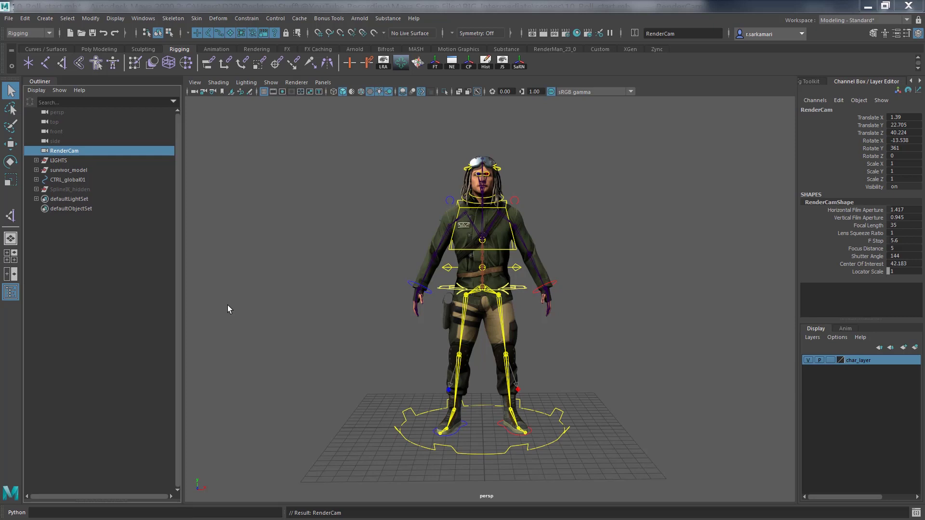
Switch the left arm to FK by setting IKFK to 1 on CTRL_l_IKwrist01
{"action": "left_click", "coordinate": [554, 284]}
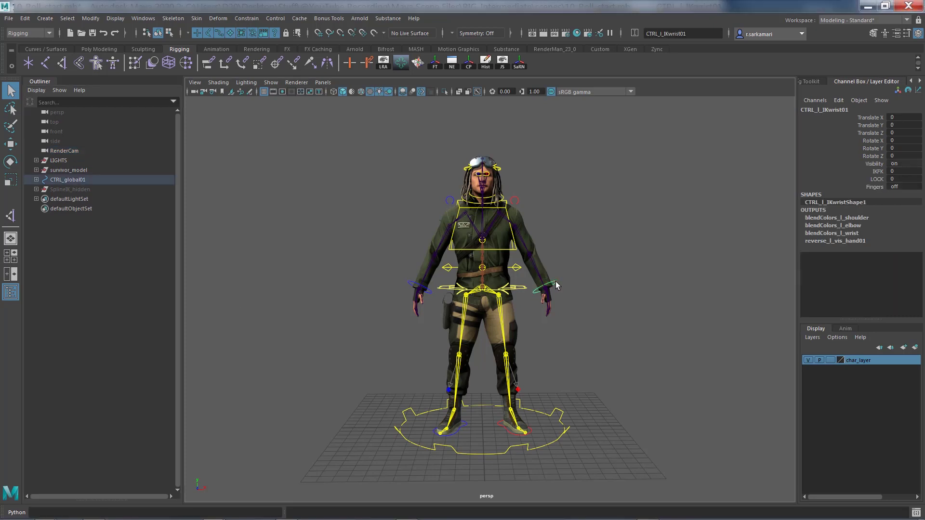
{"action": "left_click", "coordinate": [876, 172]}
{"action": "middle_click_drag", "start_coordinate": [632, 202], "coordinate": [649, 350]}
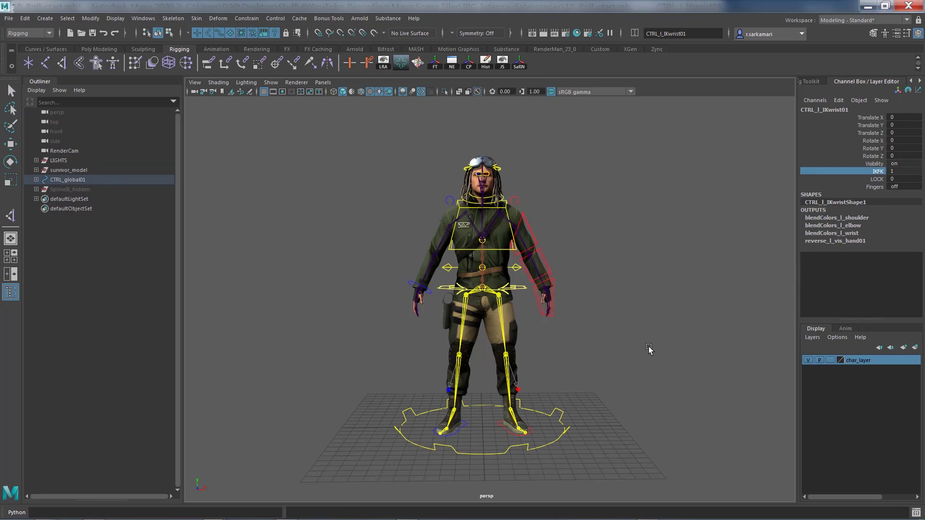
Hide the char_layer mesh and view the rig from above around the FK shoulder control
{"action": "left_click", "coordinate": [808, 360]}
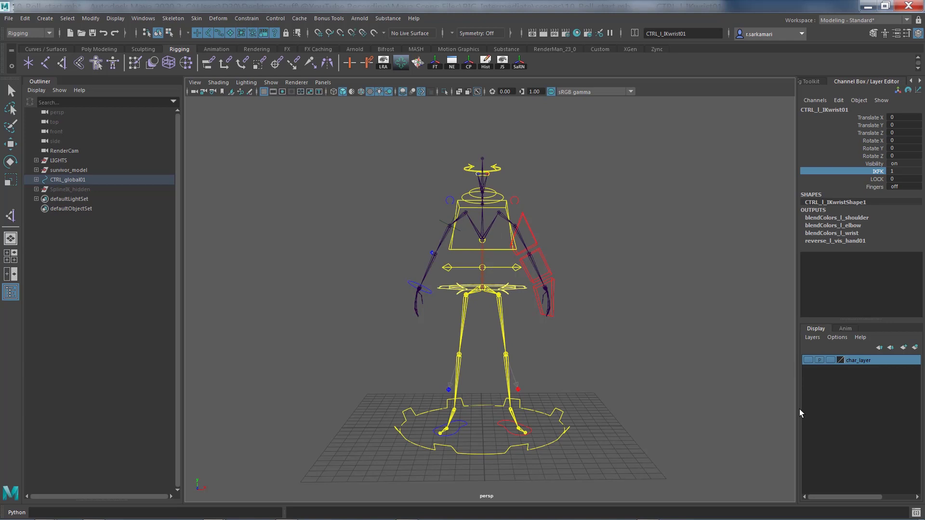
{"action": "left_click", "coordinate": [679, 348]}
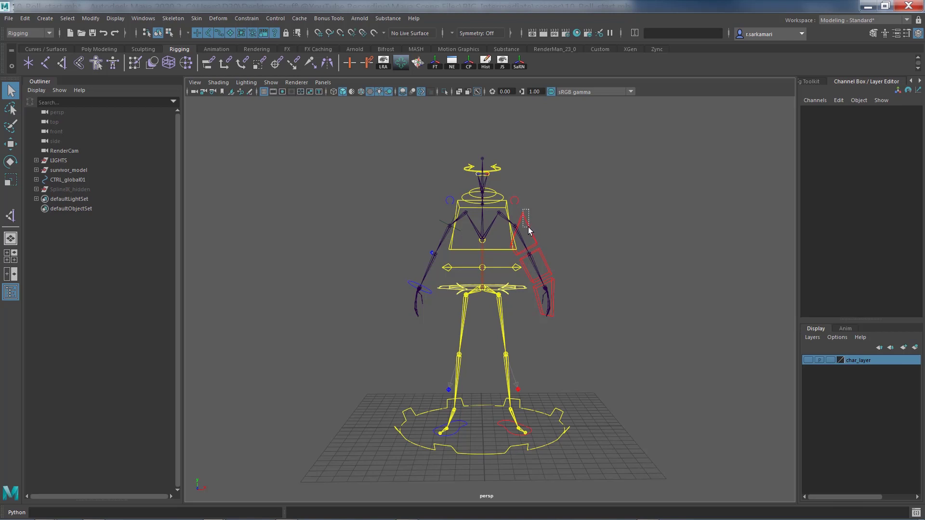
{"action": "left_click_drag", "start_coordinate": [528, 231], "coordinate": [529, 232]}
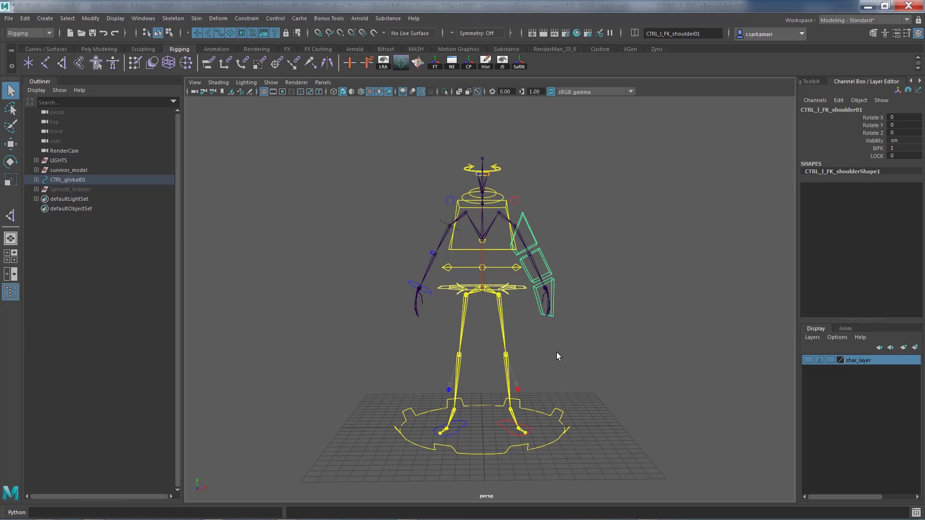
{"action": "left_click_drag", "start_coordinate": [546, 360], "coordinate": [600, 359], "text": "alt"}
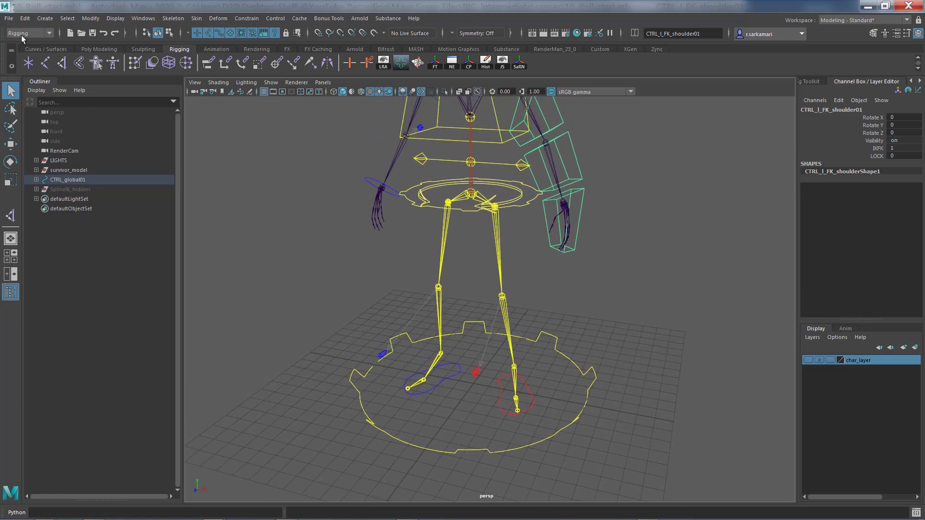
Draw a new two-joint chain with grid snapping
{"action": "left_click", "coordinate": [45, 62]}
{"action": "key", "text": "x"}
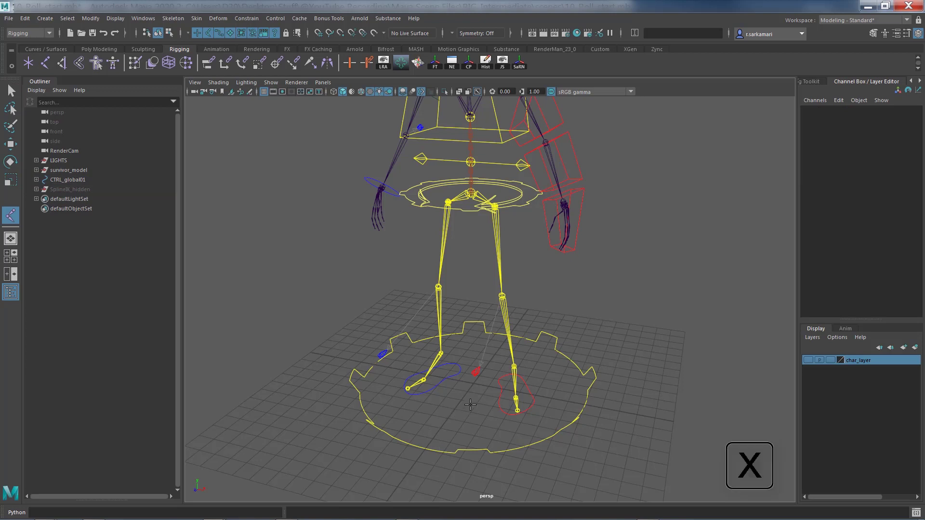
{"action": "left_click", "coordinate": [475, 384]}
{"action": "left_click", "coordinate": [462, 401]}
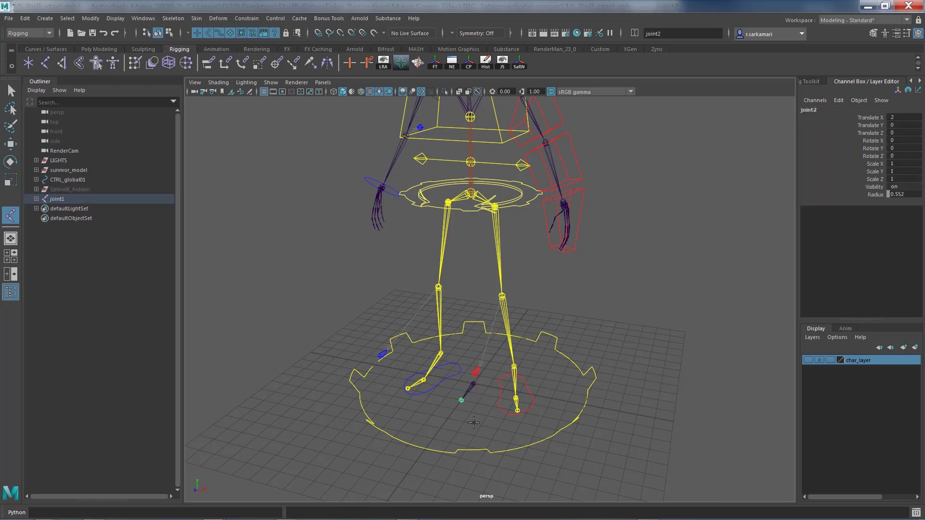
{"action": "key", "text": "q"}
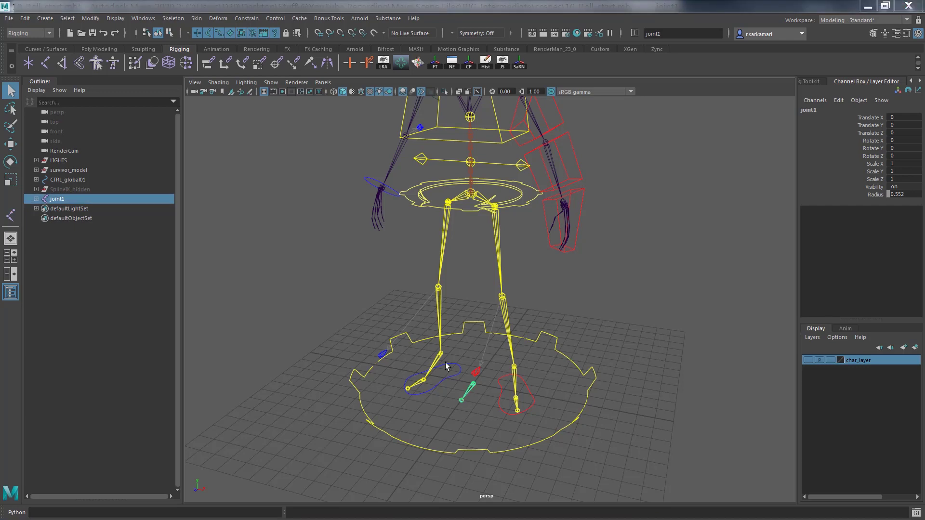
Parent-constrain joint1 to jnt_l_shoulder01 without Maintain Offset
{"action": "middle_click_drag", "start_coordinate": [469, 413], "coordinate": [446, 429], "text": "alt"}
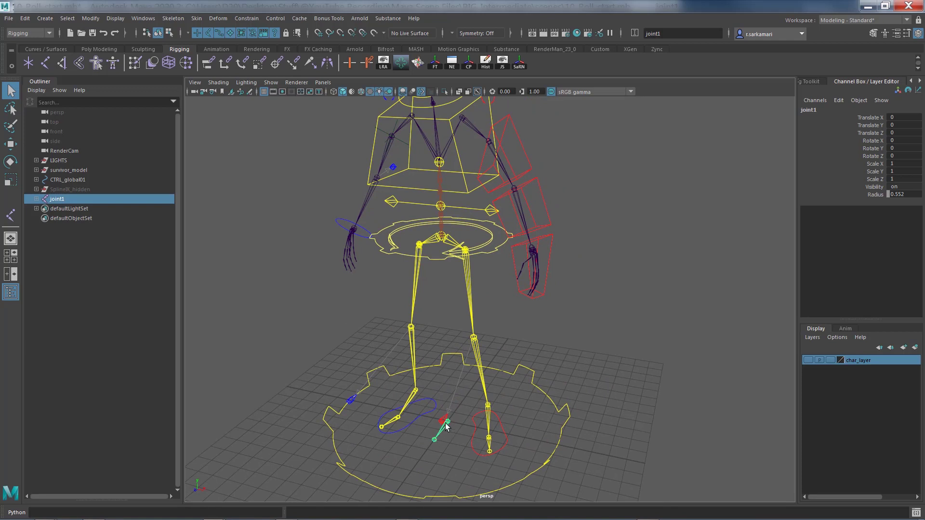
{"action": "left_click", "coordinate": [491, 150]}
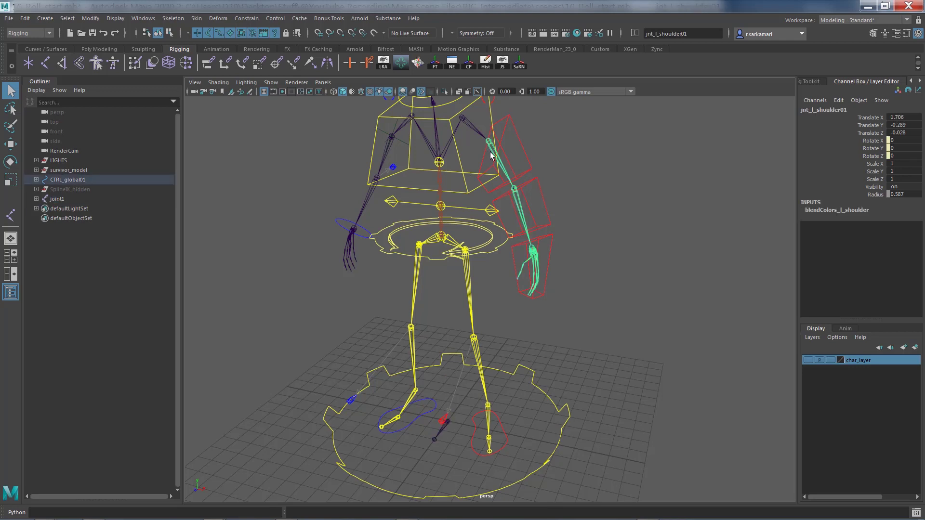
{"action": "left_click", "coordinate": [443, 430]}
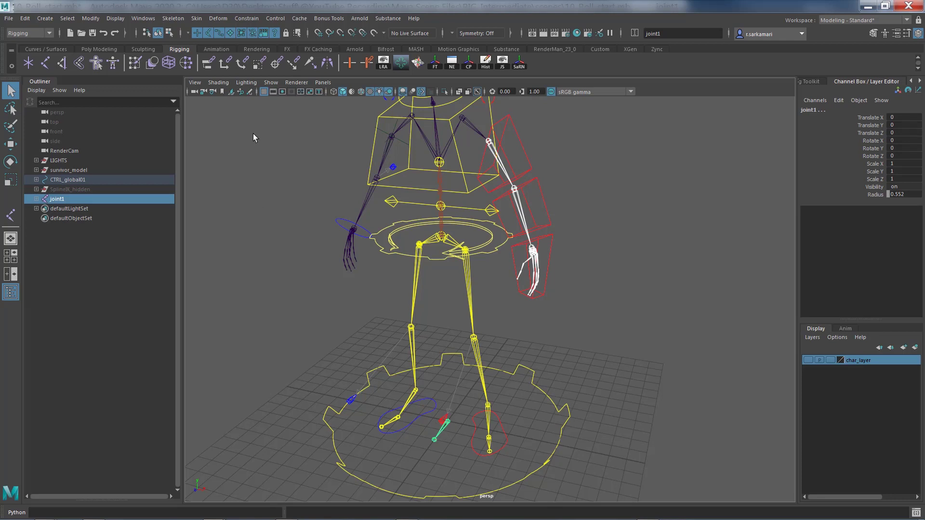
{"action": "left_click", "coordinate": [251, 21]}
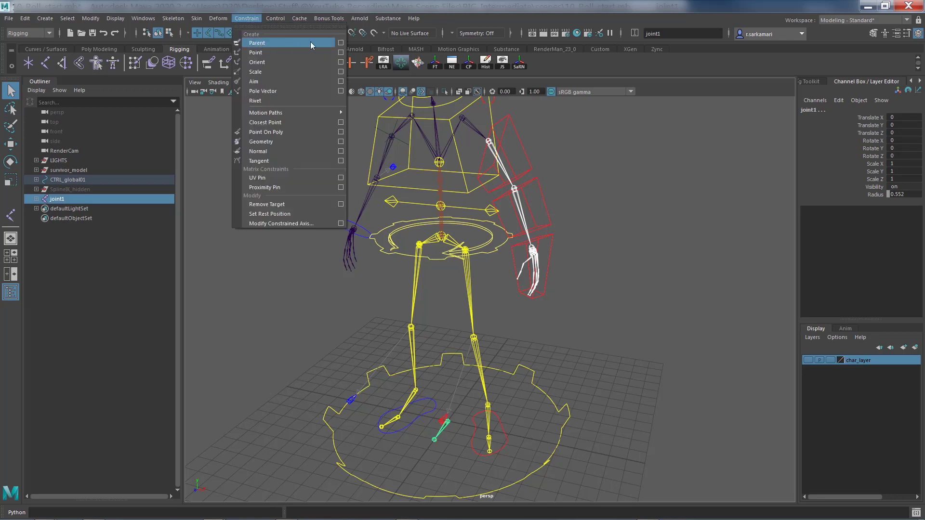
{"action": "left_click", "coordinate": [342, 44]}
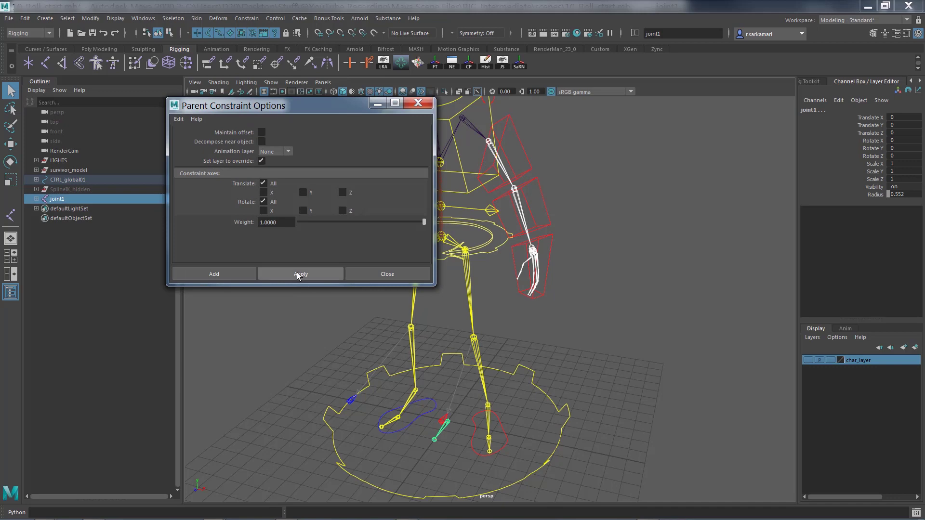
{"action": "left_click", "coordinate": [231, 278]}
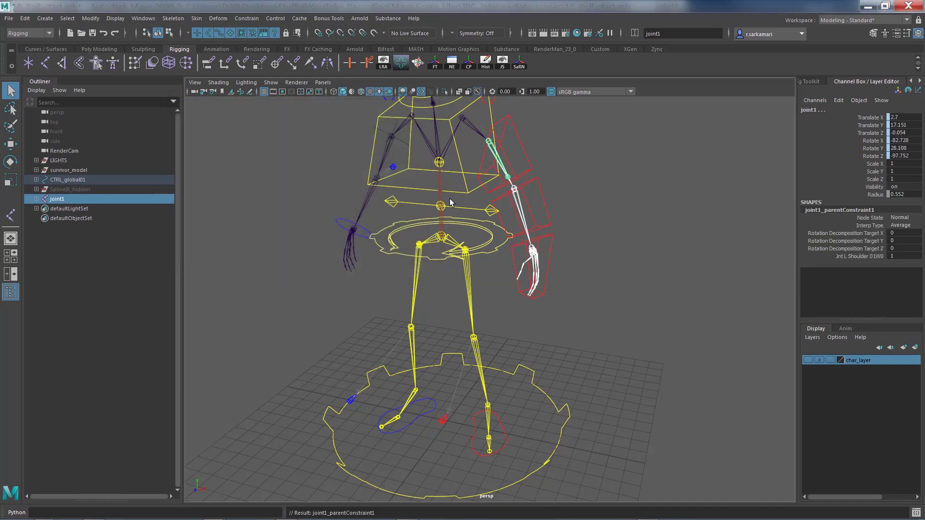
Point-snap joint2 onto the left elbow joint
{"action": "left_click_drag", "start_coordinate": [446, 199], "coordinate": [574, 252], "text": "alt"}
{"action": "scroll", "coordinate": [493, 310], "scroll_direction": "up", "scroll_amount": 6}
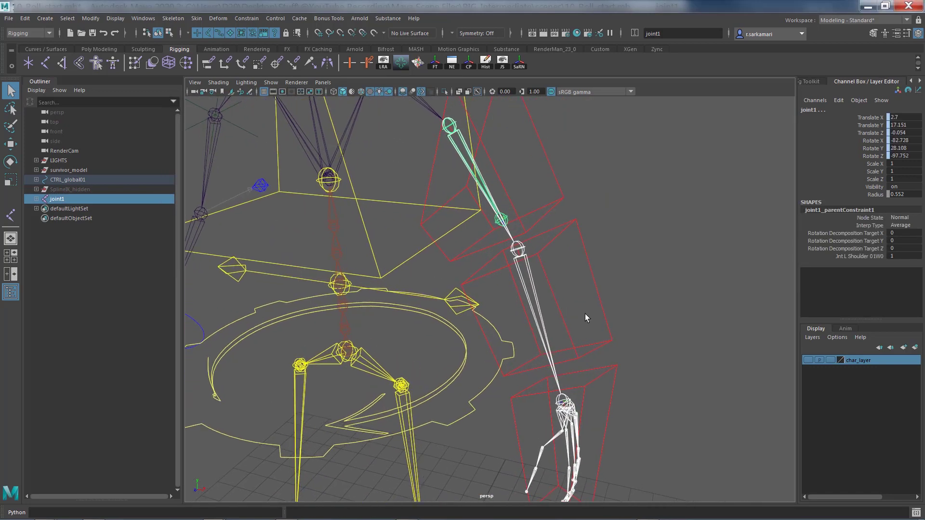
{"action": "left_click_drag", "start_coordinate": [585, 314], "coordinate": [550, 296], "text": "alt"}
{"action": "left_click", "coordinate": [520, 263]}
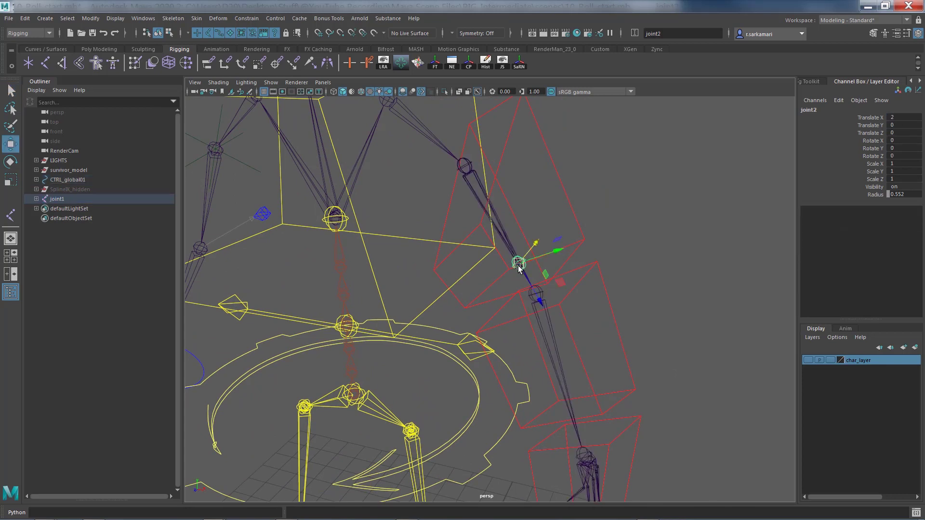
{"action": "key", "text": "w"}
{"action": "key", "text": "v"}
{"action": "left_click_drag", "start_coordinate": [519, 263], "coordinate": [537, 294]}
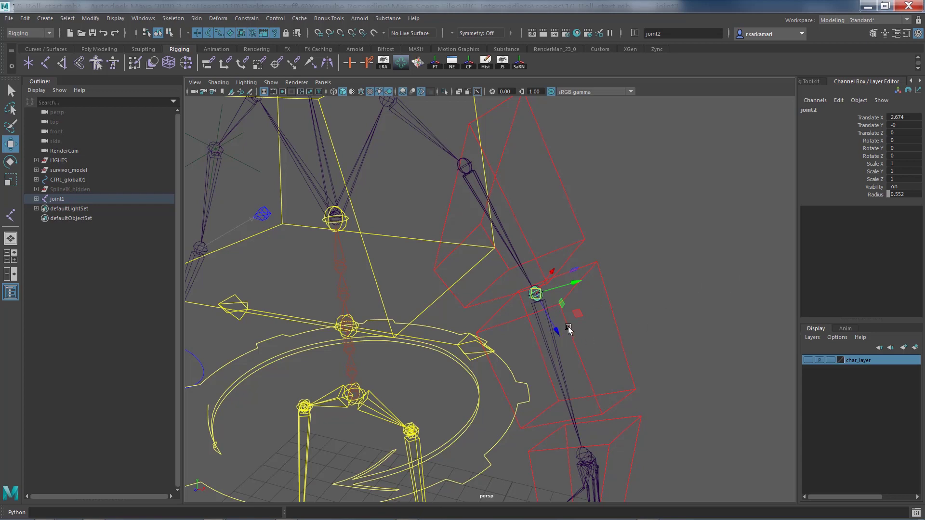
Select joint1_parentConstraint1 under joint1 in the Outliner
{"action": "left_click", "coordinate": [36, 199]}
{"action": "left_click", "coordinate": [61, 199]}
{"action": "left_click", "coordinate": [62, 209]}
{"action": "left_click", "coordinate": [62, 200]}
{"action": "left_click", "coordinate": [61, 210]}
{"action": "left_click_drag", "start_coordinate": [61, 210], "coordinate": [474, 227]}
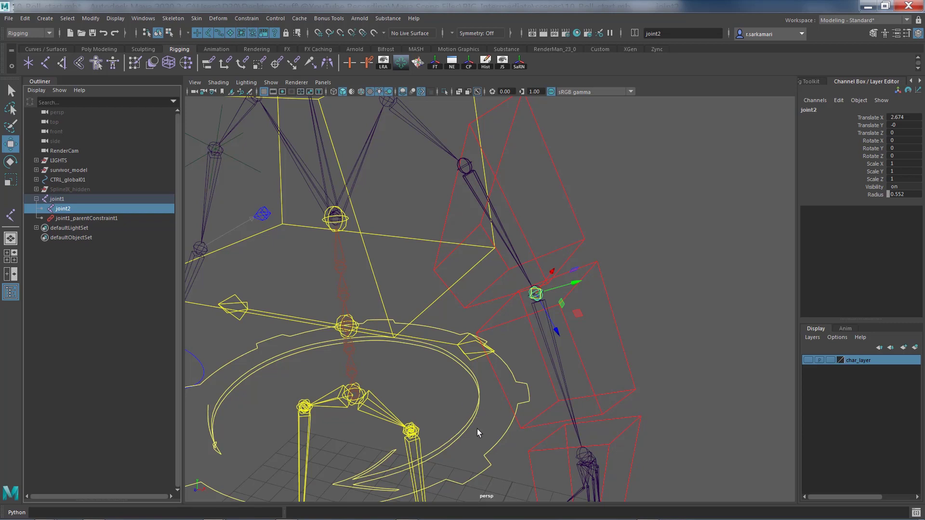
{"action": "left_click", "coordinate": [94, 217]}
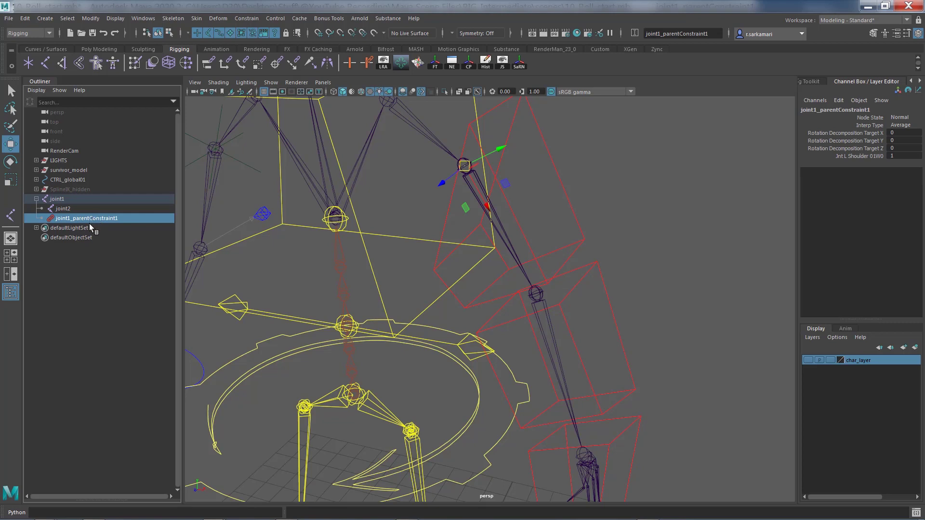
Delete the parent constraint and set both new joints' radius to 0.9
{"action": "key", "text": "Delete"}
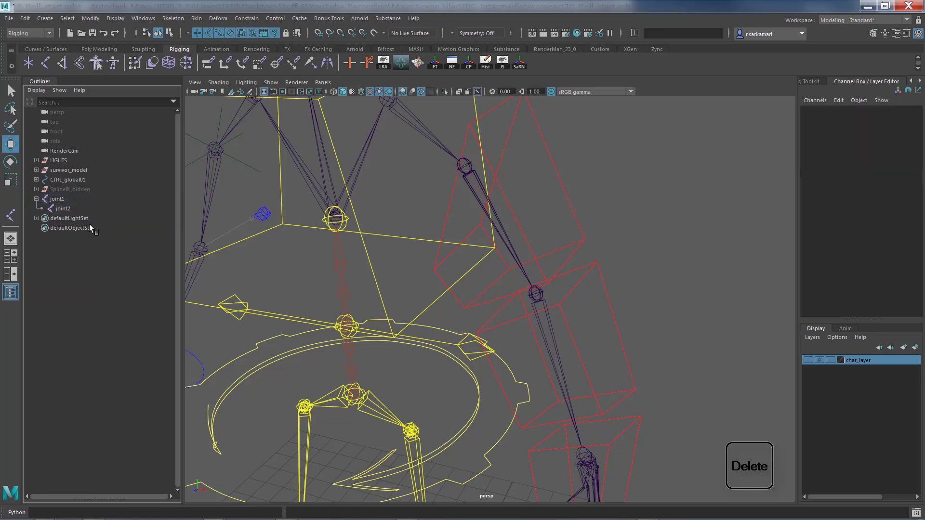
{"action": "left_click_drag", "start_coordinate": [54, 208], "coordinate": [57, 199]}
{"action": "left_click", "coordinate": [900, 192]}
{"action": "type", "text": "0.9"}
{"action": "key", "text": "Return"}
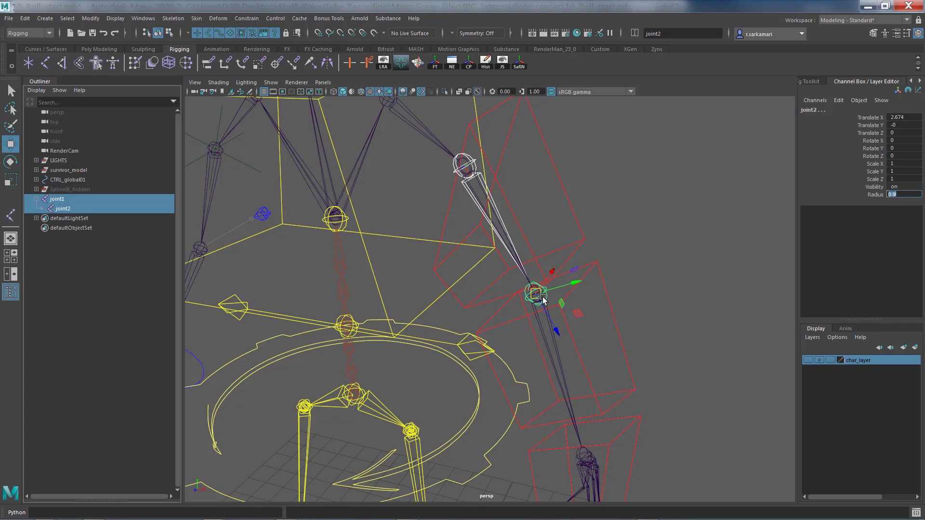
Enable Drawing Overrides and set joint2's override colour to red
{"action": "left_click", "coordinate": [753, 249]}
{"action": "key", "text": "ctrl+a"}
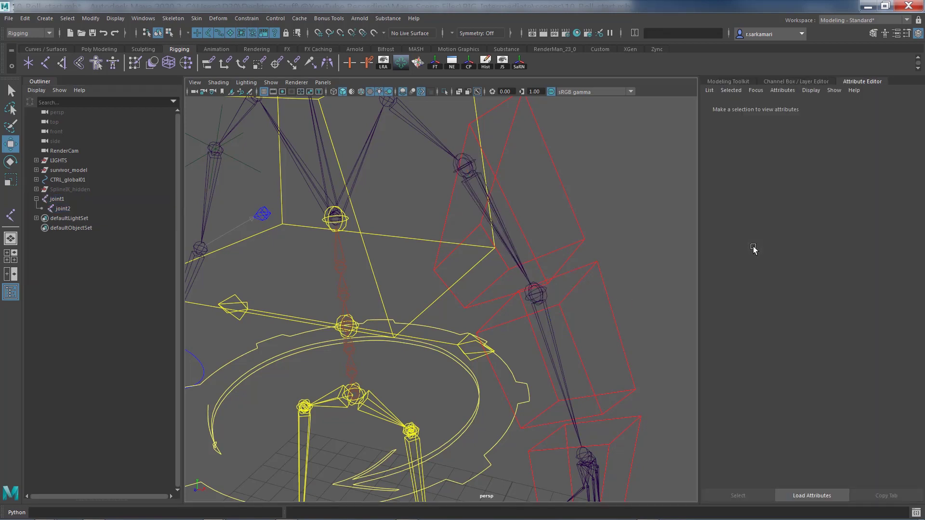
{"action": "scroll", "coordinate": [203, 290], "scroll_direction": "down", "scroll_amount": 2}
{"action": "left_click", "coordinate": [70, 197]}
{"action": "left_click", "coordinate": [58, 208], "text": "shift"}
{"action": "left_click", "coordinate": [785, 299]}
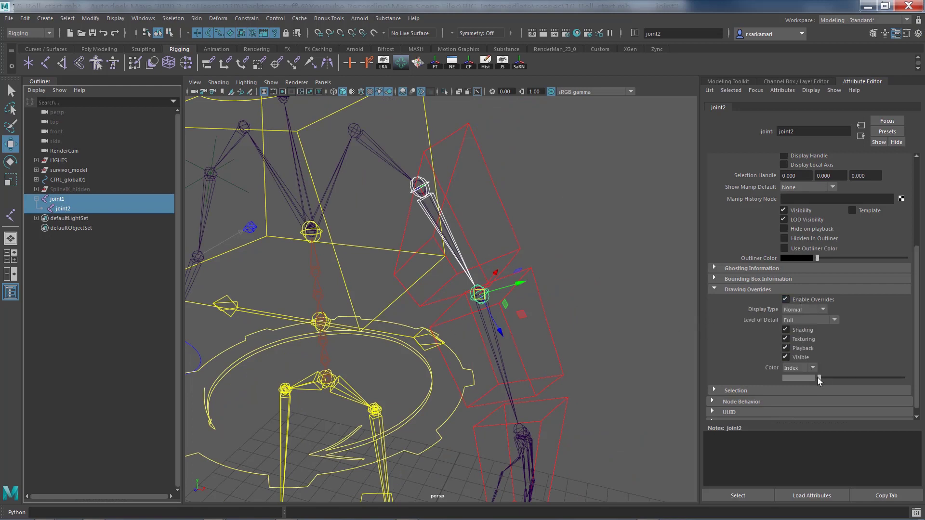
{"action": "mouse_move", "coordinate": [831, 377]}
{"action": "left_mouse_down"}
{"action": "mouse_move", "coordinate": [891, 380]}
{"action": "mouse_move", "coordinate": [855, 382]}
{"action": "left_mouse_up"}
Set joint1's override colour to red, then reselect both joints
{"action": "left_click", "coordinate": [643, 384]}
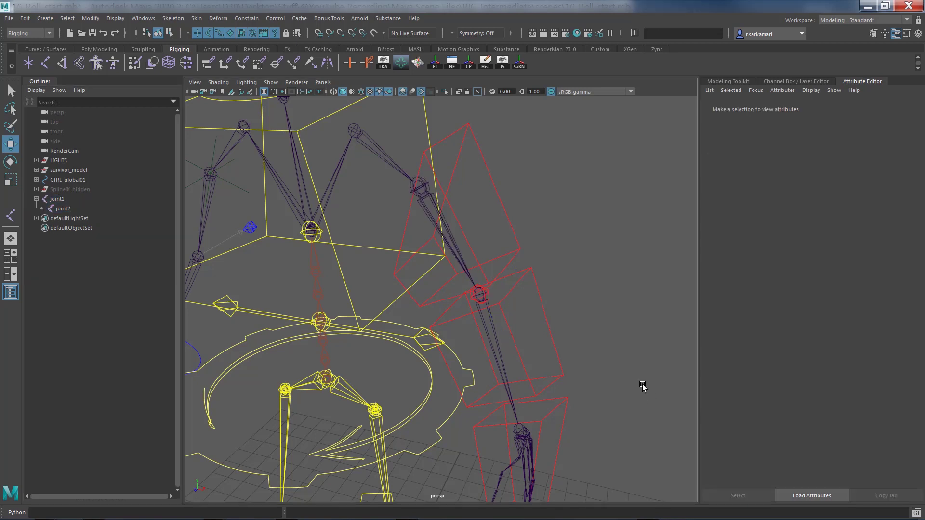
{"action": "left_click", "coordinate": [62, 199]}
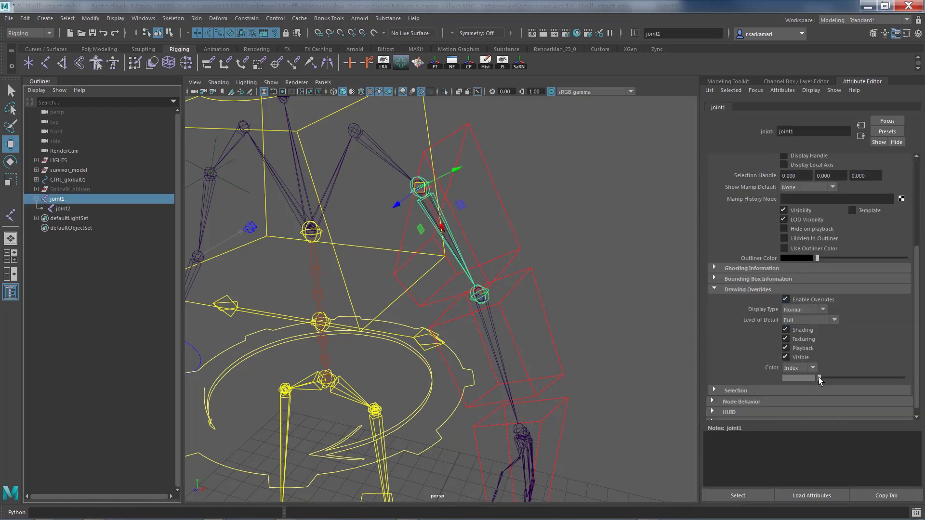
{"action": "left_click_drag", "start_coordinate": [820, 381], "coordinate": [854, 383]}
{"action": "left_click", "coordinate": [637, 336]}
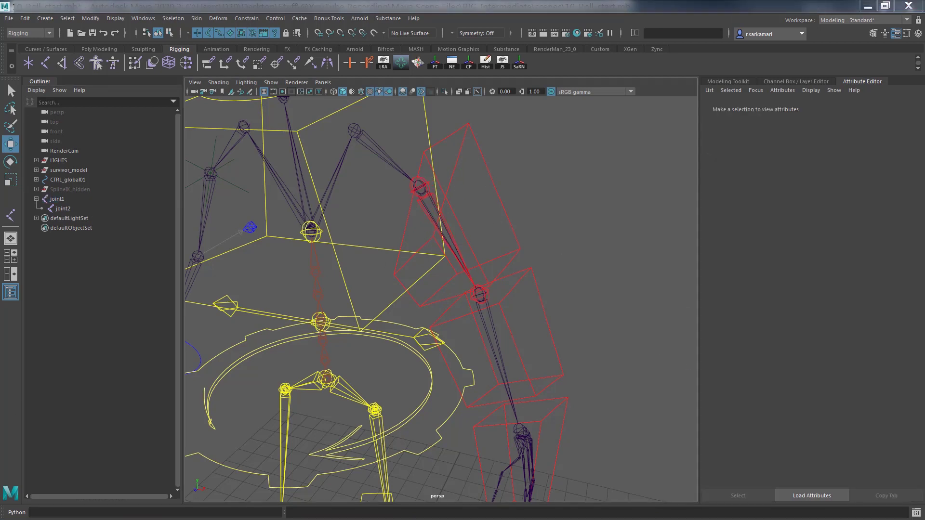
{"action": "left_click_drag", "start_coordinate": [58, 199], "coordinate": [62, 212]}
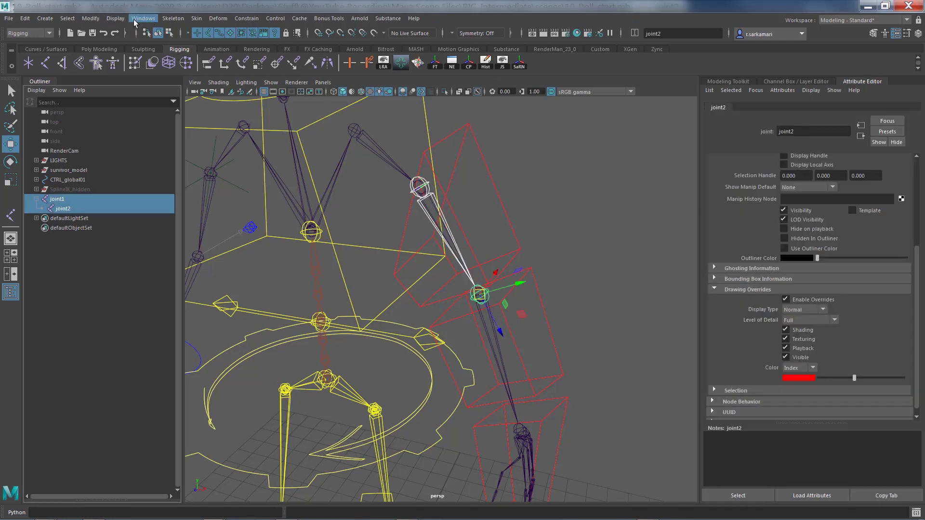
Freeze transformations on the new joints
{"action": "left_click", "coordinate": [115, 19]}
{"action": "left_click", "coordinate": [90, 18]}
{"action": "left_click", "coordinate": [90, 18]}
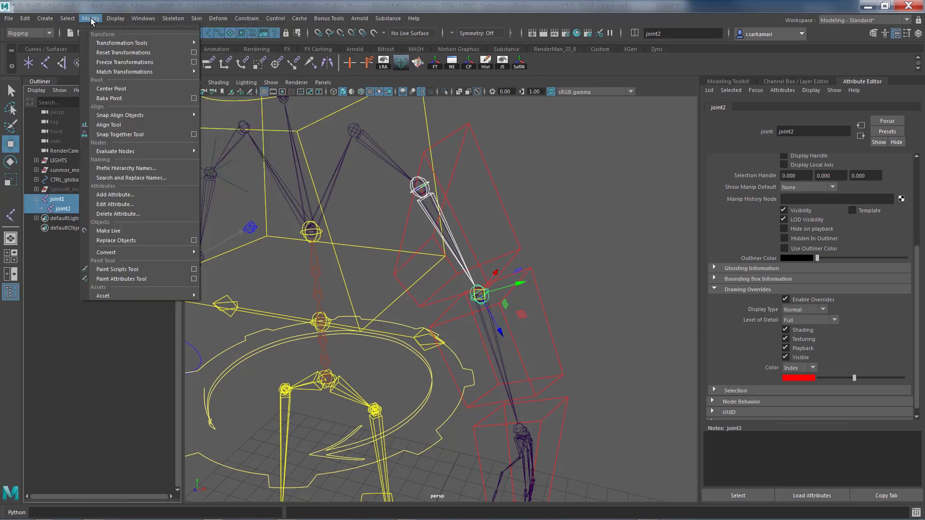
{"action": "left_click", "coordinate": [102, 63]}
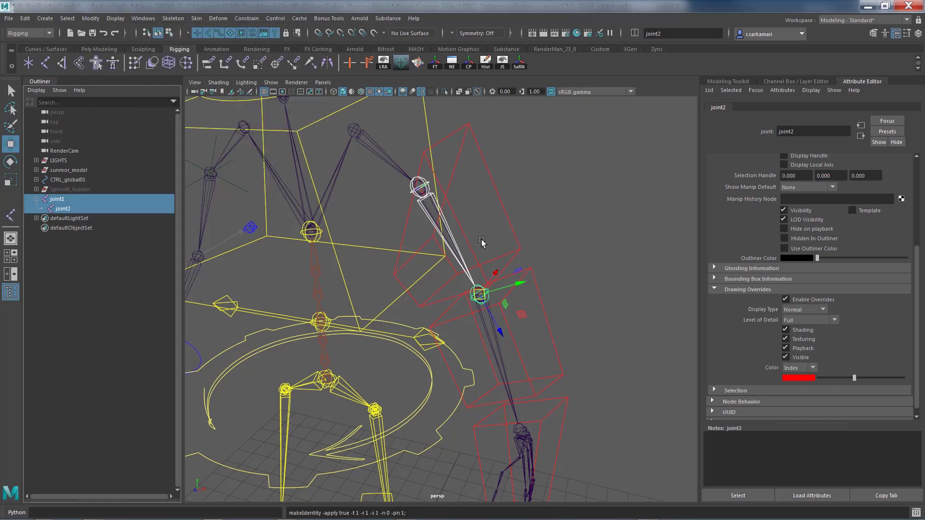
{"action": "key", "text": "ctrl+a"}
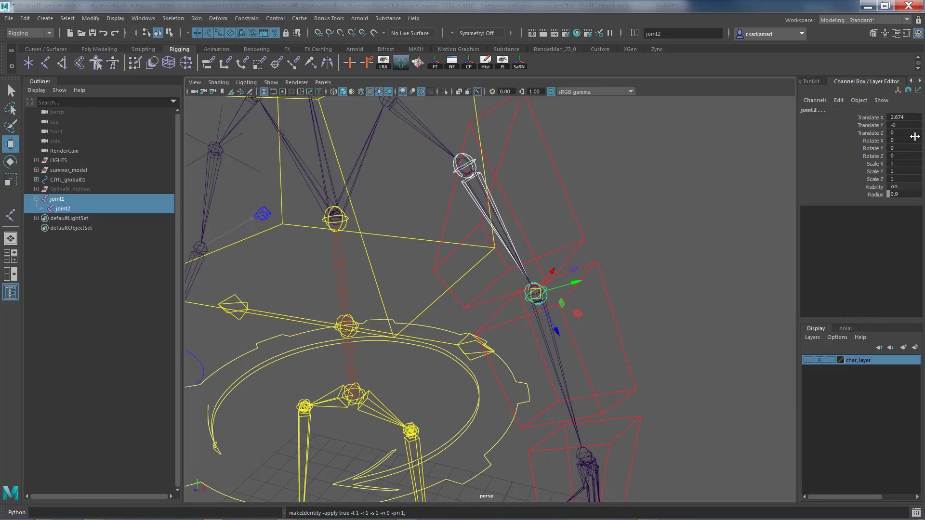
Orient joint2 to world with the Orient Joint options
{"action": "left_click", "coordinate": [62, 209]}
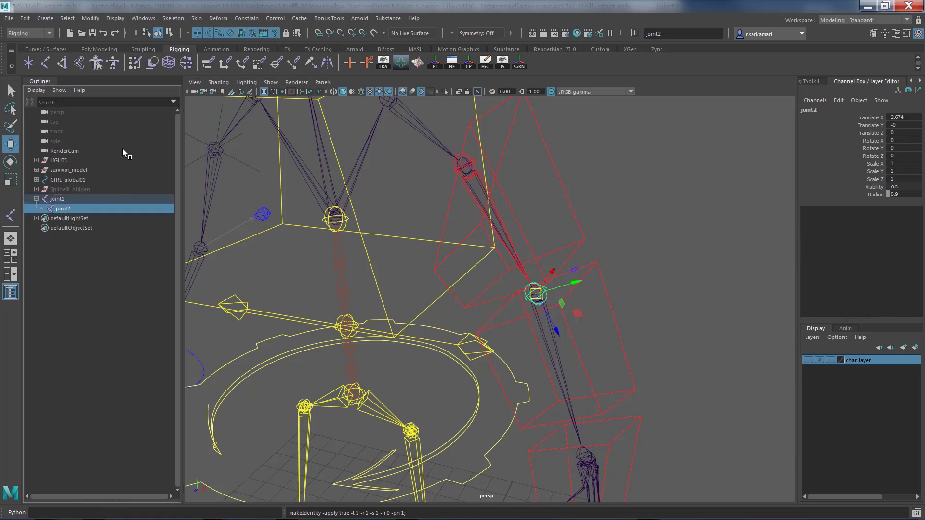
{"action": "left_click", "coordinate": [174, 21]}
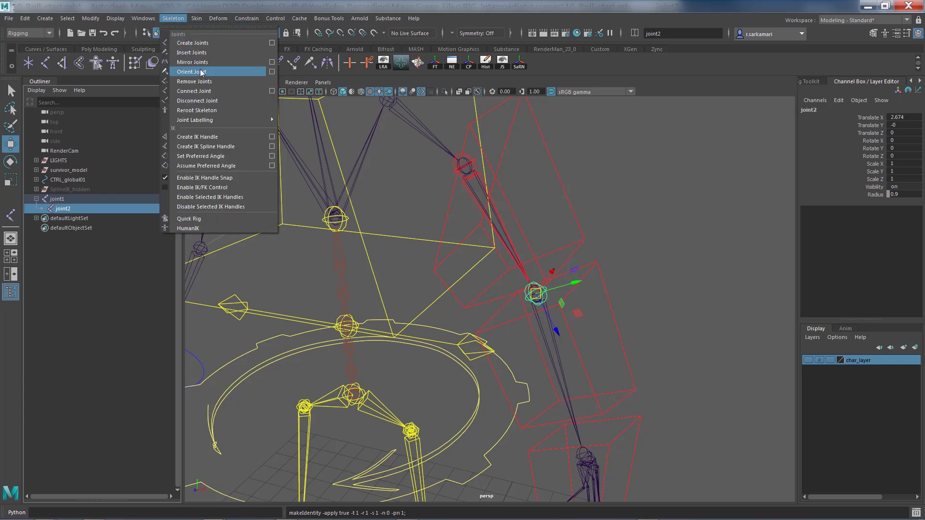
{"action": "left_click", "coordinate": [272, 72]}
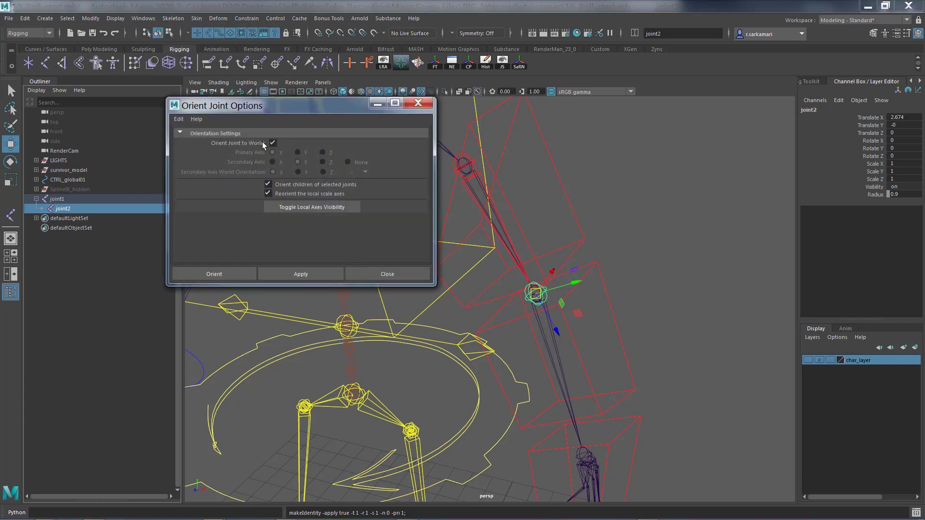
{"action": "left_click", "coordinate": [214, 275]}
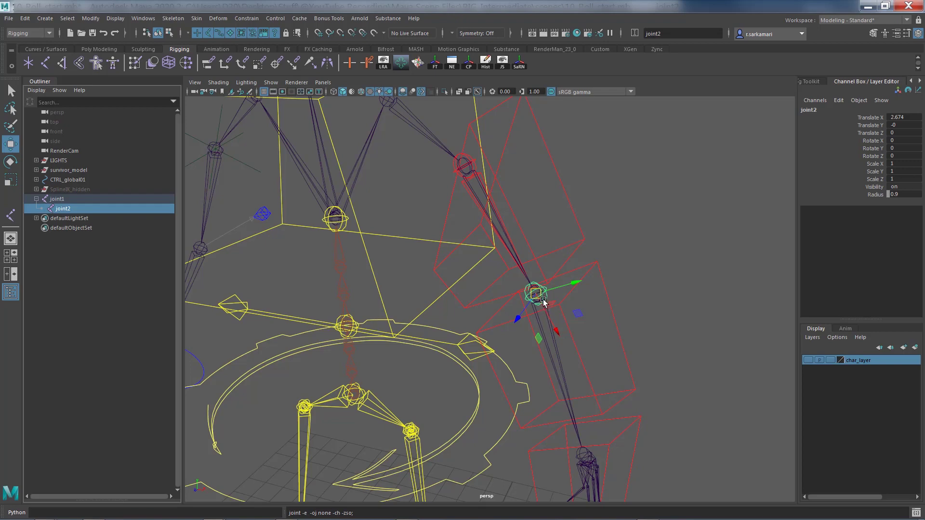
{"action": "scroll", "coordinate": [474, 286], "scroll_direction": "up", "scroll_amount": 5}
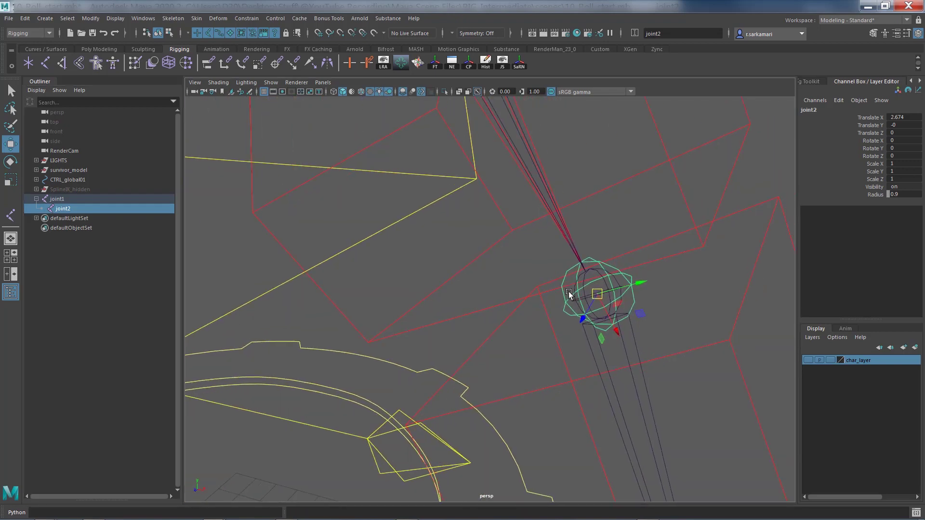
{"action": "key", "text": "v"}
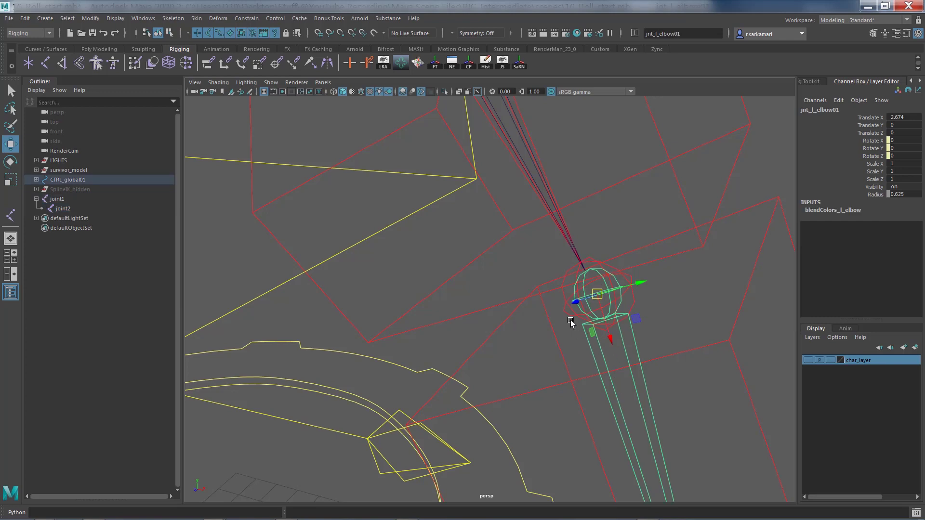
Duplicate joint2 to create joint3 and joint4 under joint1
{"action": "left_click", "coordinate": [556, 346]}
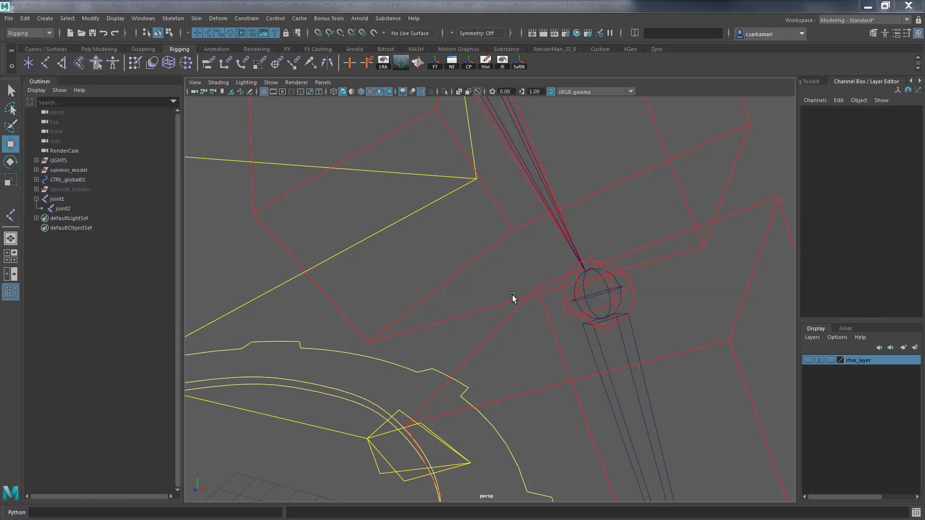
{"action": "right_click_drag", "start_coordinate": [506, 296], "coordinate": [348, 244], "text": "alt"}
{"action": "middle_click_drag", "start_coordinate": [349, 244], "coordinate": [386, 310], "text": "alt"}
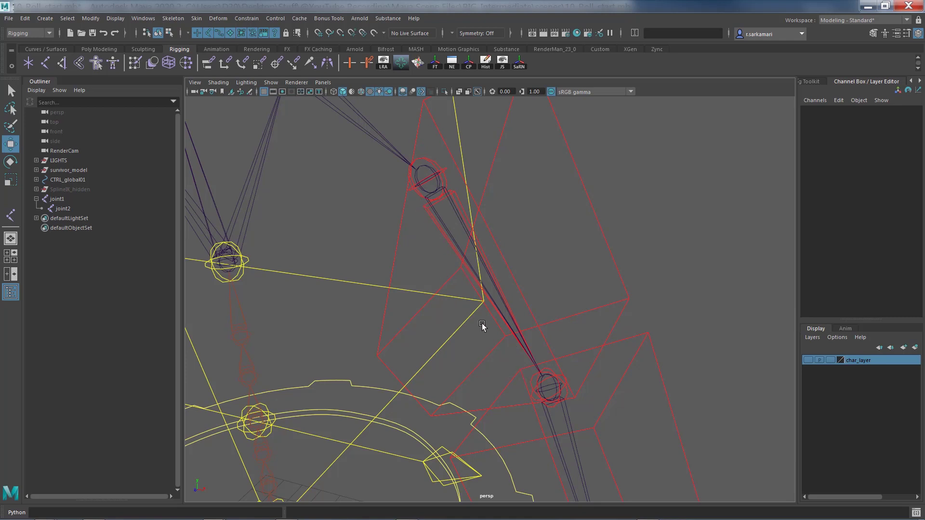
{"action": "right_click_drag", "start_coordinate": [522, 294], "coordinate": [440, 227], "text": "alt"}
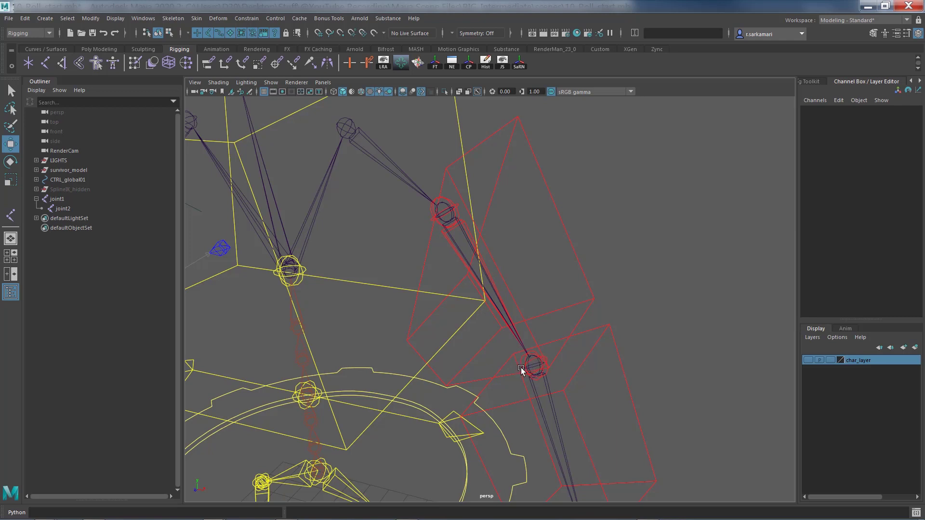
{"action": "left_click", "coordinate": [521, 369]}
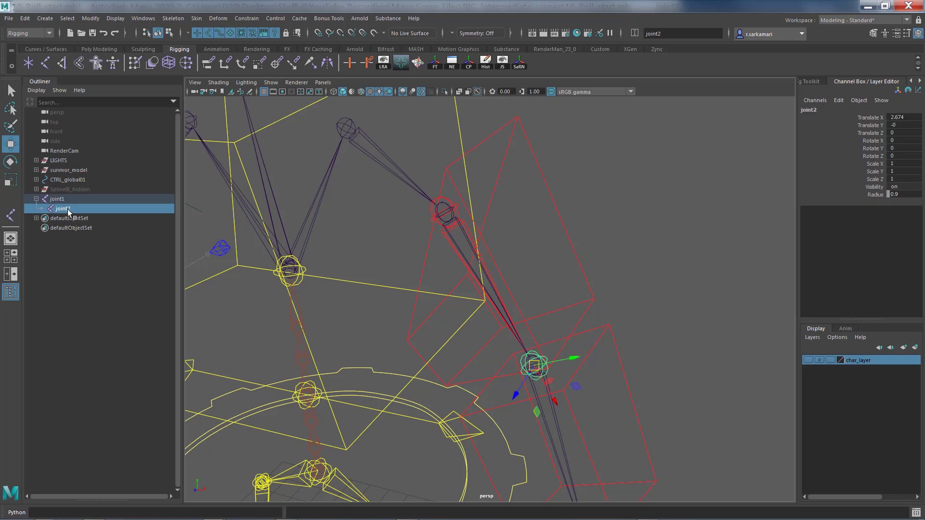
{"action": "key", "text": "ctrl+d"}
{"action": "key", "text": "ctrl+d"}
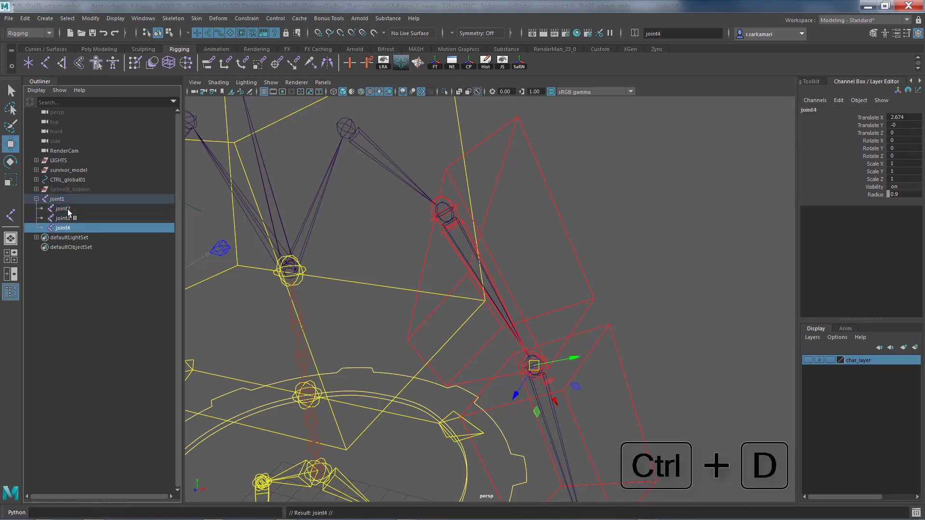
Slide joint3 and joint4 up the bone to Translate X 0.938 and 1.907
{"action": "left_click", "coordinate": [68, 218]}
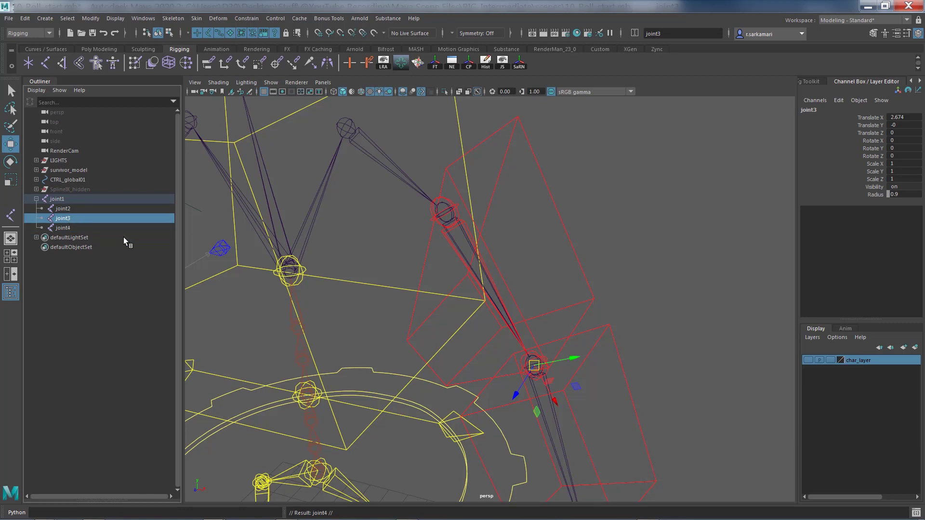
{"action": "left_click_drag", "start_coordinate": [556, 402], "coordinate": [506, 310]}
{"action": "left_click", "coordinate": [73, 228]}
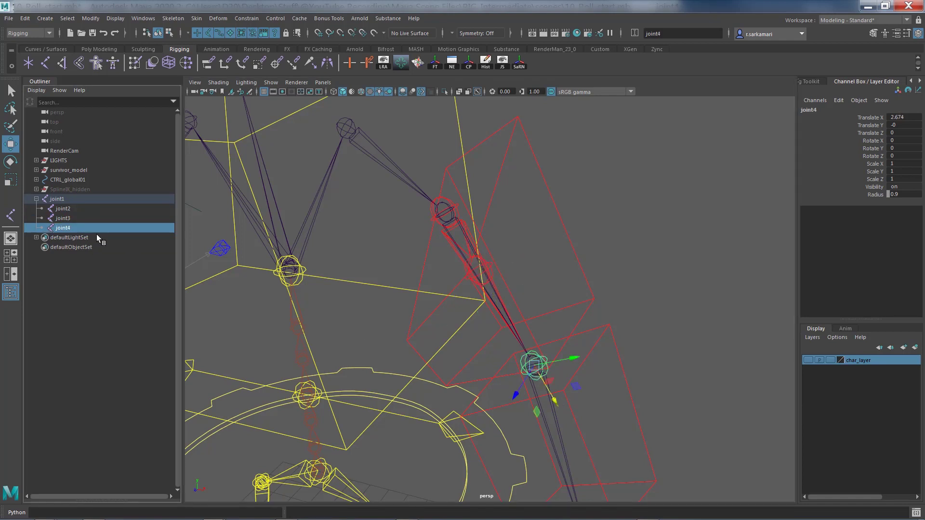
{"action": "left_click_drag", "start_coordinate": [559, 404], "coordinate": [534, 367]}
{"action": "left_click_drag", "start_coordinate": [472, 374], "coordinate": [477, 342], "text": "alt"}
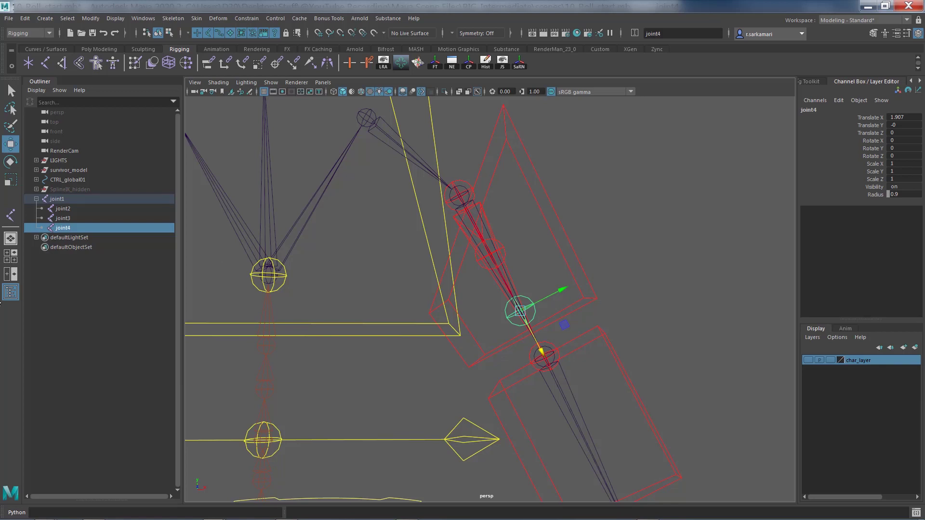
Rename joint1 jnt_l_shoulder_twist_a01 and joint2 jnte_l_shoulder_twist_d01
{"action": "double_click", "coordinate": [57, 199]}
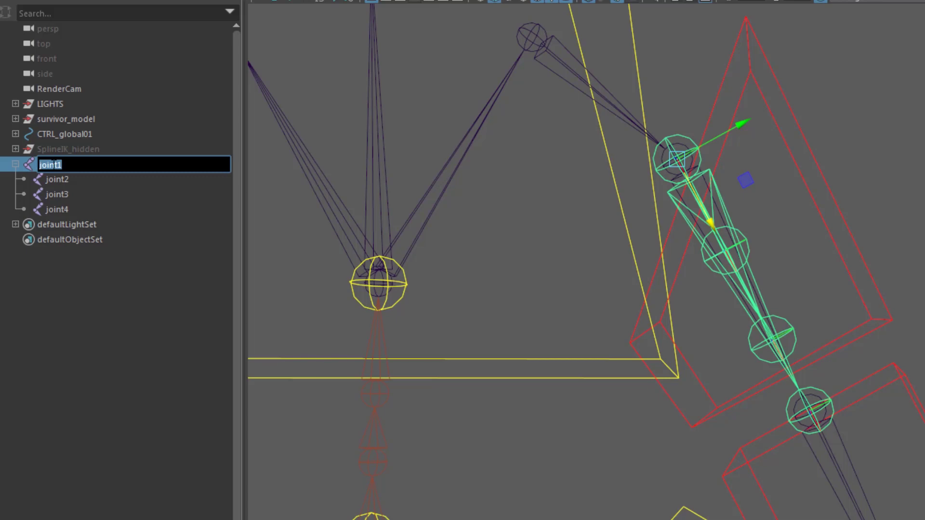
{"action": "type", "text": "jnt_l_shoulder_twist_a0"}
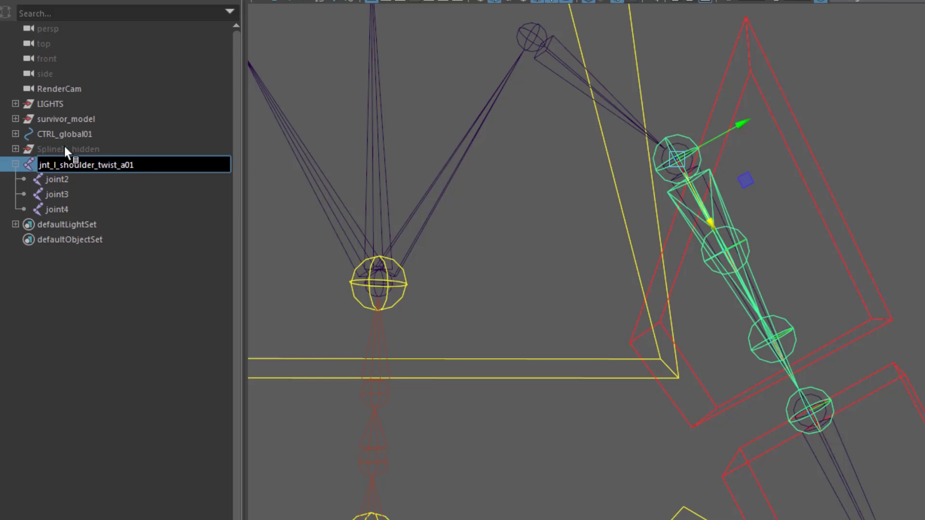
{"action": "key", "text": "ctrl+a"}
{"action": "key", "text": "ctrl+c"}
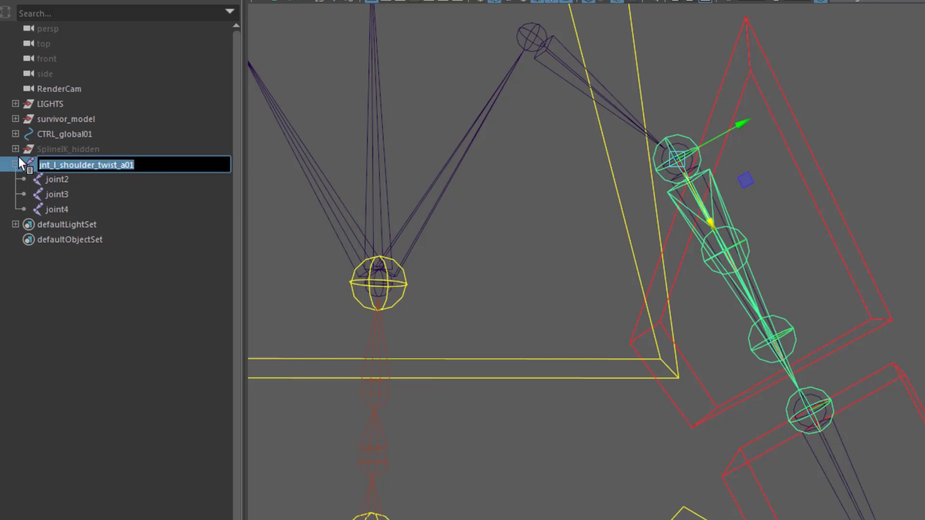
{"action": "left_click", "coordinate": [61, 179]}
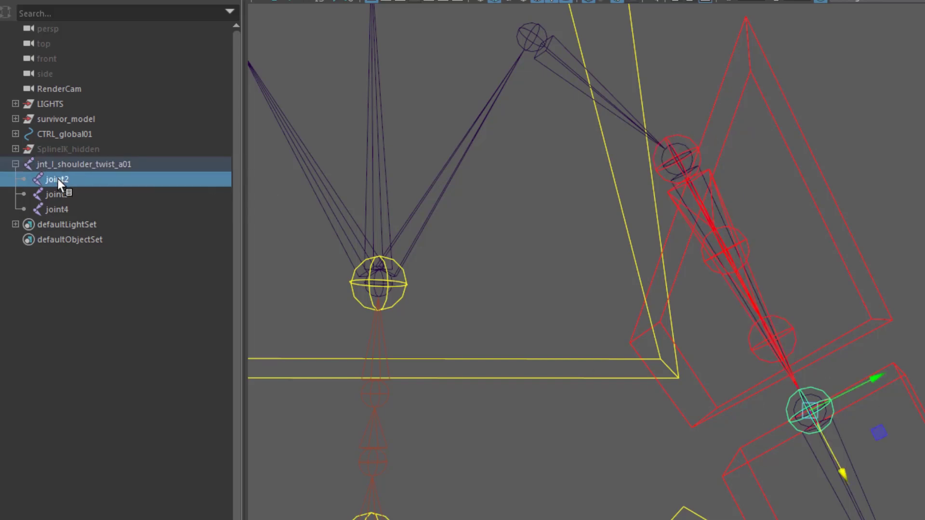
{"action": "double_click", "coordinate": [57, 179]}
{"action": "key", "text": "ctrl+v"}
{"action": "left_click", "coordinate": [63, 180]}
{"action": "type", "text": "e"}
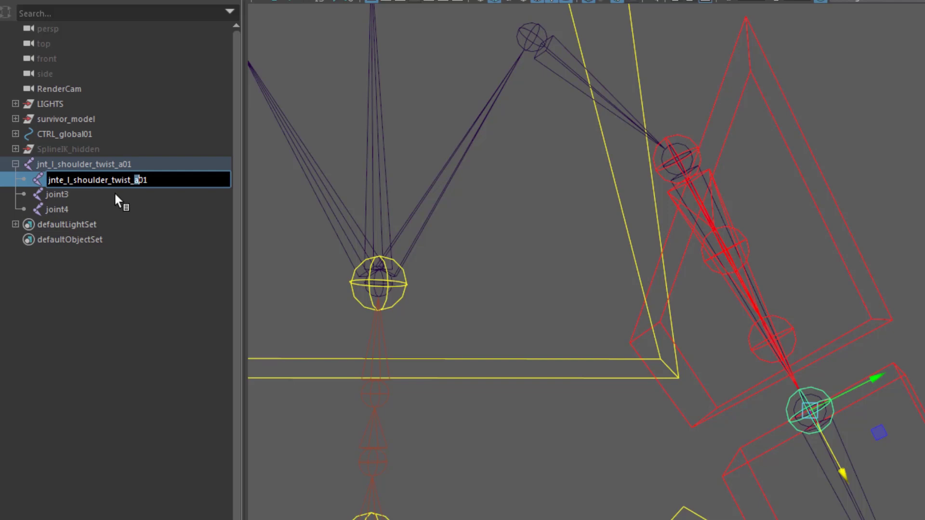
{"action": "type", "text": "d"}
{"action": "key", "text": "Return"}
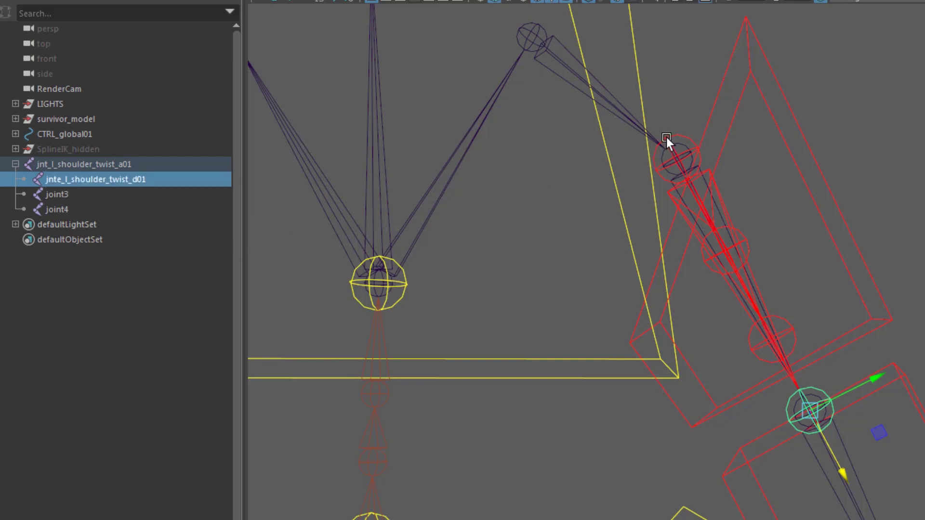
Check each joint's placement and rename joint3 jnt_l_shoulder_twist_b01
{"action": "left_click", "coordinate": [667, 138]}
{"action": "left_click", "coordinate": [746, 241]}
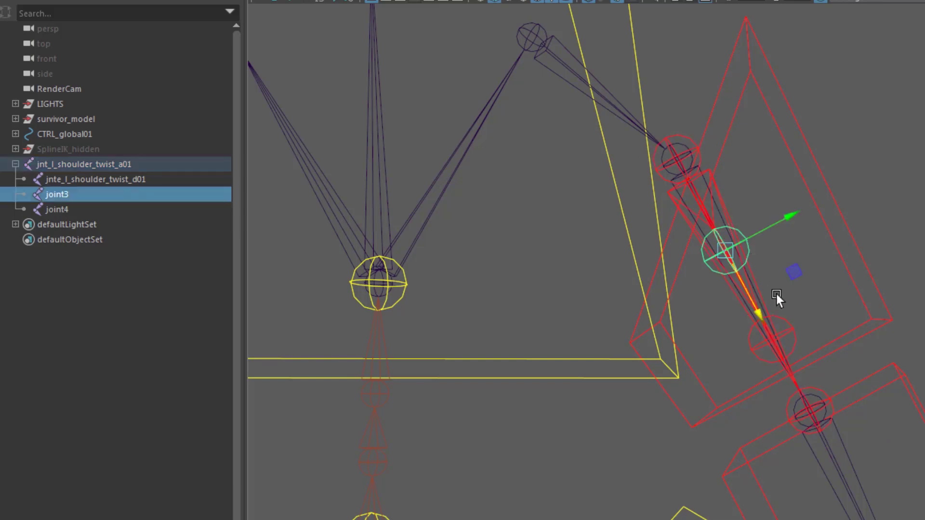
{"action": "left_click", "coordinate": [788, 321]}
{"action": "left_click", "coordinate": [815, 388]}
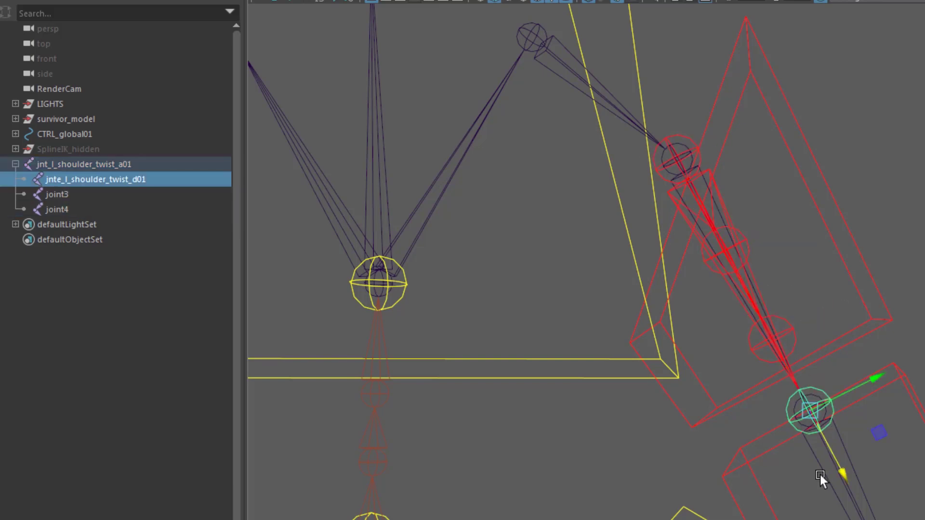
{"action": "double_click", "coordinate": [58, 195]}
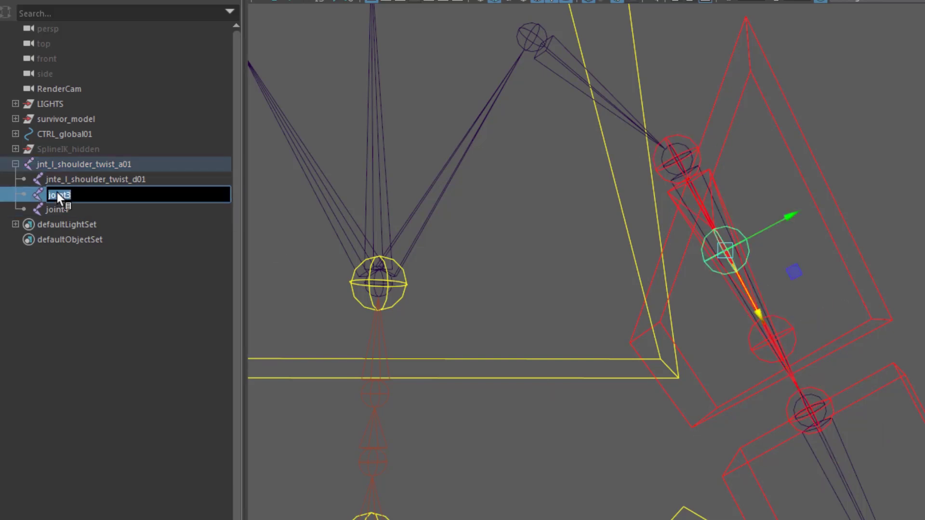
{"action": "key", "text": "ctrl+v"}
{"action": "key", "text": "Left"}
{"action": "key", "text": "Left"}
{"action": "key", "text": "shift+Left"}
{"action": "type", "text": "b"}
Rename joint4 jnt_l_shoulder_twist_c01 and move the d01 end joint below it
{"action": "double_click", "coordinate": [56, 208]}
{"action": "key", "text": "ctrl+v"}
{"action": "key", "text": "Left"}
{"action": "key", "text": "Left"}
{"action": "key", "text": "shift+Left"}
{"action": "type", "text": "c"}
{"action": "key", "text": "Return"}
{"action": "left_click_drag", "start_coordinate": [114, 181], "coordinate": [126, 215]}
{"action": "left_click", "coordinate": [96, 177]}
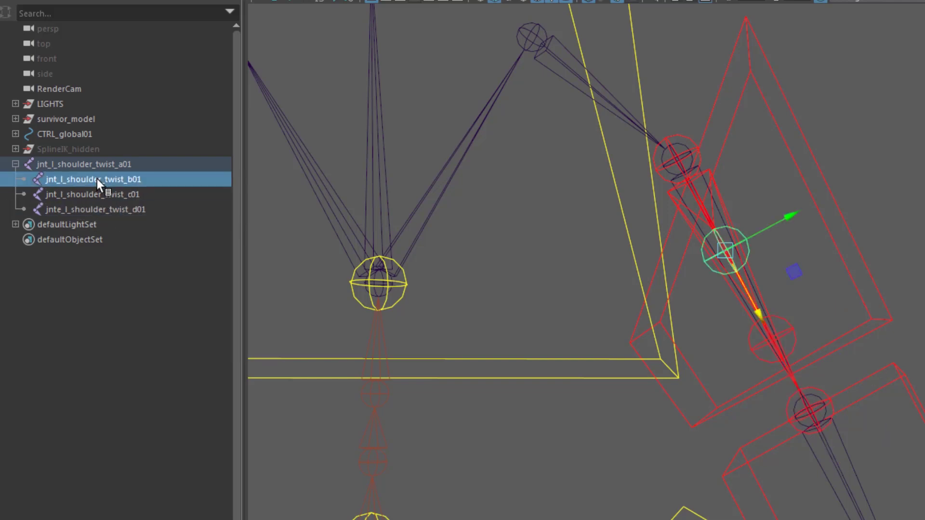
{"action": "left_click", "coordinate": [99, 193]}
Check the twist chain from jnt_l_shoulder_twist_a01 to jnte_l_shoulder_twist_d01, ending with the root selected
{"action": "left_click", "coordinate": [98, 210]}
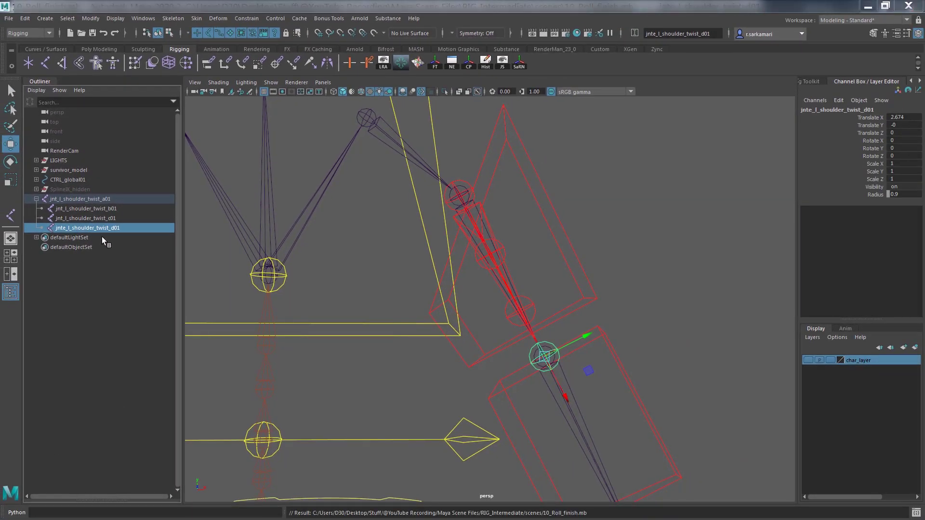
{"action": "scroll", "coordinate": [529, 265], "scroll_direction": "down", "scroll_amount": 4}
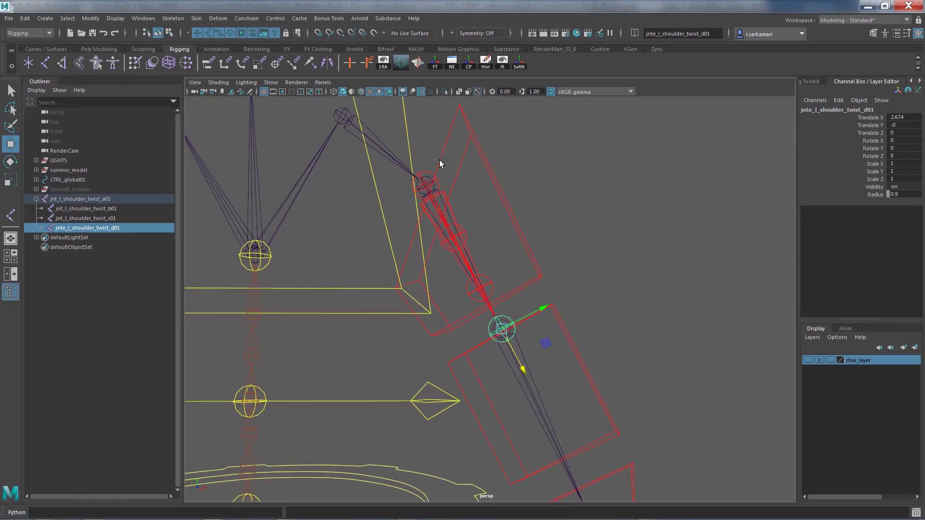
{"action": "left_click", "coordinate": [425, 174]}
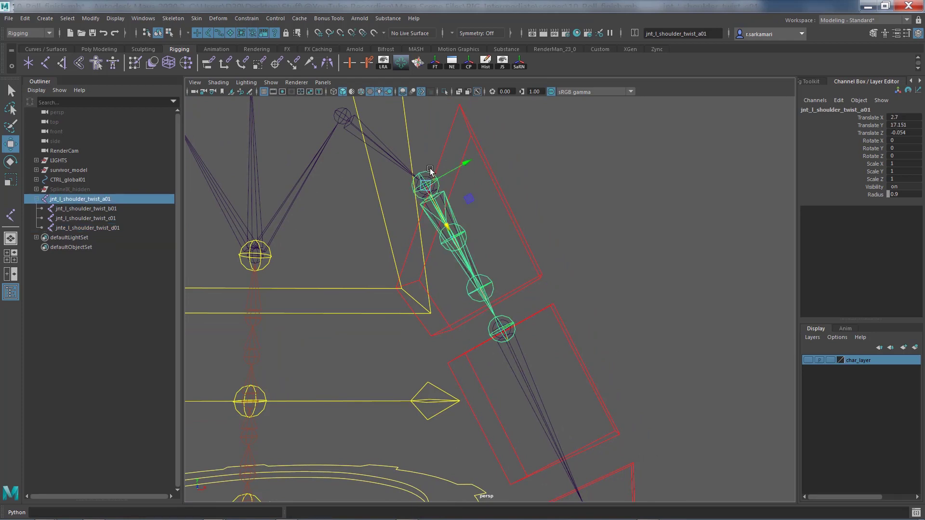
{"action": "left_click", "coordinate": [490, 326]}
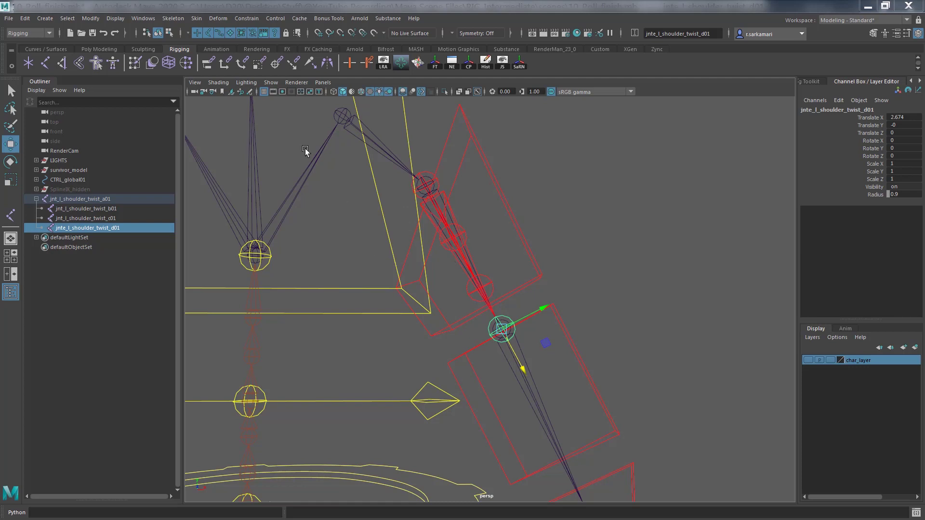
{"action": "left_click", "coordinate": [424, 179]}
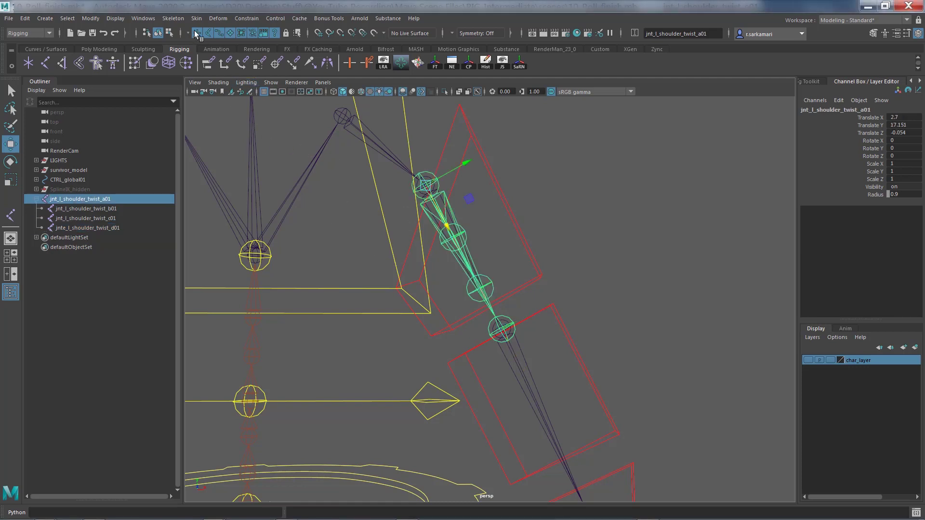
{"action": "left_click", "coordinate": [173, 18]}
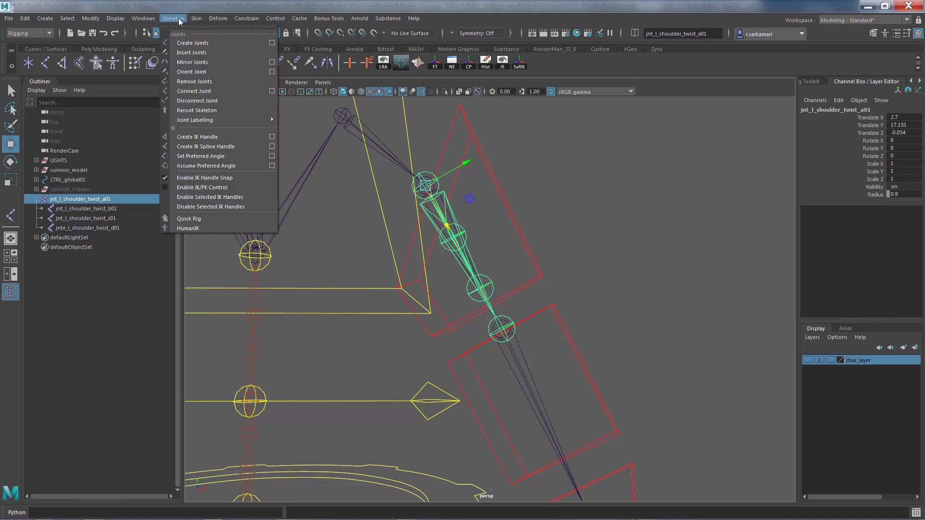
Create a Single-Chain IK handle from jnt_l_shoulder_twist_a01 to the elbow end joint
{"action": "left_click", "coordinate": [271, 139]}
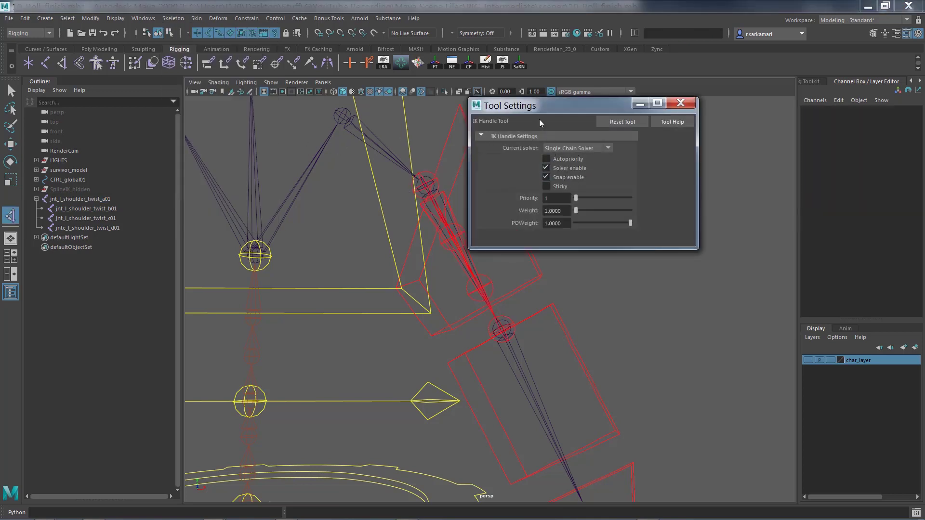
{"action": "left_click_drag", "start_coordinate": [536, 108], "coordinate": [256, 108]}
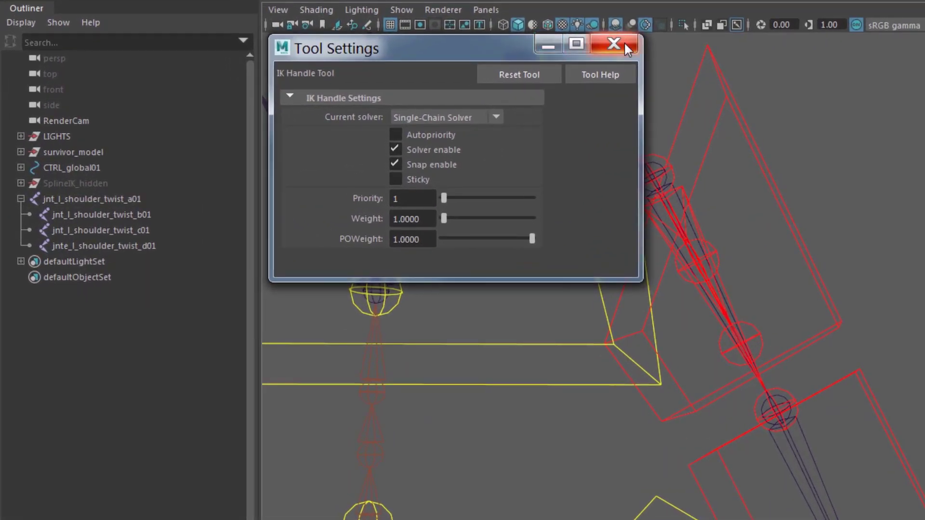
{"action": "left_click", "coordinate": [613, 44]}
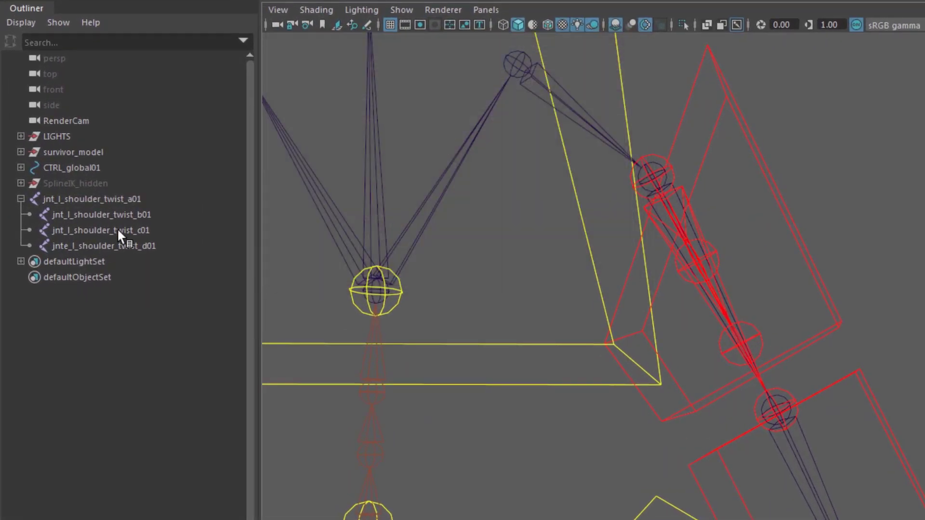
{"action": "left_click", "coordinate": [94, 200]}
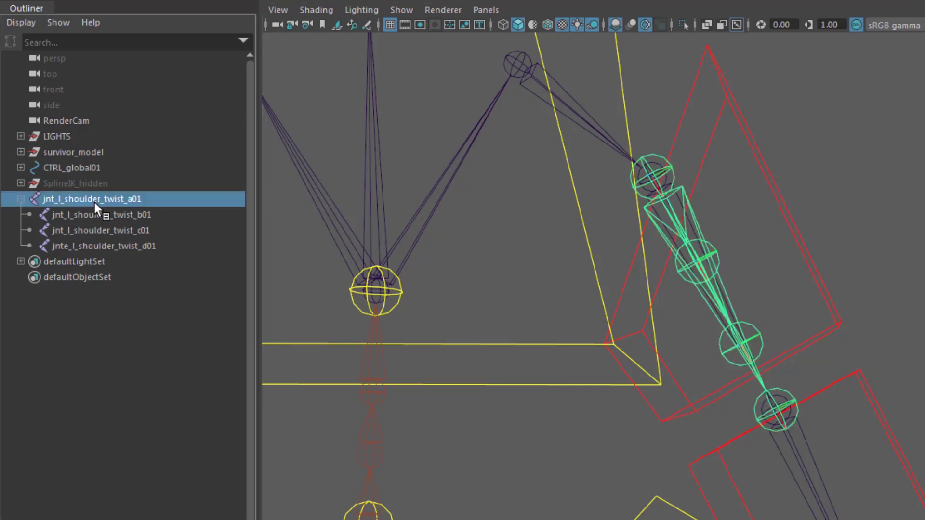
{"action": "left_click", "coordinate": [110, 244]}
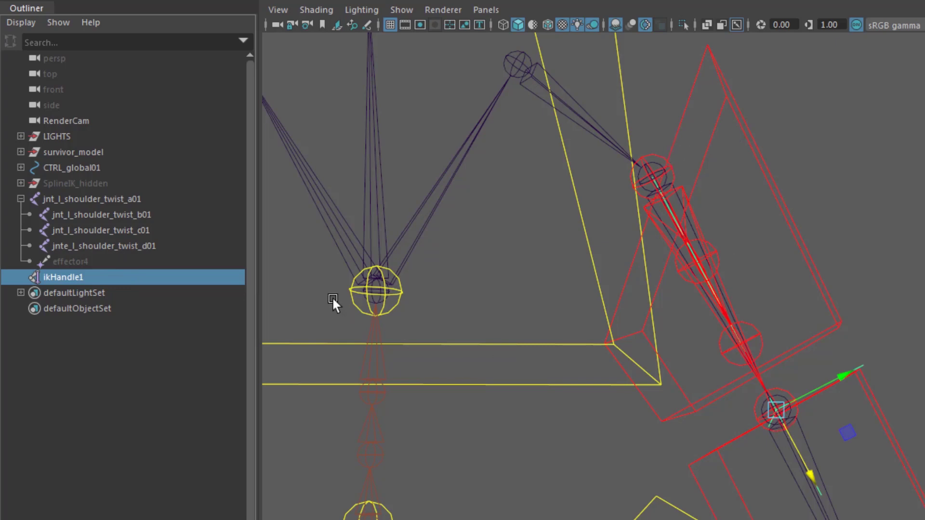
Rename ikHandle1 to scIK_l_shoulder_twist01
{"action": "double_click", "coordinate": [72, 278]}
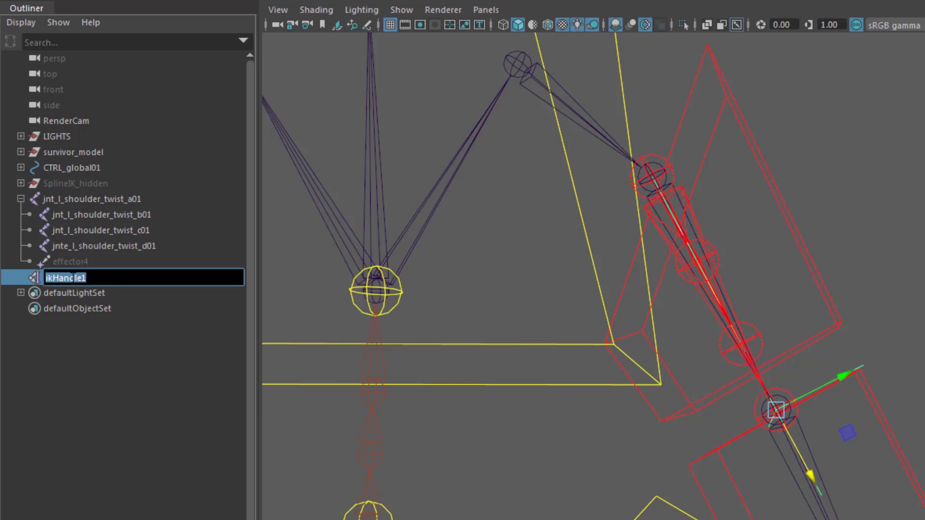
{"action": "type", "text": "scIK_l_shoulder_twist01"}
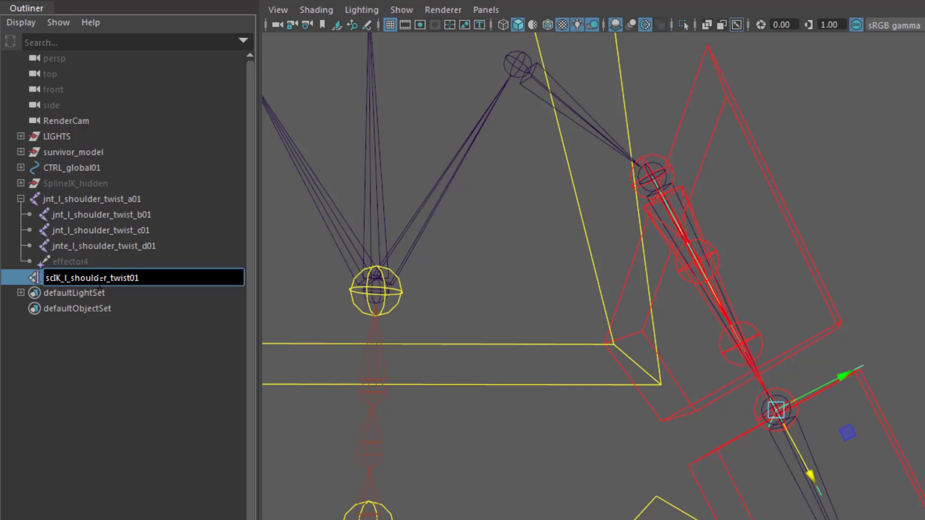
{"action": "key", "text": "ctrl+a"}
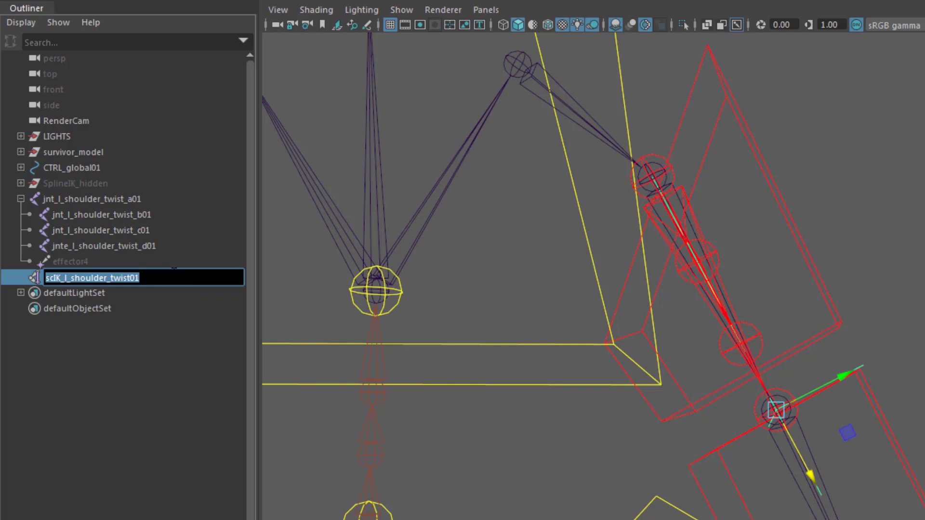
{"action": "key", "text": "Return"}
Rename effector4 to scIK_l_shoulder_twist_effector01
{"action": "double_click", "coordinate": [66, 262]}
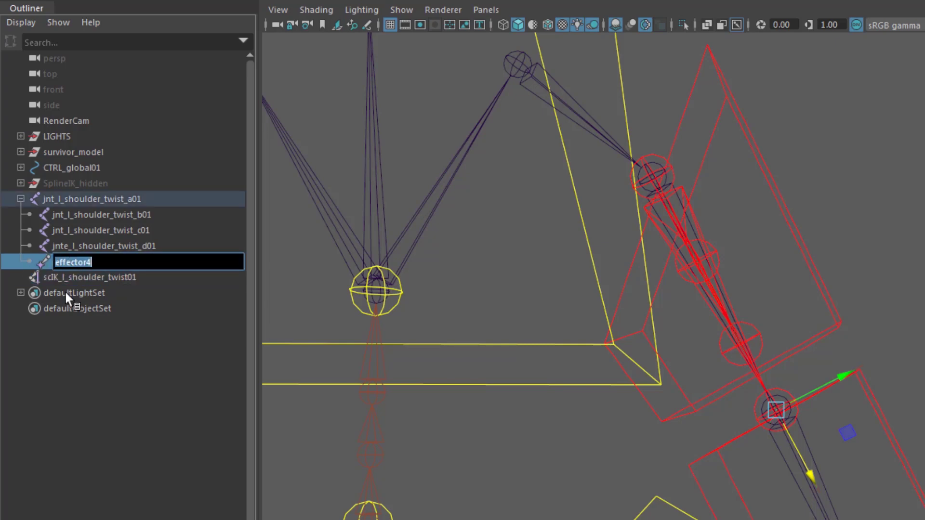
{"action": "double_click", "coordinate": [67, 277]}
{"action": "key", "text": "ctrl+c"}
{"action": "left_click", "coordinate": [73, 277]}
{"action": "double_click", "coordinate": [59, 262]}
{"action": "left_click", "coordinate": [57, 262]}
{"action": "key", "text": "ctrl+v"}
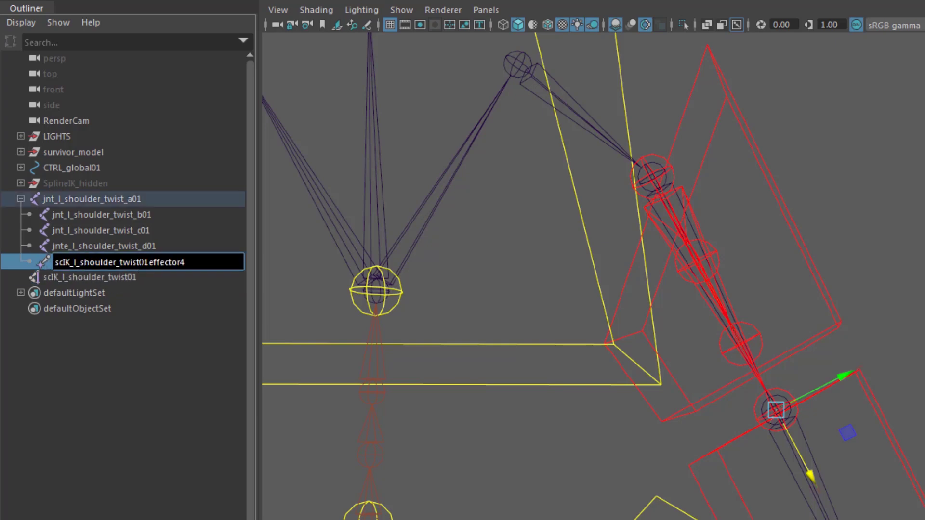
{"action": "key", "text": "BackSpace"}
{"action": "key", "text": "BackSpace"}
{"action": "type", "text": "_"}
{"action": "key", "text": "End"}
{"action": "key", "text": "BackSpace"}
{"action": "type", "text": "01"}
{"action": "key", "text": "Return"}
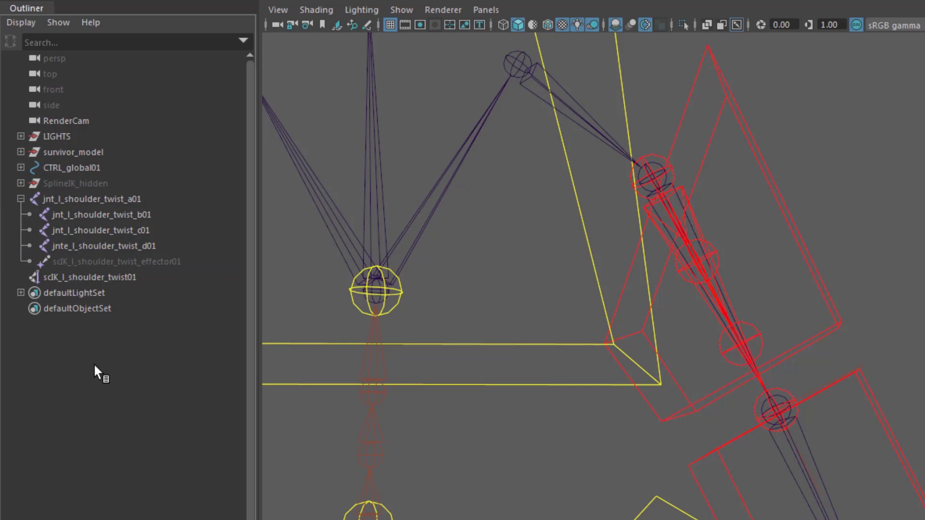
Parent the shoulder twist IK handle and jnt_l_shoulder_twist_a01 under jnt_l_clavicle01
{"action": "left_click", "coordinate": [79, 276]}
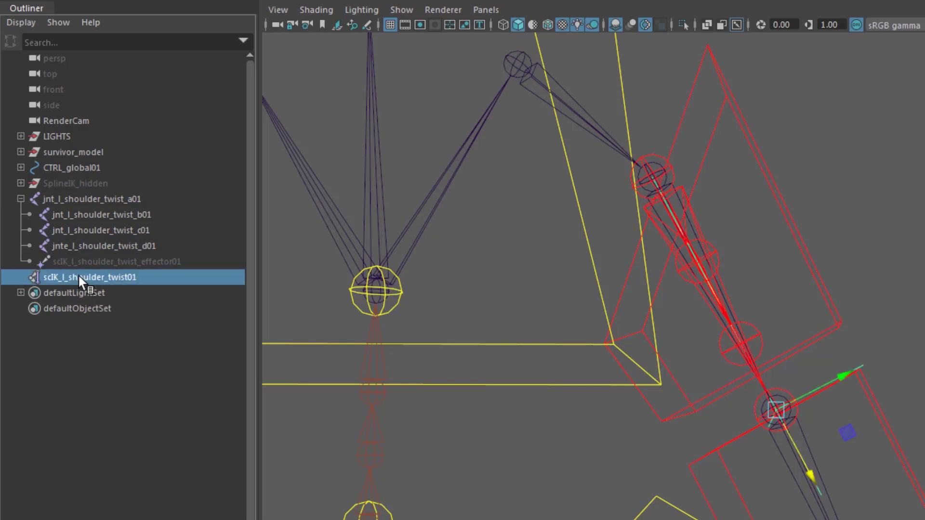
{"action": "left_click", "coordinate": [82, 198], "text": "ctrl"}
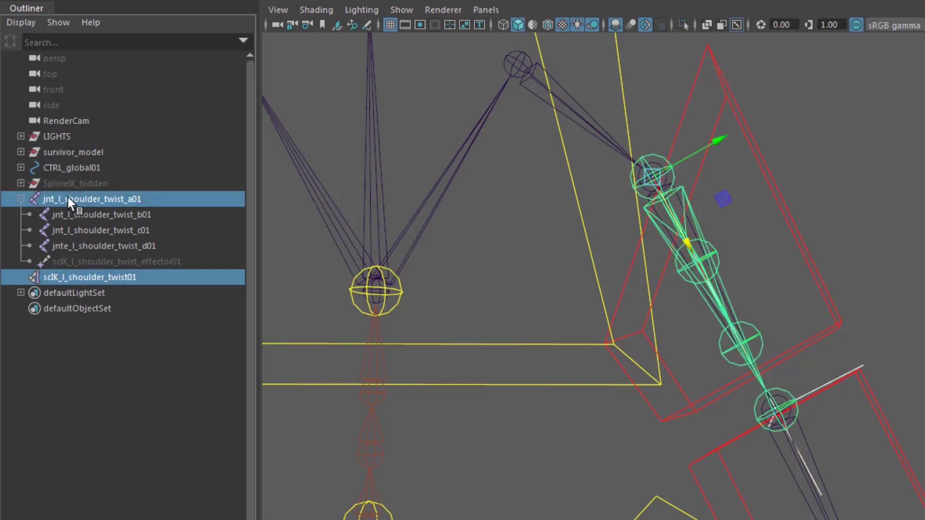
{"action": "left_click", "coordinate": [597, 123], "text": "shift"}
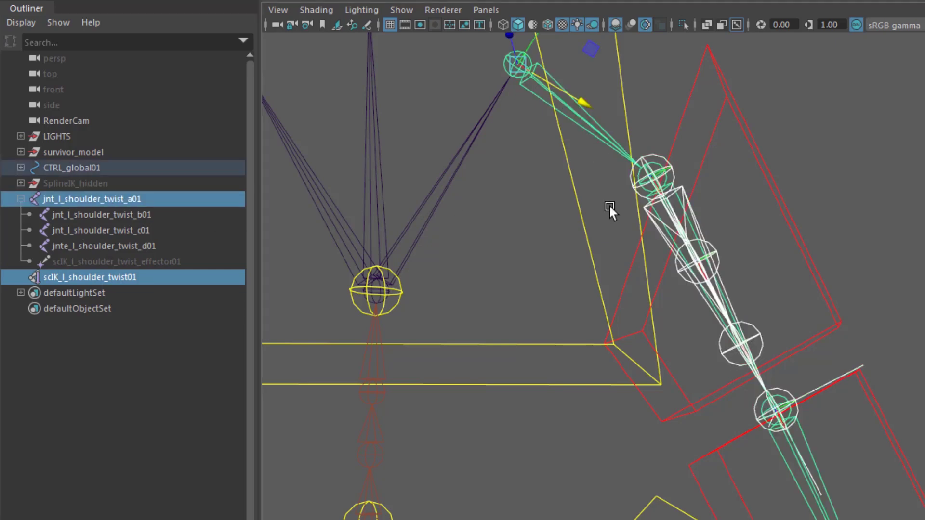
{"action": "key", "text": "p"}
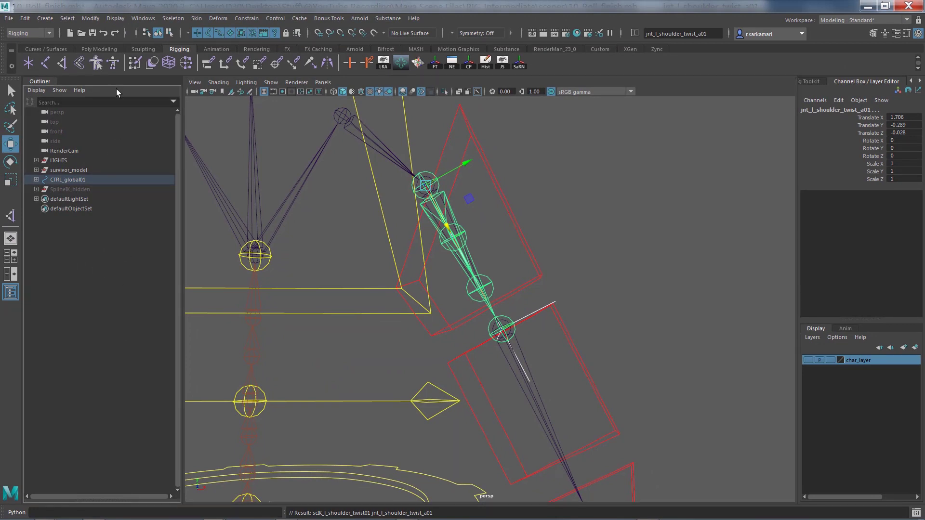
Expand the twist chain in the Outliner to check the new hierarchy, then select the IK handle
{"action": "key", "text": "f"}
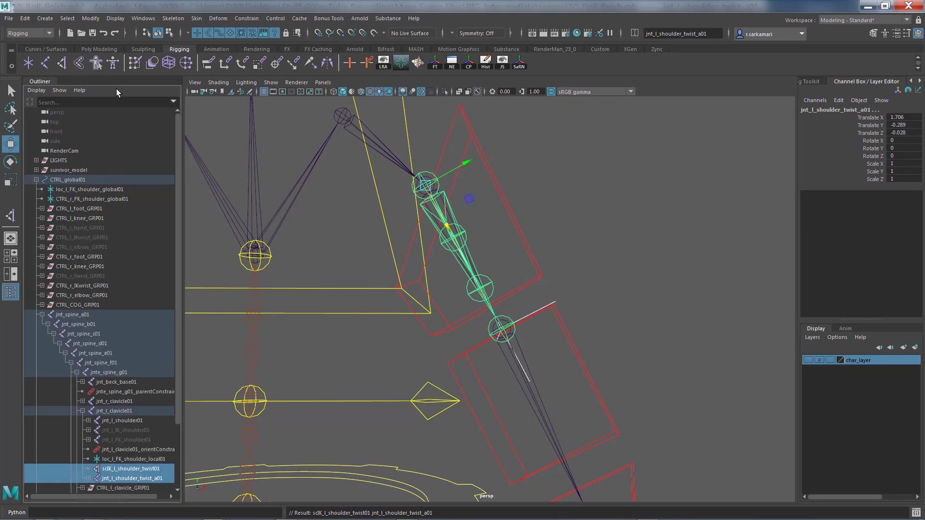
{"action": "left_click_drag", "start_coordinate": [181, 339], "coordinate": [183, 397]}
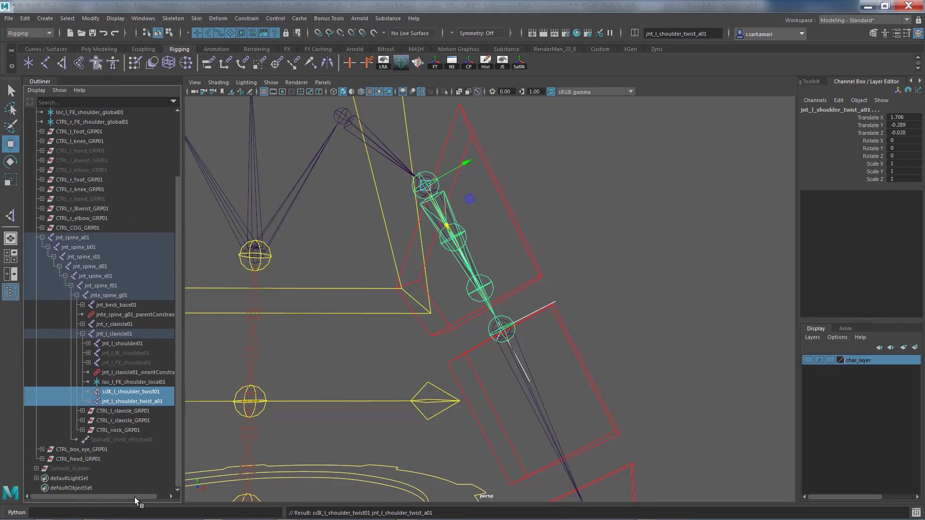
{"action": "left_click_drag", "start_coordinate": [134, 495], "coordinate": [211, 461]}
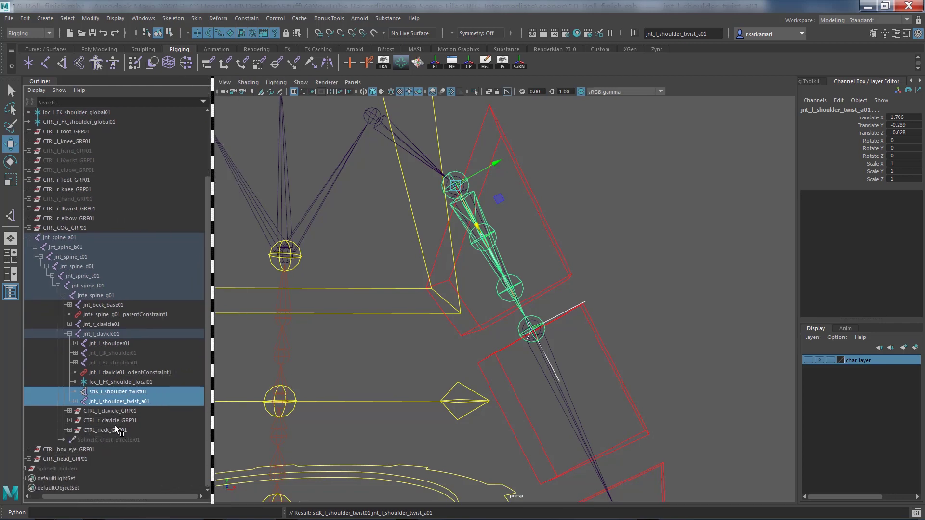
{"action": "left_click", "coordinate": [75, 401]}
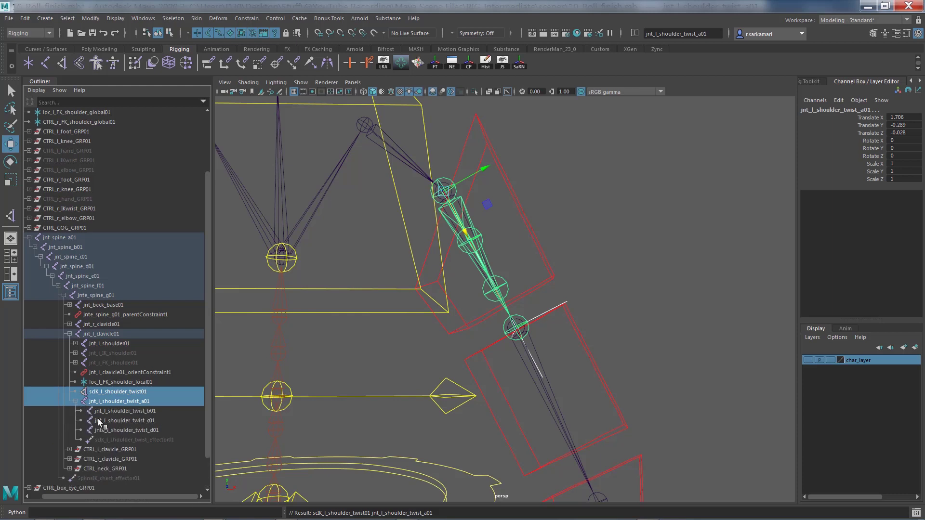
{"action": "left_click", "coordinate": [112, 392]}
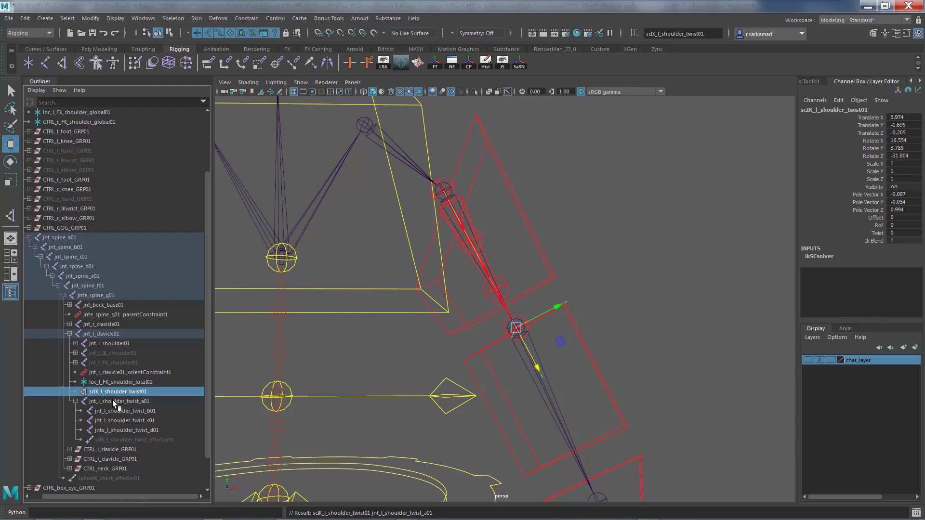
Rotate CTRL_l_FK_shoulder01 to Rotate Z 42.181, raising the arm while the twist chain stays put
{"action": "left_click_drag", "start_coordinate": [112, 400], "coordinate": [114, 424]}
{"action": "left_click", "coordinate": [393, 360]}
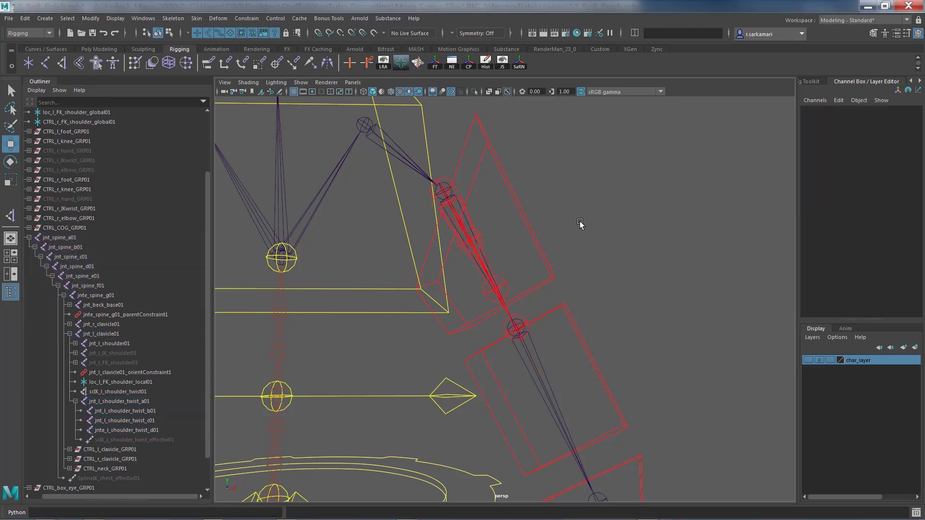
{"action": "left_click_drag", "start_coordinate": [553, 244], "coordinate": [527, 271]}
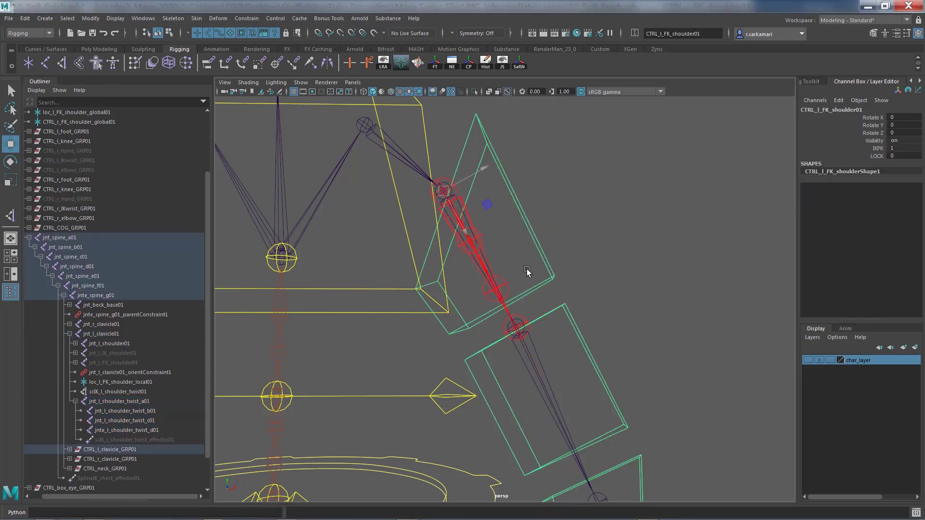
{"action": "key", "text": "e"}
{"action": "left_click_drag", "start_coordinate": [475, 222], "coordinate": [502, 188]}
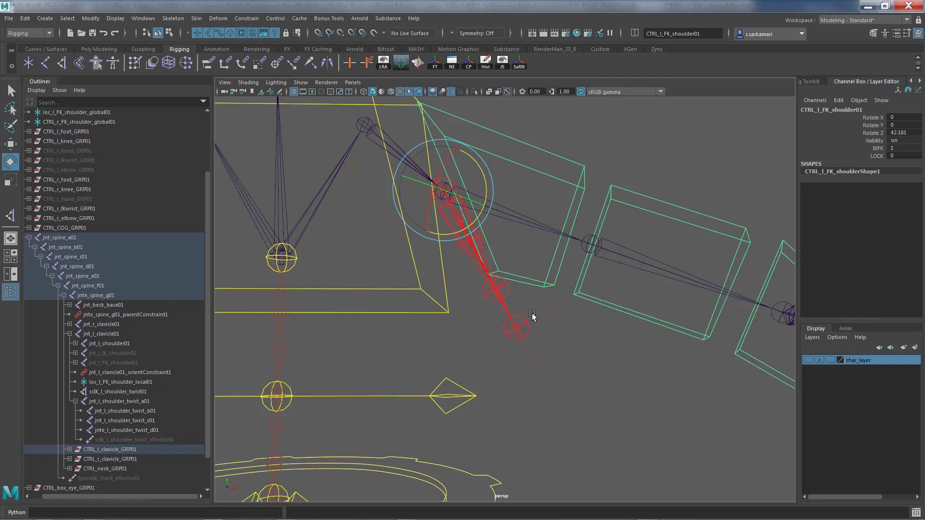
{"action": "left_click", "coordinate": [544, 343]}
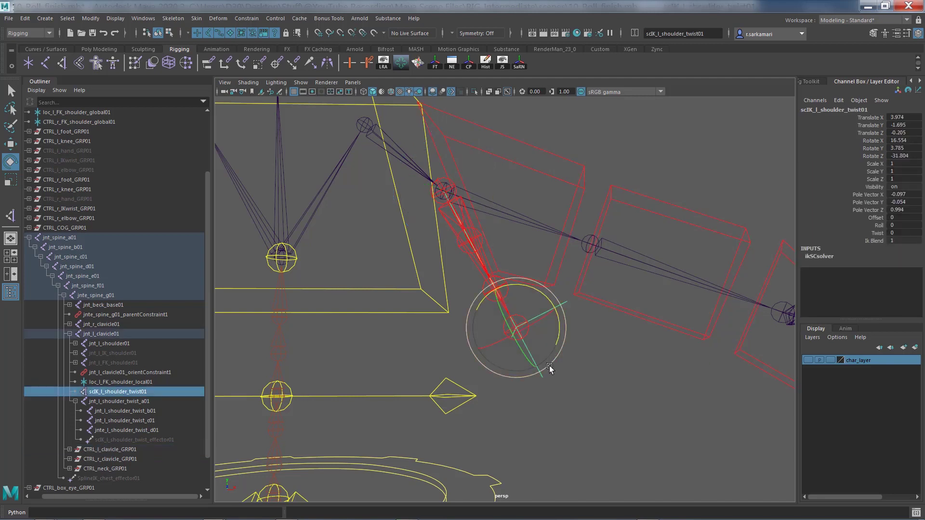
{"action": "left_click", "coordinate": [553, 411]}
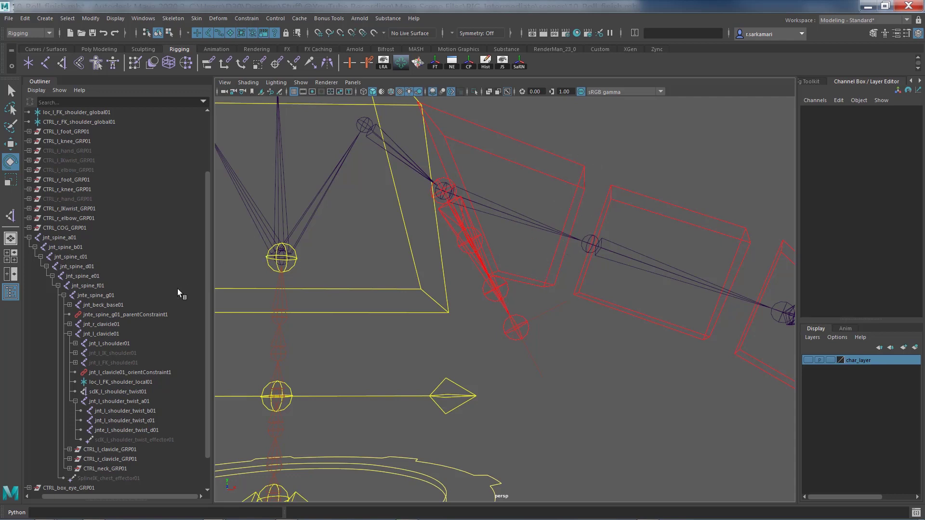
Undo the arm rotation and point-constrain the twist IK handle to jnt_l_elbow01 with default settings
{"action": "key", "text": "ctrl+z"}
{"action": "key", "text": "ctrl+z"}
{"action": "key", "text": "ctrl+z"}
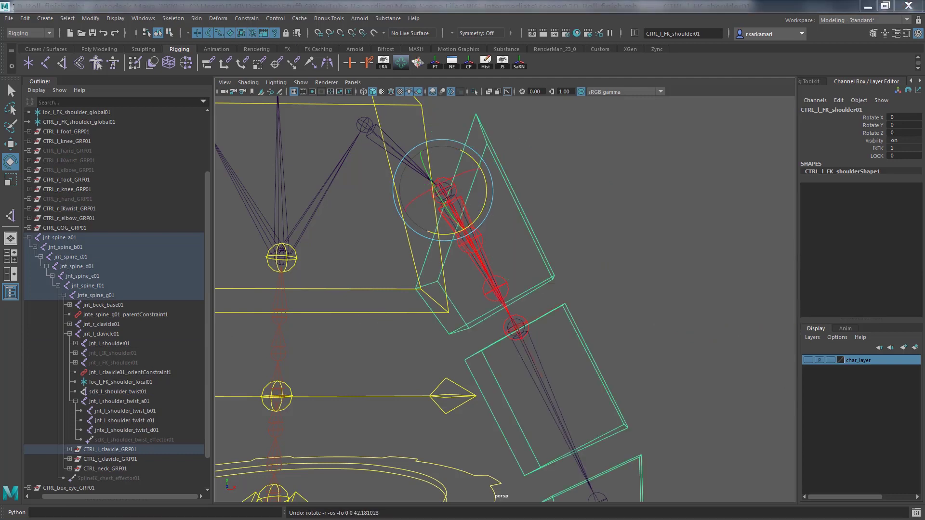
{"action": "left_click", "coordinate": [545, 412]}
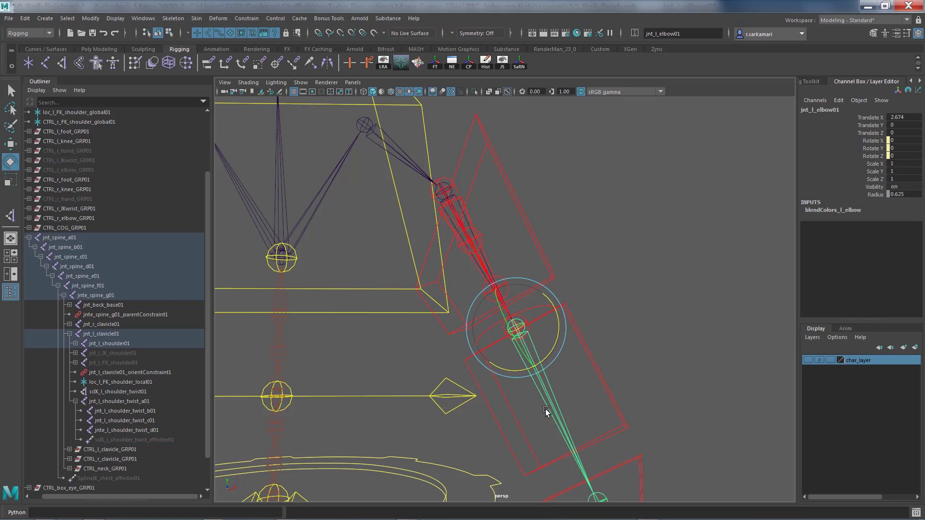
{"action": "key", "text": "q"}
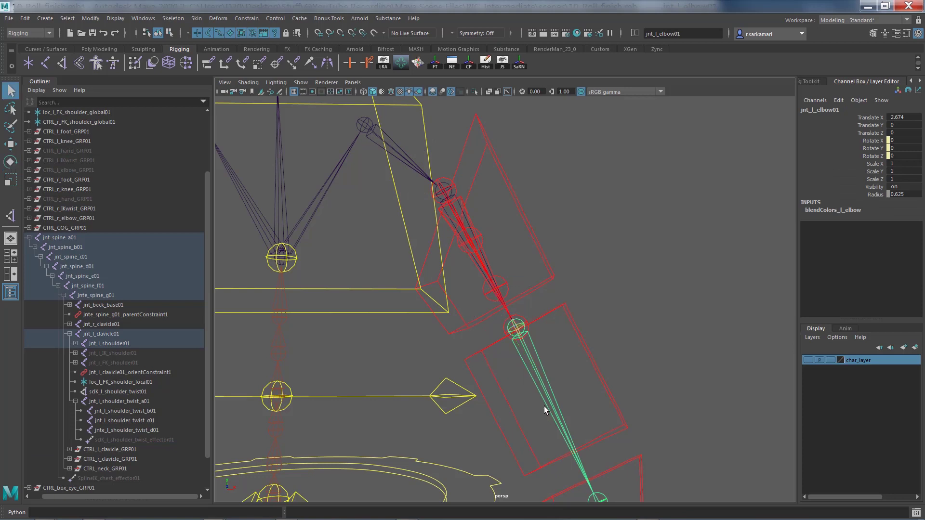
{"action": "left_click", "coordinate": [541, 379]}
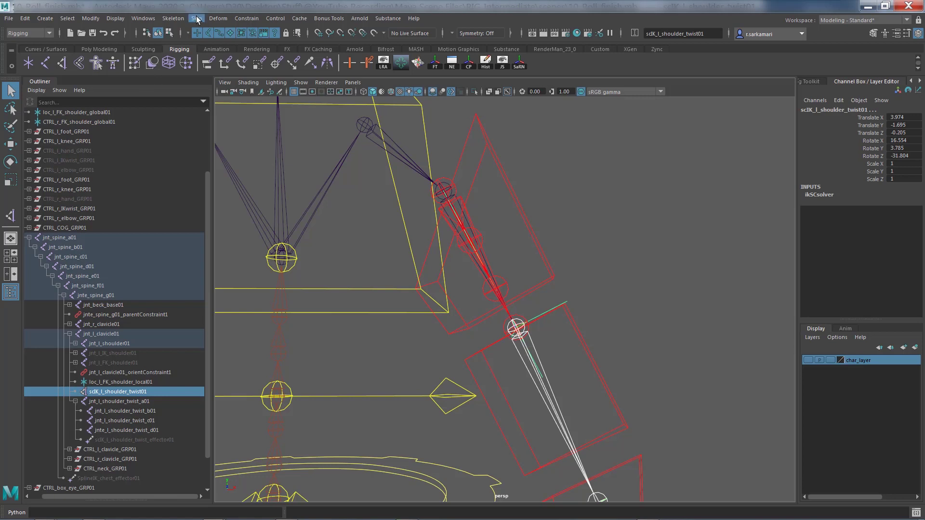
{"action": "left_click", "coordinate": [246, 18]}
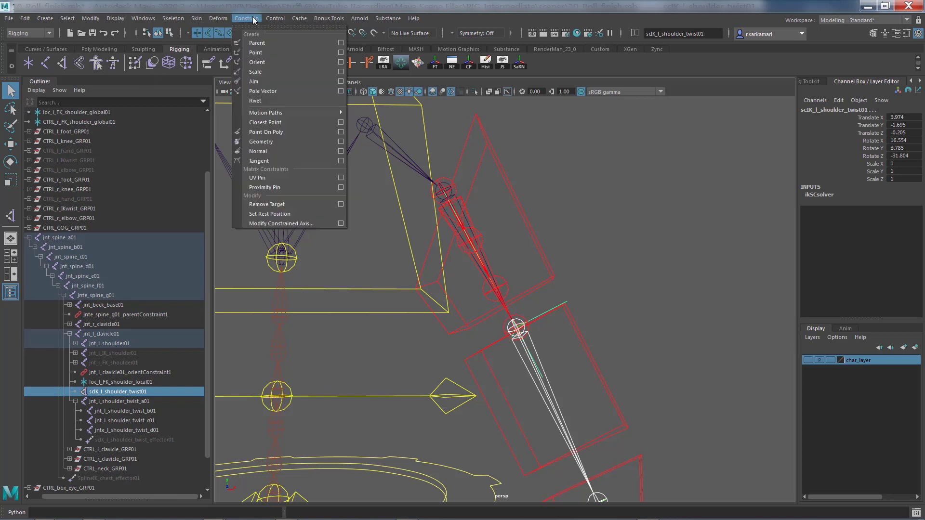
{"action": "left_click", "coordinate": [341, 53]}
{"action": "left_click", "coordinate": [179, 119]}
{"action": "left_click", "coordinate": [200, 138]}
{"action": "left_click", "coordinate": [213, 273]}
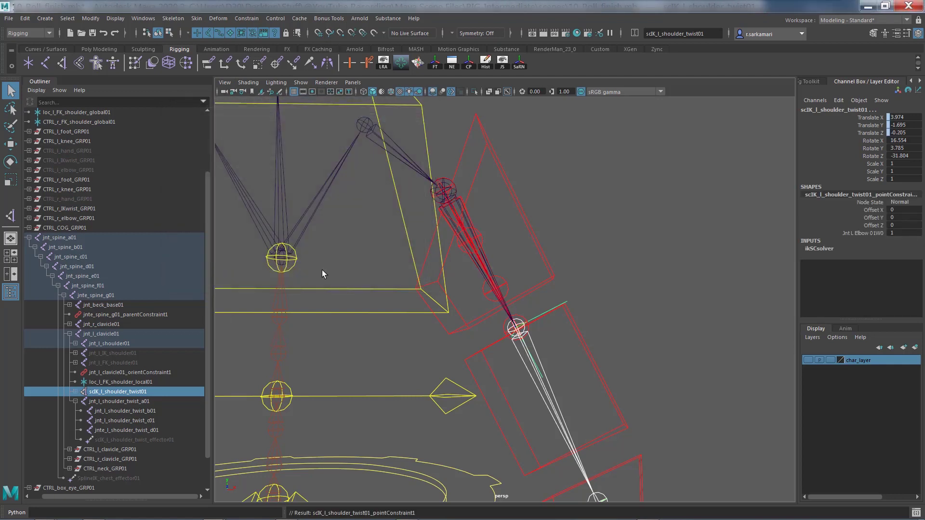
Rotate CTRL_l_FK_shoulder01 to test that the IK handle follows the elbow
{"action": "left_click_drag", "start_coordinate": [536, 197], "coordinate": [469, 337]}
{"action": "key", "text": "e"}
{"action": "left_click", "coordinate": [342, 358]}
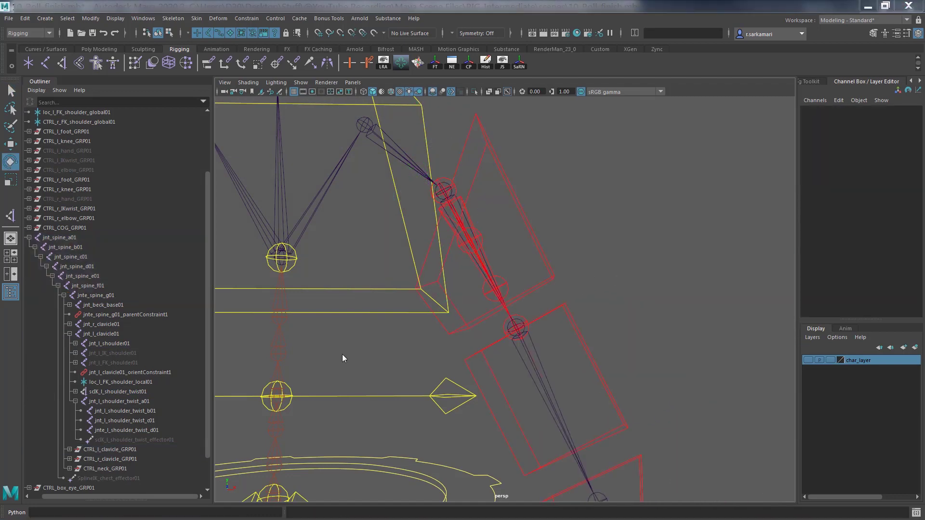
Display the local rotation axes on jnte_l_shoulder_twist_d01
{"action": "left_click", "coordinate": [503, 326]}
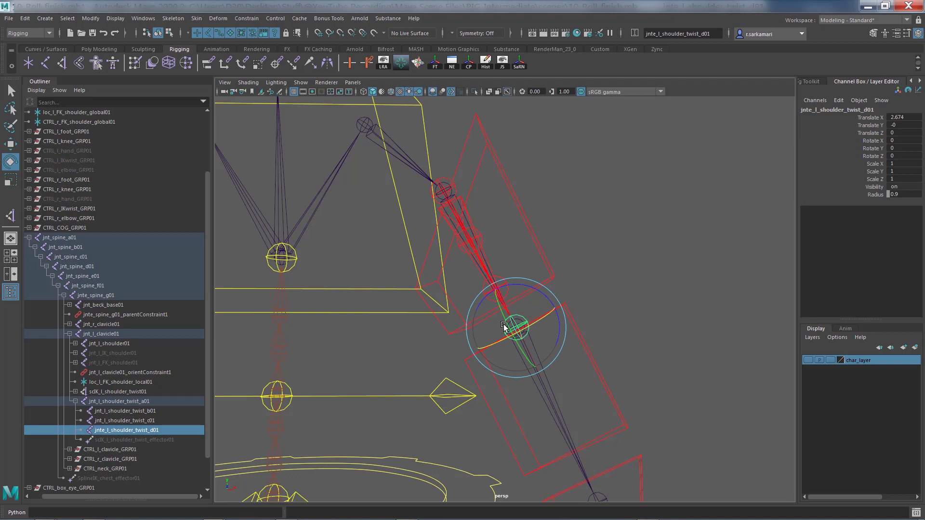
{"action": "key", "text": "q"}
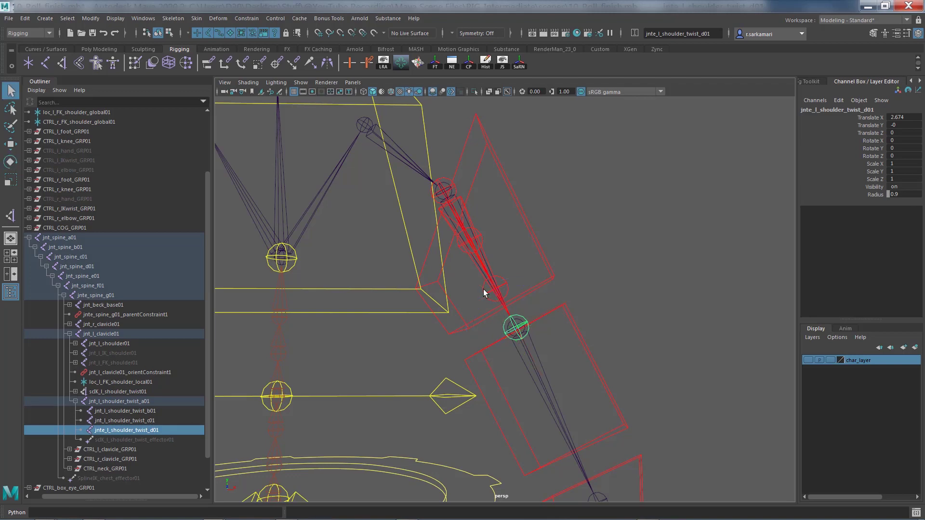
{"action": "left_click", "coordinate": [384, 64]}
{"action": "right_click_drag", "start_coordinate": [413, 274], "coordinate": [616, 319], "text": "alt"}
{"action": "left_click_drag", "start_coordinate": [617, 319], "coordinate": [586, 340], "text": "alt"}
{"action": "right_click_drag", "start_coordinate": [586, 340], "coordinate": [597, 398], "text": "alt"}
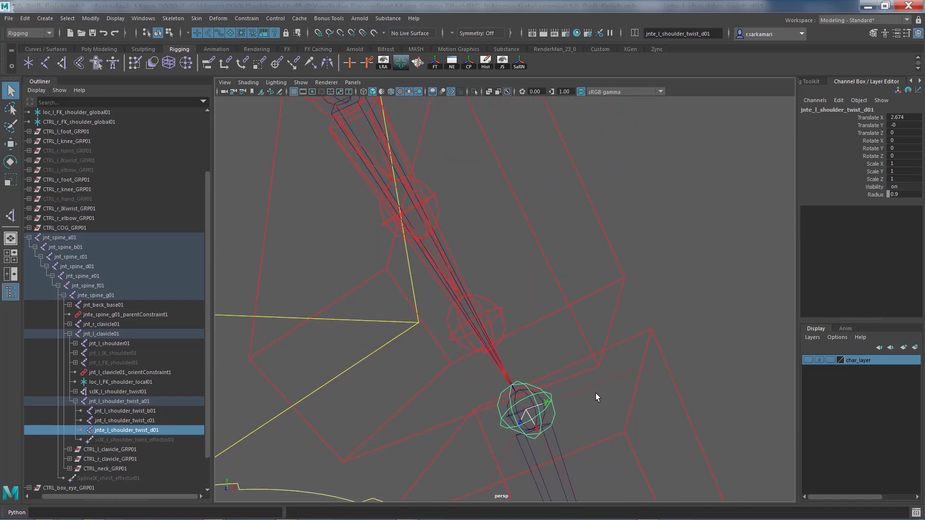
Test-rotate CTRL_l_FK_shoulder01 on two axes, undoing each rotation
{"action": "left_click", "coordinate": [564, 273]}
{"action": "key", "text": "e"}
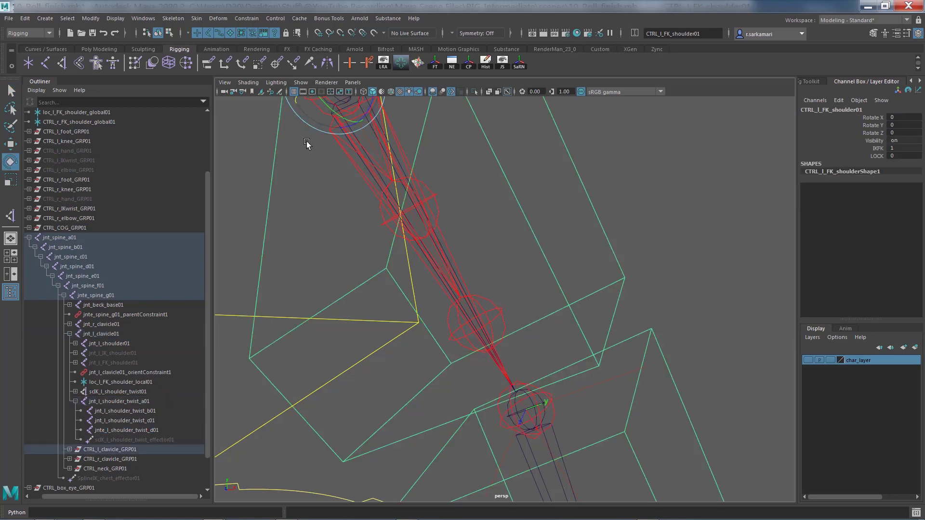
{"action": "left_click_drag", "start_coordinate": [399, 188], "coordinate": [364, 191], "text": "alt"}
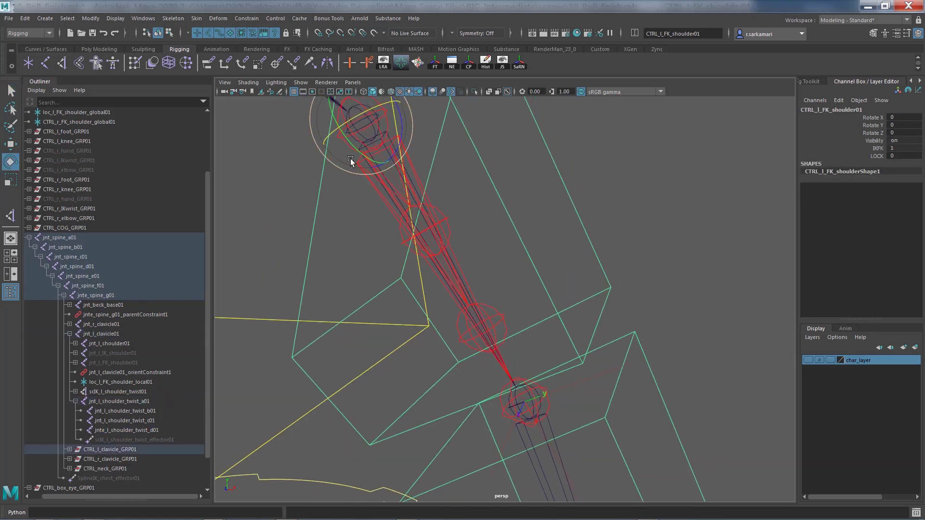
{"action": "mouse_move", "coordinate": [332, 134]}
{"action": "left_mouse_down"}
{"action": "mouse_move", "coordinate": [362, 131]}
{"action": "mouse_move", "coordinate": [347, 145]}
{"action": "left_mouse_up"}
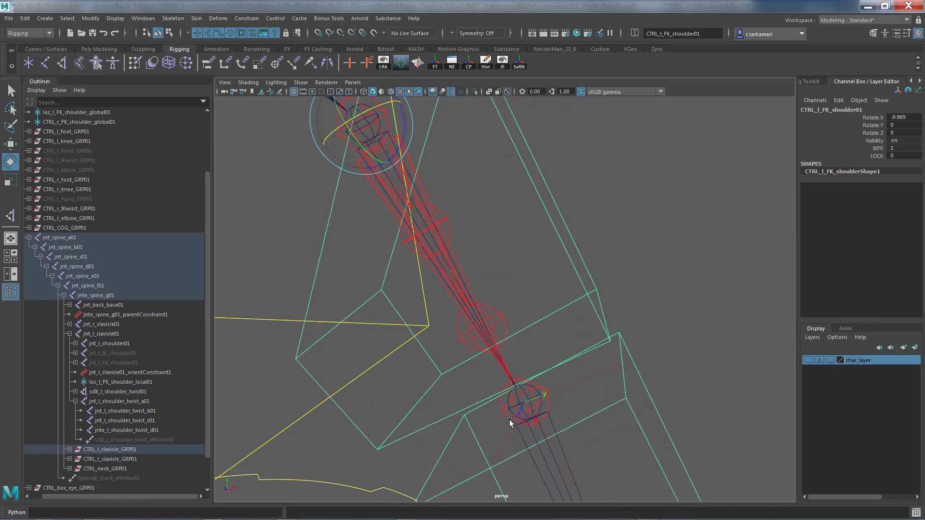
{"action": "key", "text": "ctrl+z"}
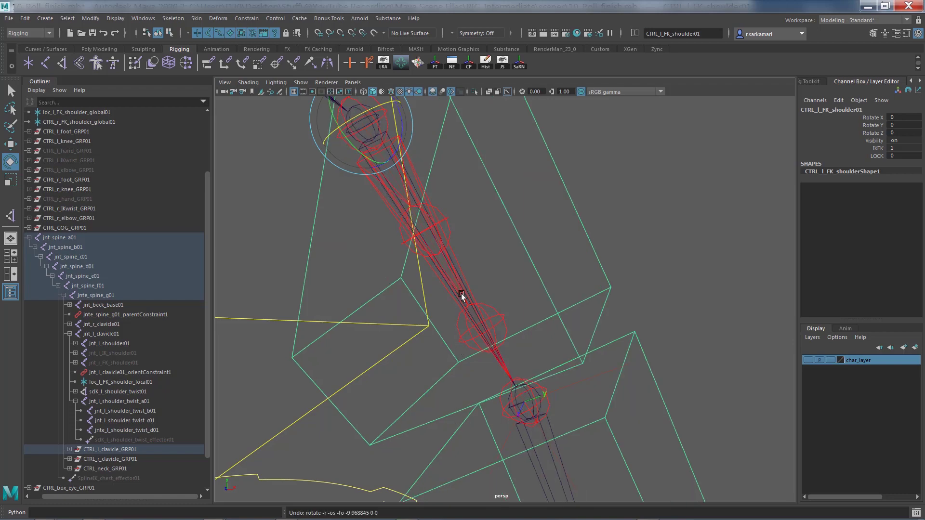
{"action": "left_click_drag", "start_coordinate": [403, 154], "coordinate": [397, 135]}
{"action": "key", "text": "ctrl+z"}
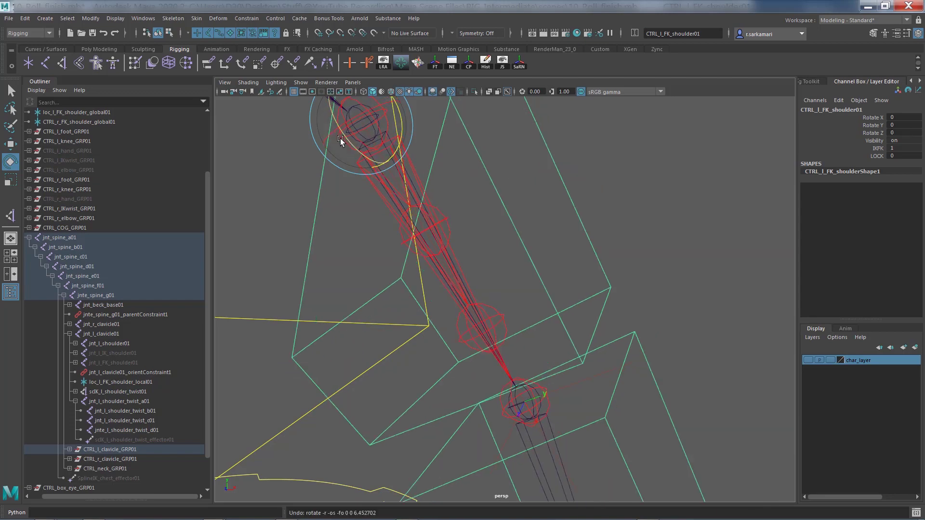
{"action": "middle_click_drag", "start_coordinate": [355, 169], "coordinate": [367, 244], "text": "alt"}
{"action": "left_click", "coordinate": [363, 244]}
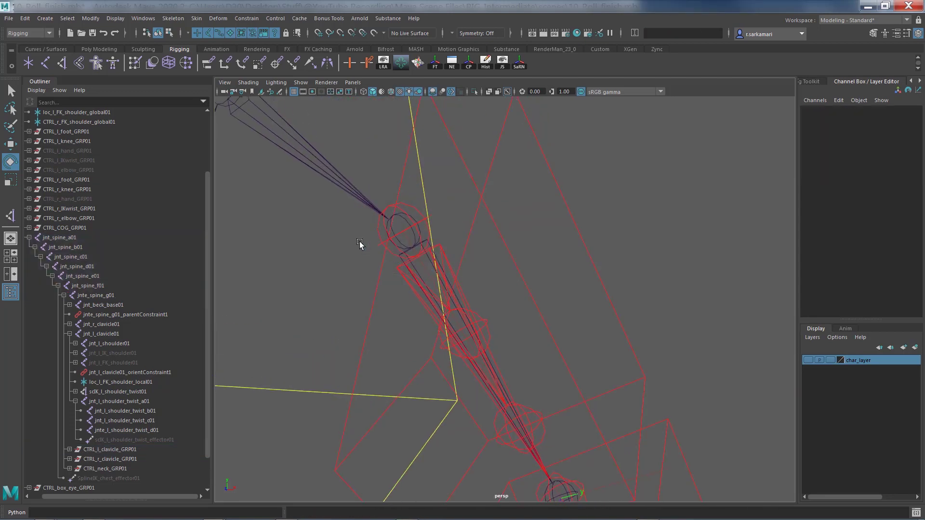
Select jnt_l_shoulder_twist_a01 and the shoulder mesh and rotate them to check the twist
{"action": "left_click", "coordinate": [378, 235]}
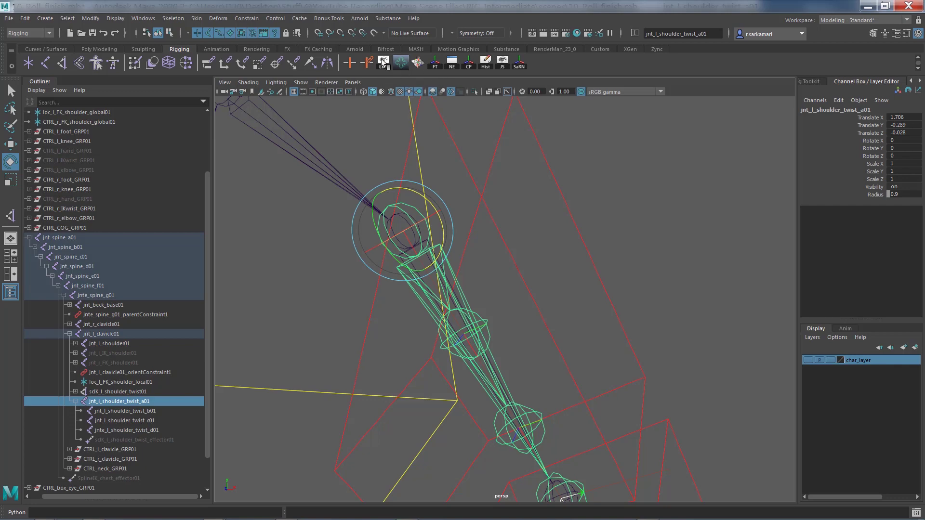
{"action": "left_click_drag", "start_coordinate": [379, 250], "coordinate": [414, 305], "text": "alt"}
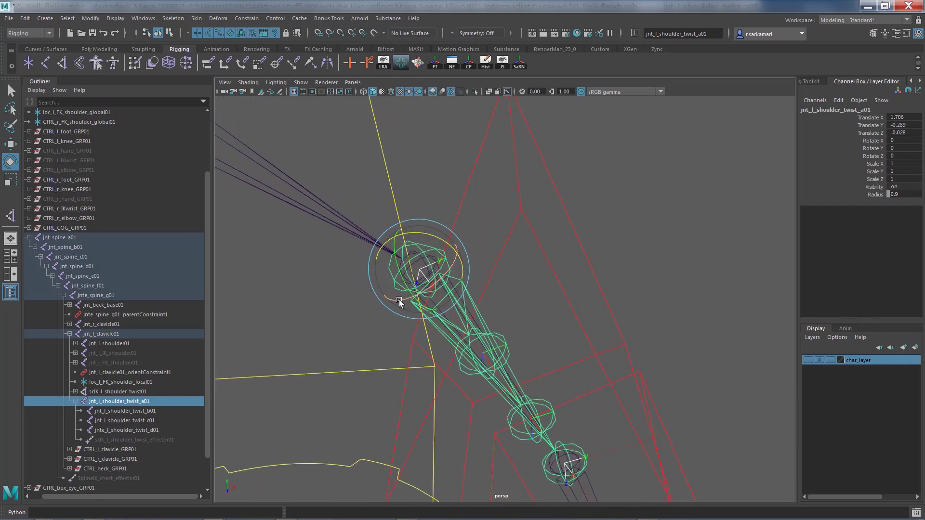
{"action": "left_click", "coordinate": [549, 291]}
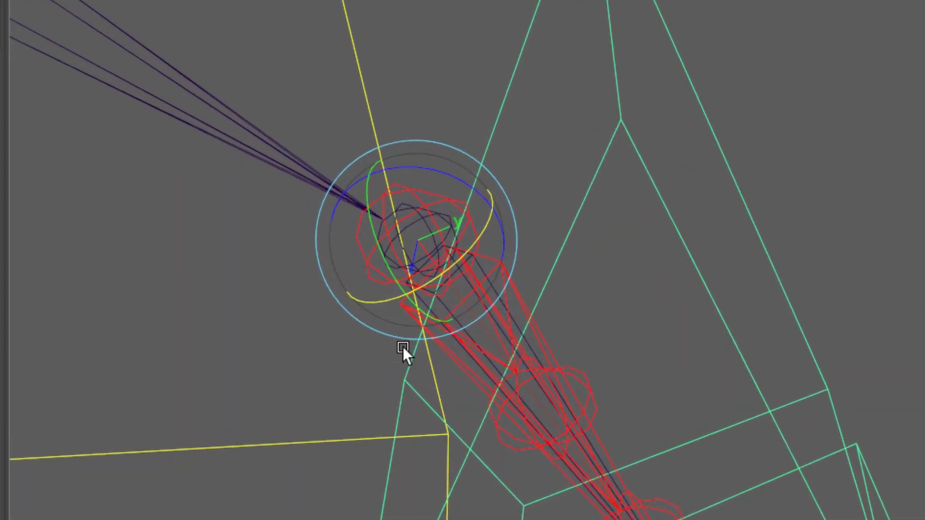
{"action": "left_click_drag", "start_coordinate": [380, 300], "coordinate": [299, 351]}
{"action": "left_click_drag", "start_coordinate": [464, 156], "coordinate": [419, 183]}
{"action": "left_click_drag", "start_coordinate": [352, 263], "coordinate": [403, 275]}
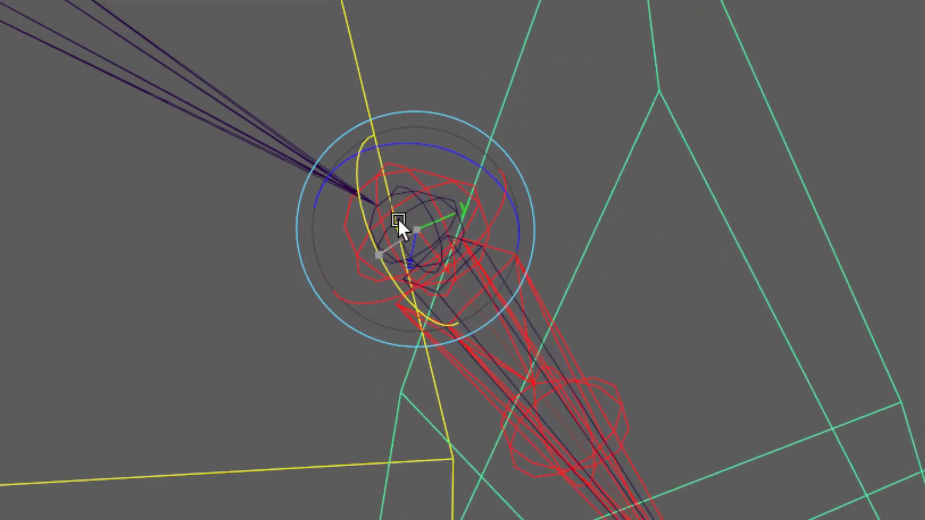
{"action": "left_click_drag", "start_coordinate": [398, 213], "coordinate": [308, 337]}
{"action": "left_click", "coordinate": [379, 301]}
Twist the outer shoulder mesh back and forth, then reframe the view of the rig
{"action": "left_click", "coordinate": [364, 278]}
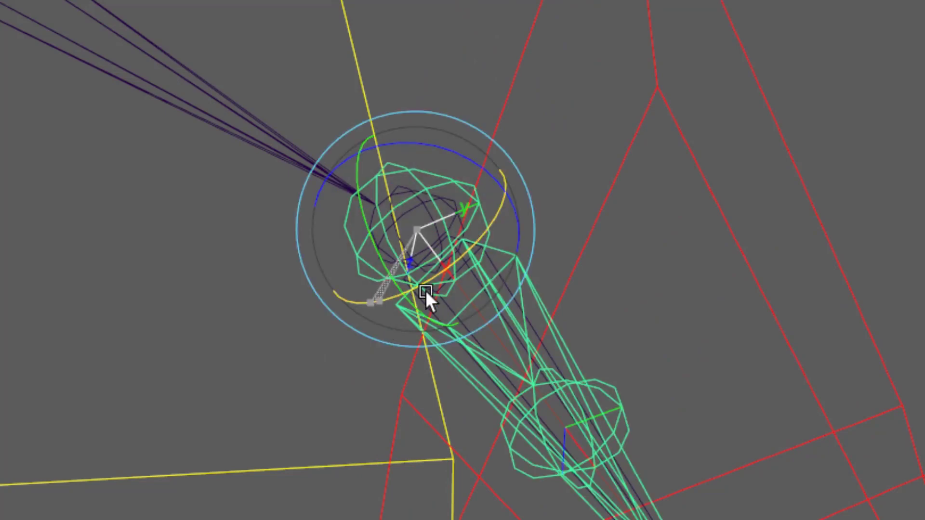
{"action": "left_click", "coordinate": [644, 226]}
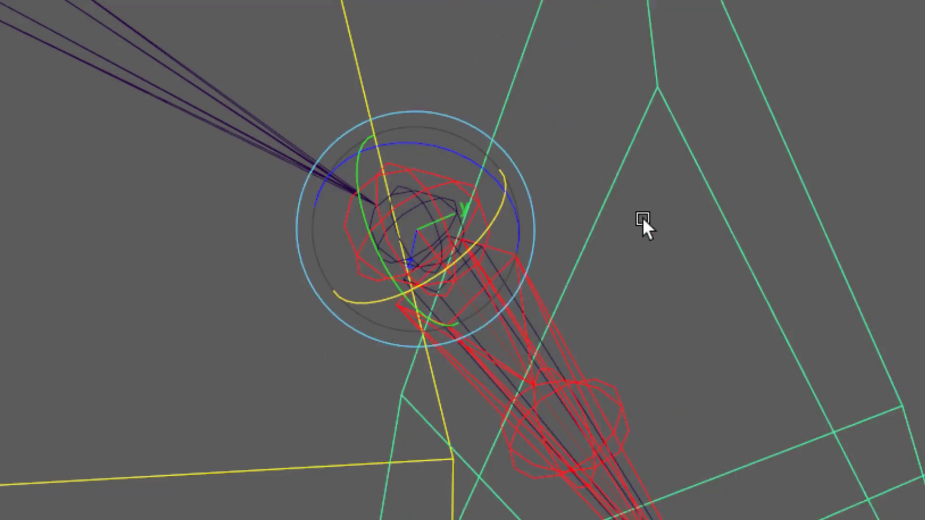
{"action": "left_click_drag", "start_coordinate": [391, 291], "coordinate": [371, 302]}
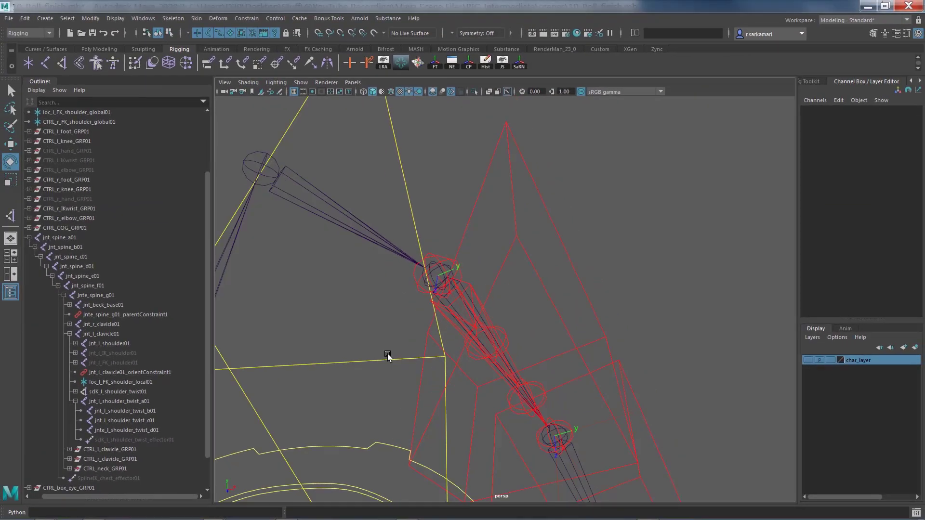
{"action": "scroll", "coordinate": [388, 355], "scroll_direction": "down", "scroll_amount": 2}
{"action": "left_click_drag", "start_coordinate": [476, 332], "coordinate": [366, 236], "text": "alt"}
{"action": "scroll", "coordinate": [379, 233], "scroll_direction": "up", "scroll_amount": 3}
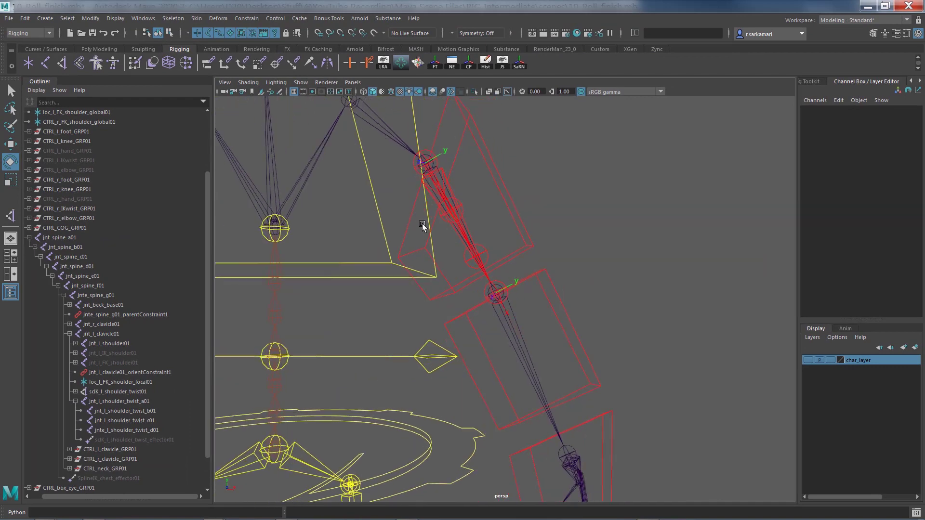
{"action": "scroll", "coordinate": [477, 248], "scroll_direction": "up", "scroll_amount": 2}
{"action": "left_click_drag", "start_coordinate": [497, 254], "coordinate": [355, 262], "text": "alt"}
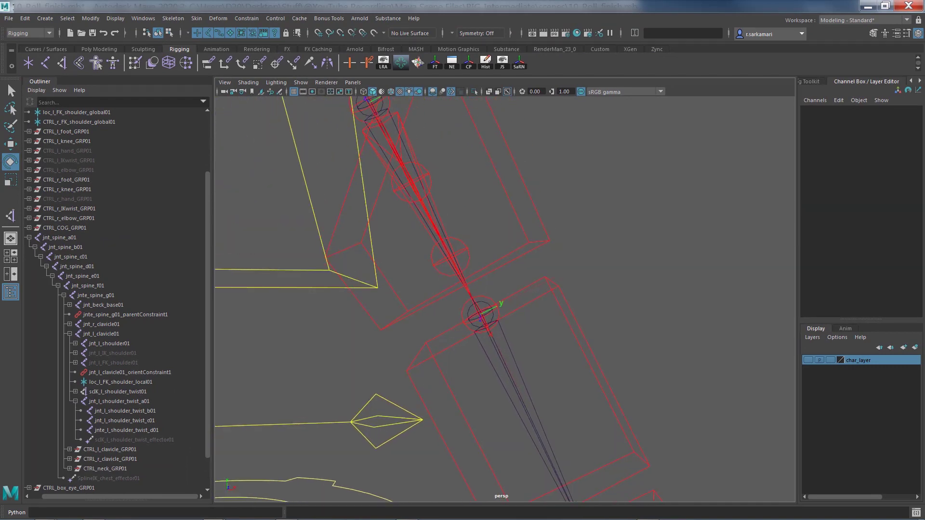
Orient-constrain jnte_l_shoulder_twist_d01 to jnt_l_shoulder01 using reset default constraint settings
{"action": "left_click", "coordinate": [365, 114]}
{"action": "key", "text": "w"}
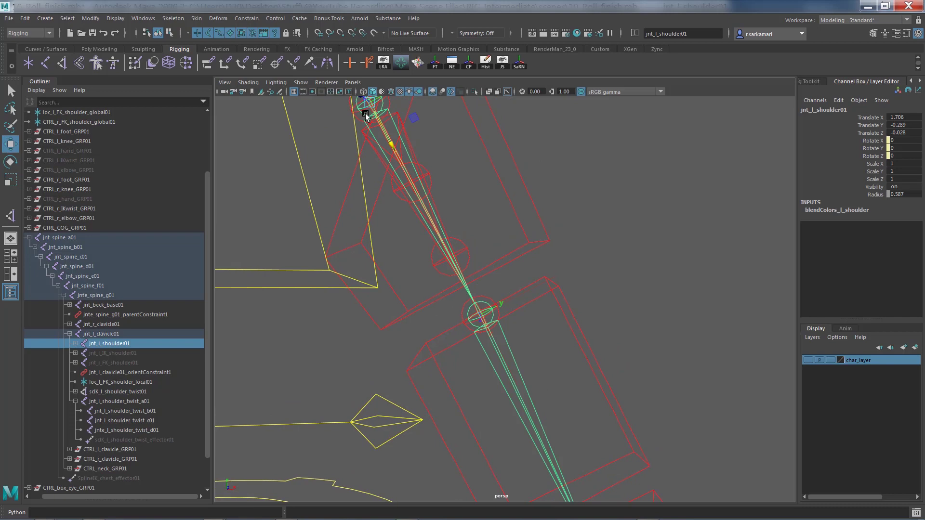
{"action": "left_click", "coordinate": [462, 313], "text": "shift"}
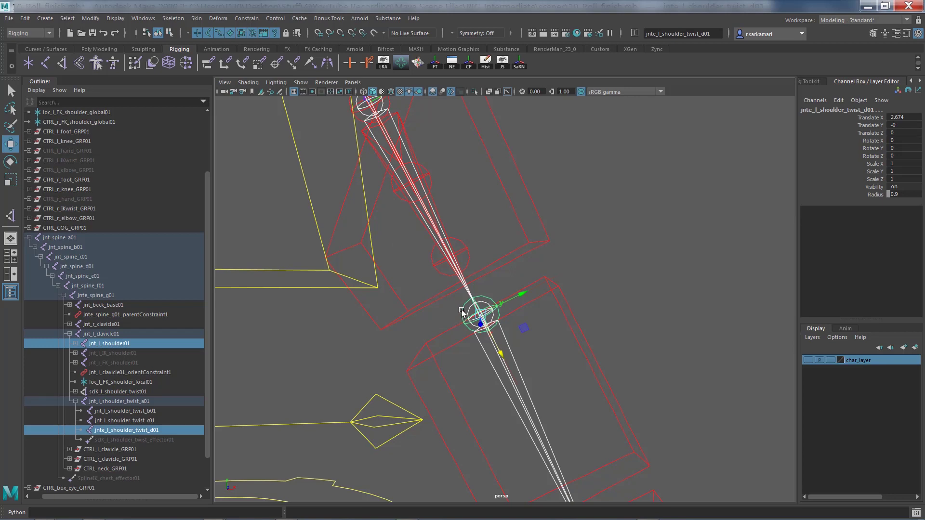
{"action": "middle_click_drag", "start_coordinate": [437, 307], "coordinate": [448, 380], "text": "alt"}
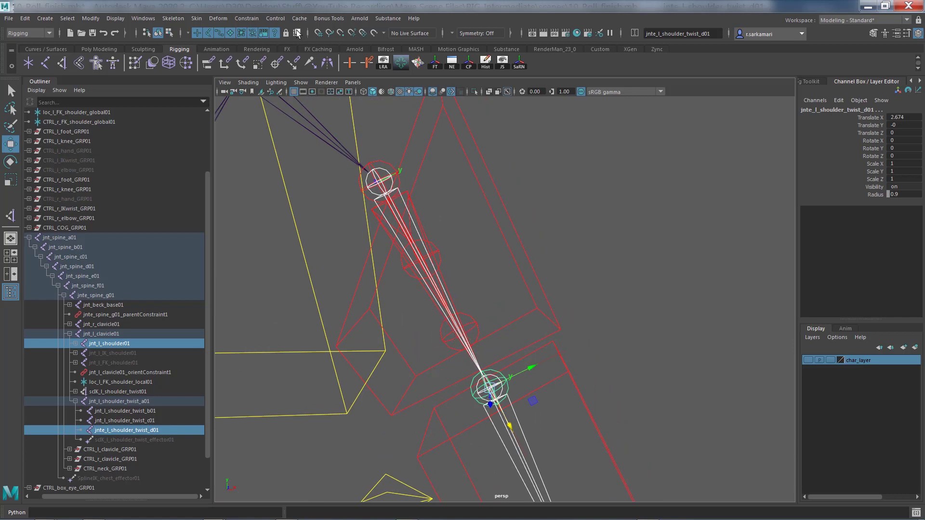
{"action": "left_click", "coordinate": [254, 19]}
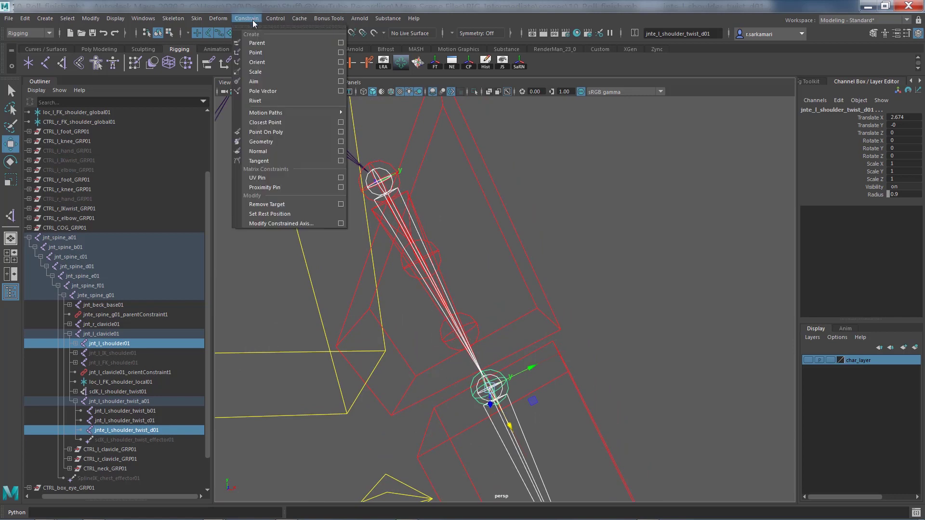
{"action": "left_click", "coordinate": [340, 62]}
{"action": "left_click", "coordinate": [186, 120]}
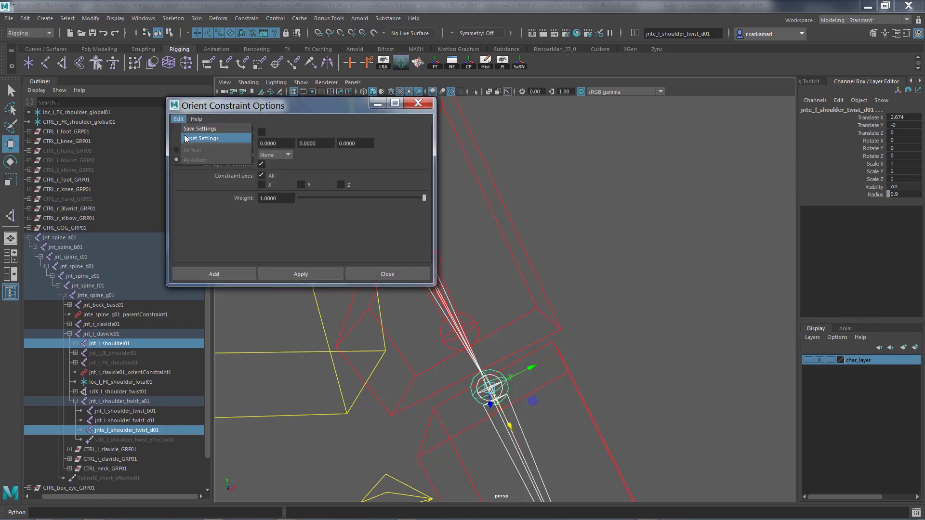
{"action": "left_click", "coordinate": [201, 138]}
{"action": "left_click", "coordinate": [215, 274]}
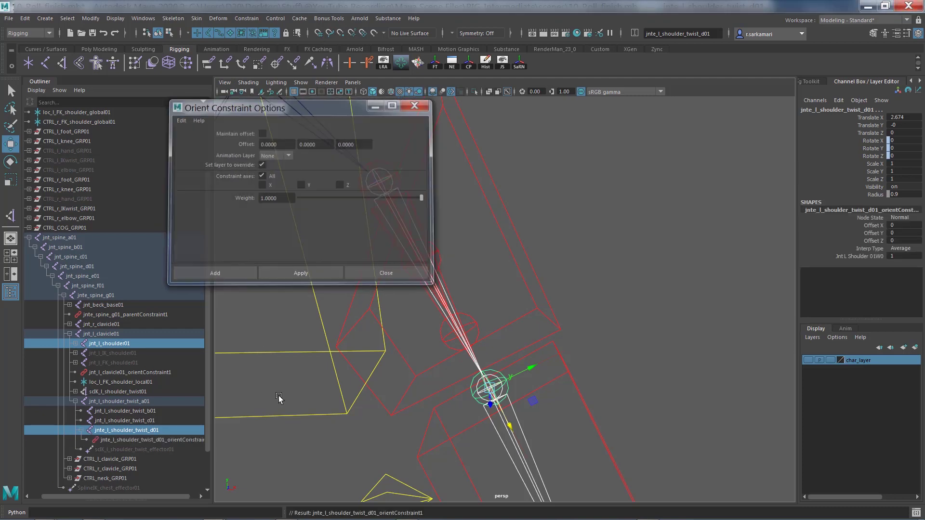
Clear the selection and pick the first twist joint jnt_l_shoulder_twist_a01
{"action": "left_click", "coordinate": [312, 446]}
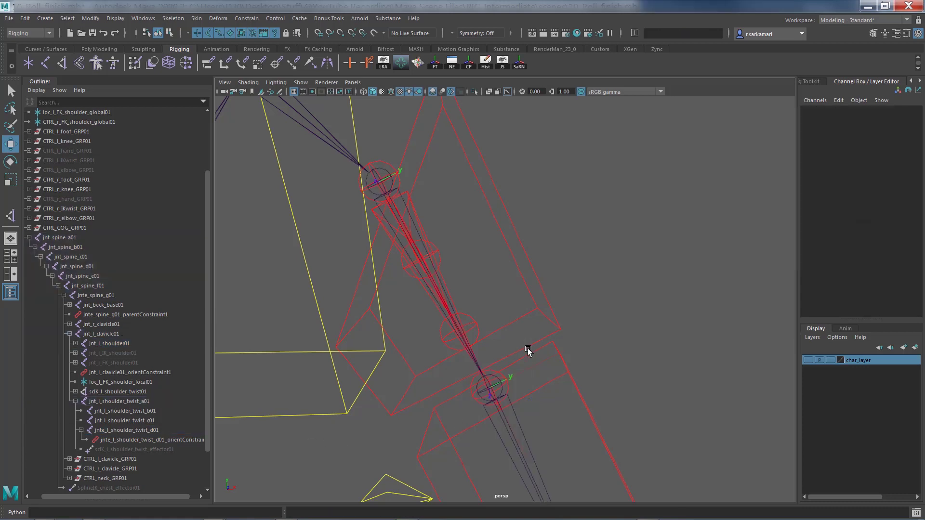
{"action": "left_click", "coordinate": [514, 375]}
{"action": "left_click", "coordinate": [385, 160]}
{"action": "left_click", "coordinate": [385, 161]}
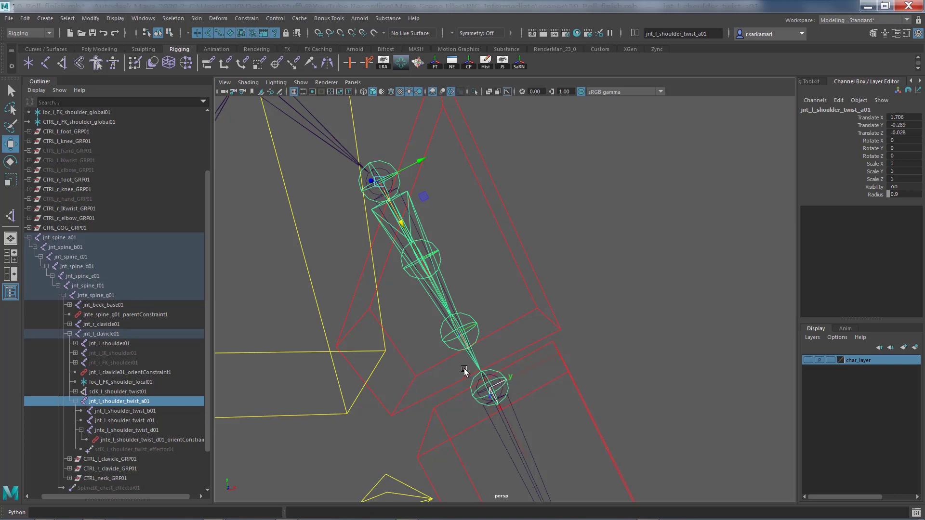
{"action": "scroll", "coordinate": [462, 368], "scroll_direction": "up", "scroll_amount": 3}
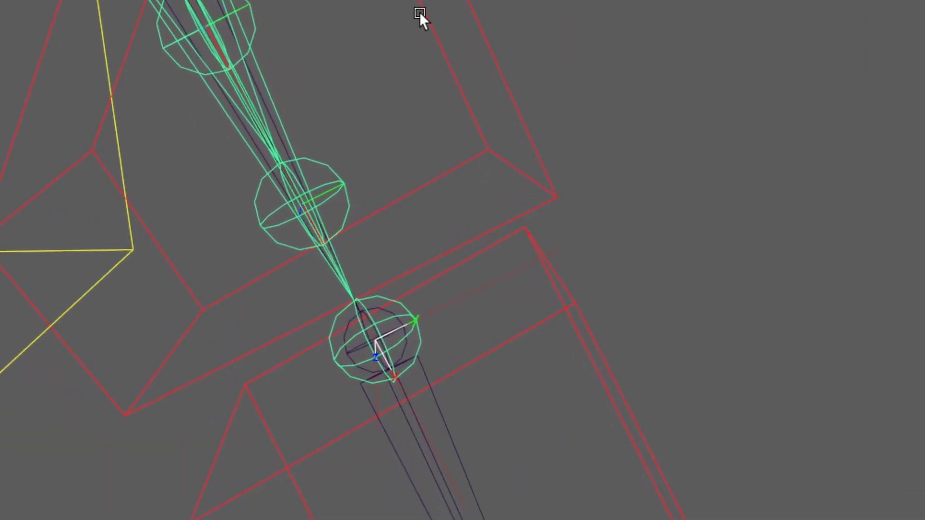
{"action": "left_click", "coordinate": [521, 249]}
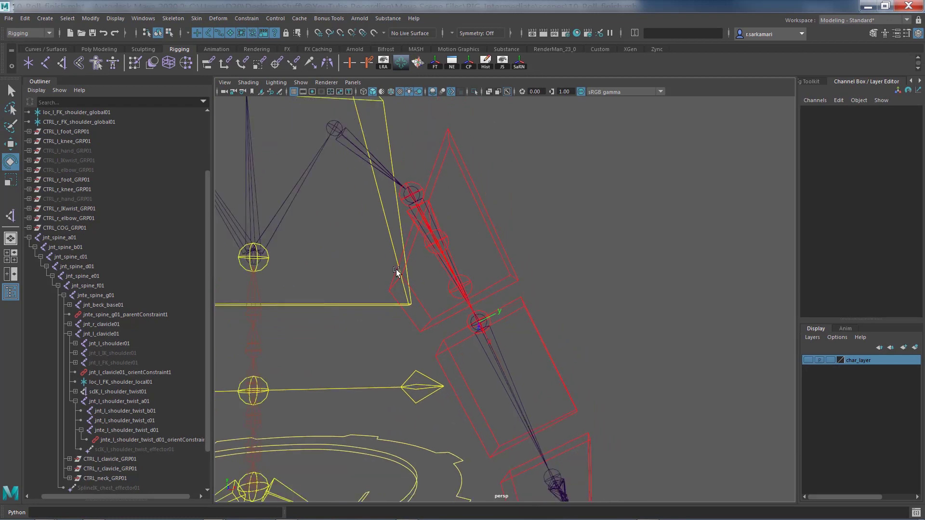
{"action": "left_click", "coordinate": [467, 322]}
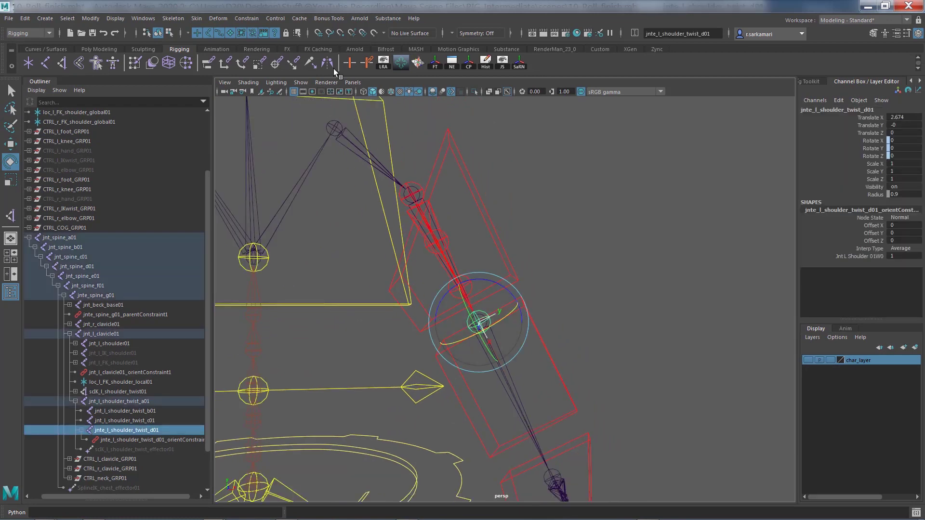
{"action": "left_click", "coordinate": [657, 233]}
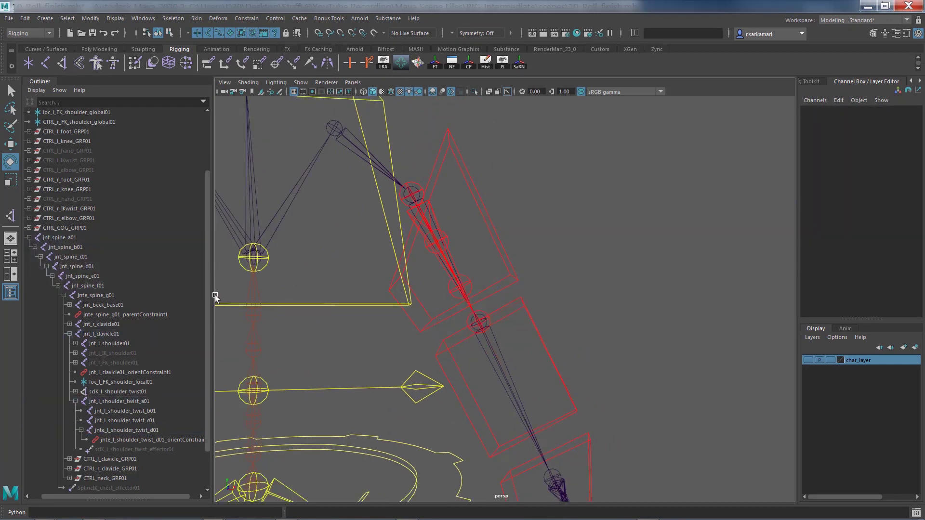
Select jnte_l_shoulder_twist_d01, then add jnt_l_shoulder_twist_a01 and finally jnt_l_shoulder_twist_b01
{"action": "key", "text": "q"}
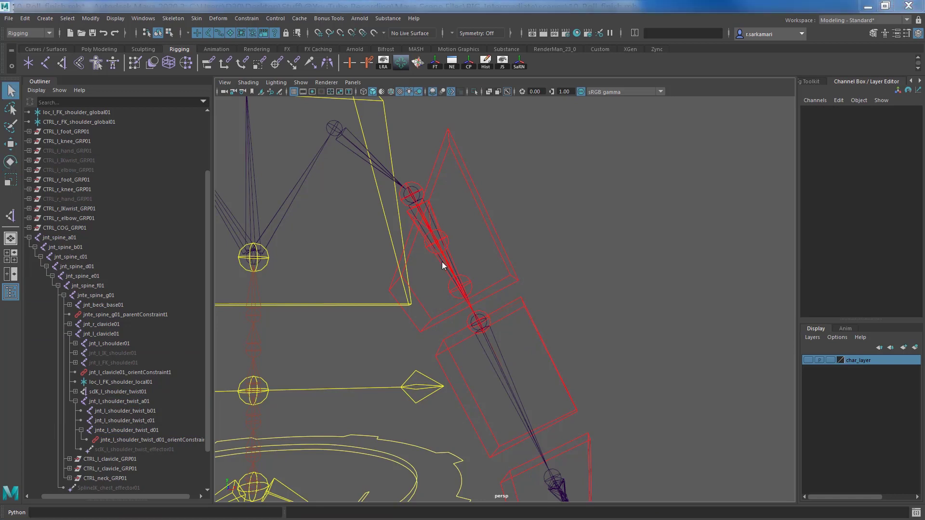
{"action": "left_click", "coordinate": [416, 183]}
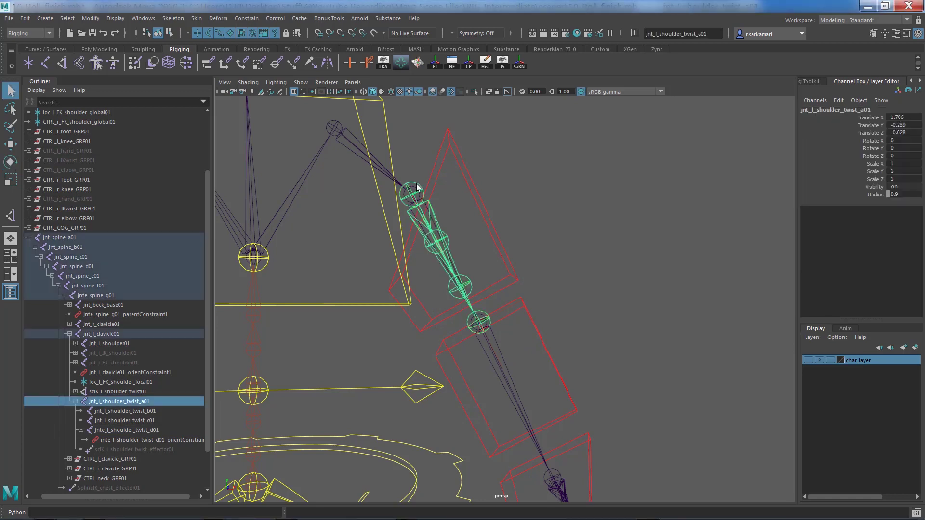
{"action": "left_click", "coordinate": [468, 322]}
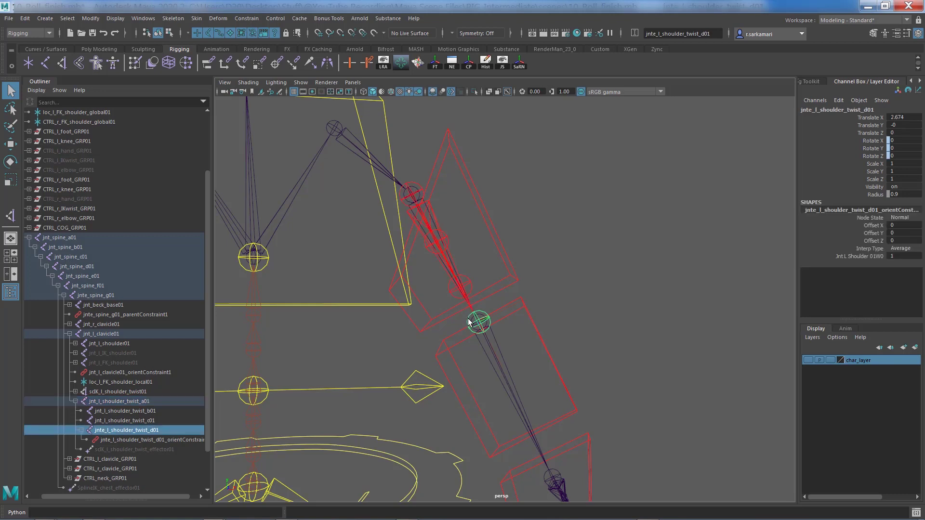
{"action": "left_click", "coordinate": [426, 247]}
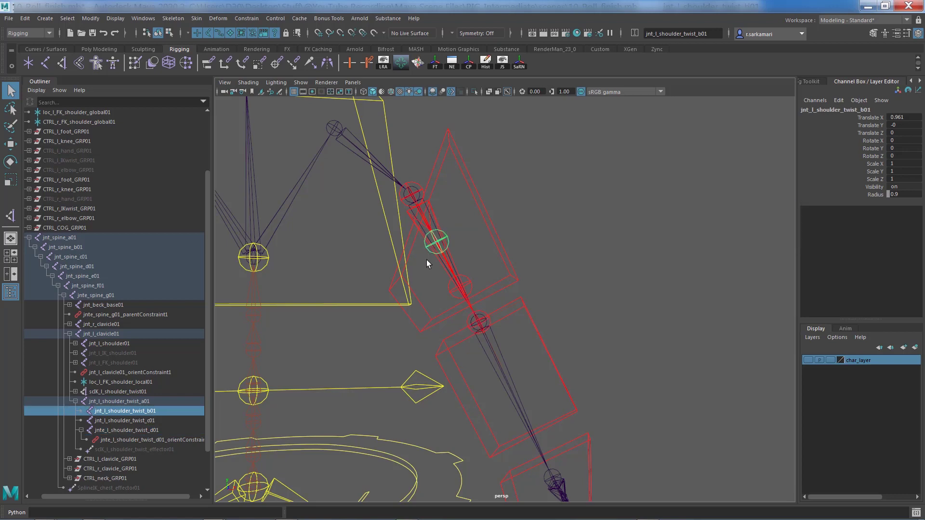
{"action": "left_click", "coordinate": [450, 293]}
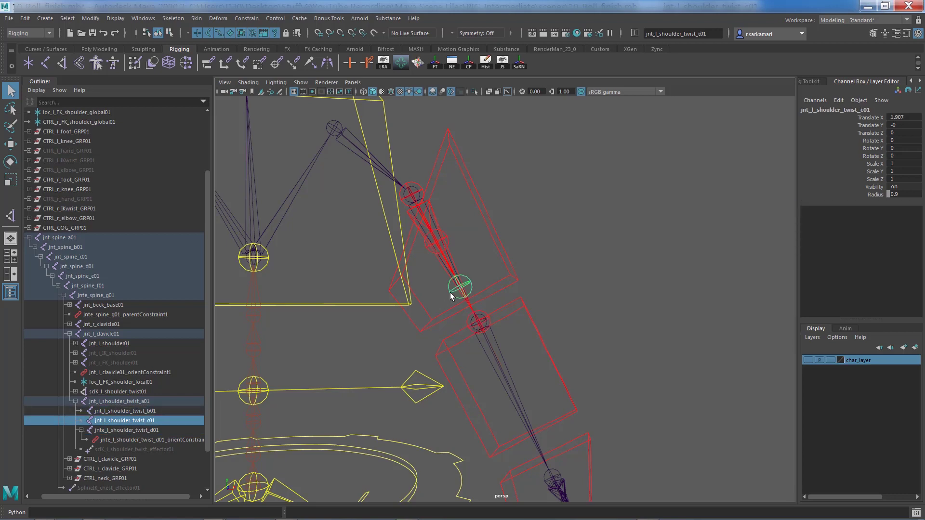
{"action": "left_click", "coordinate": [468, 321]}
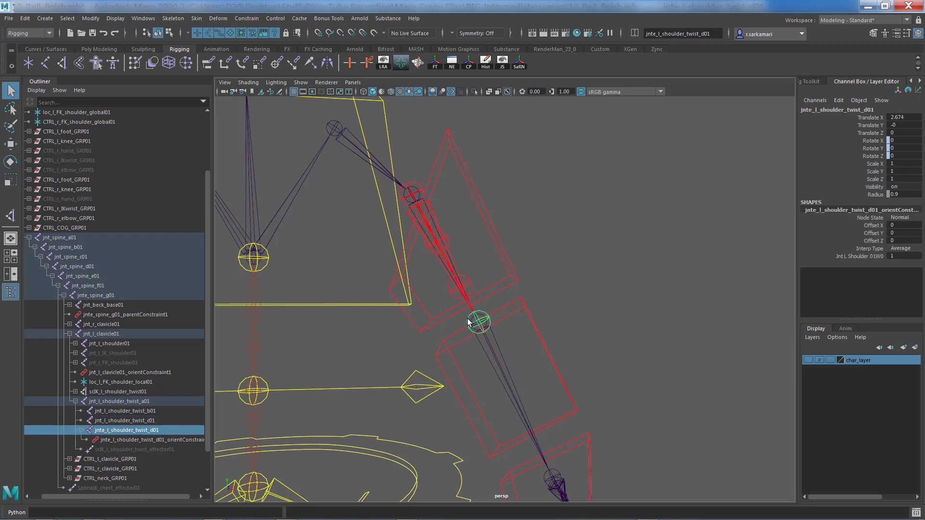
{"action": "left_click", "coordinate": [420, 184], "text": "shift"}
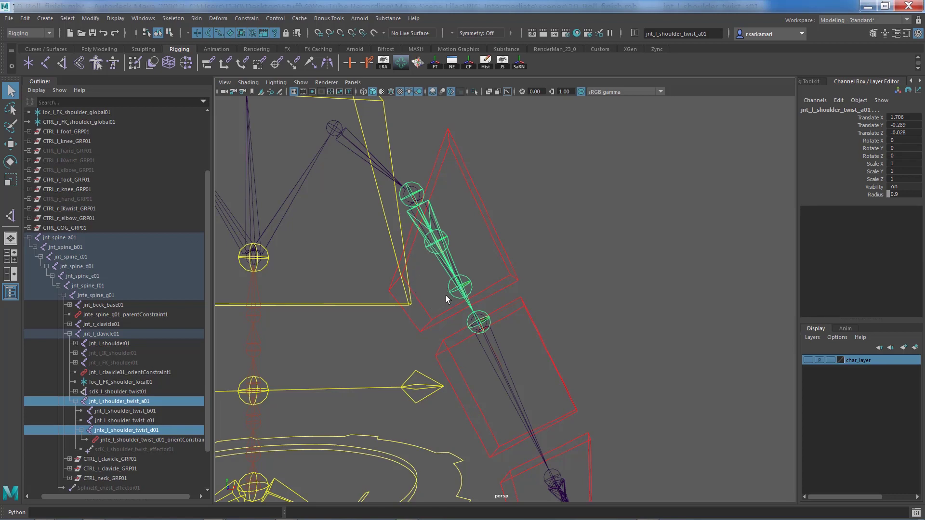
{"action": "left_click", "coordinate": [430, 250], "text": "shift"}
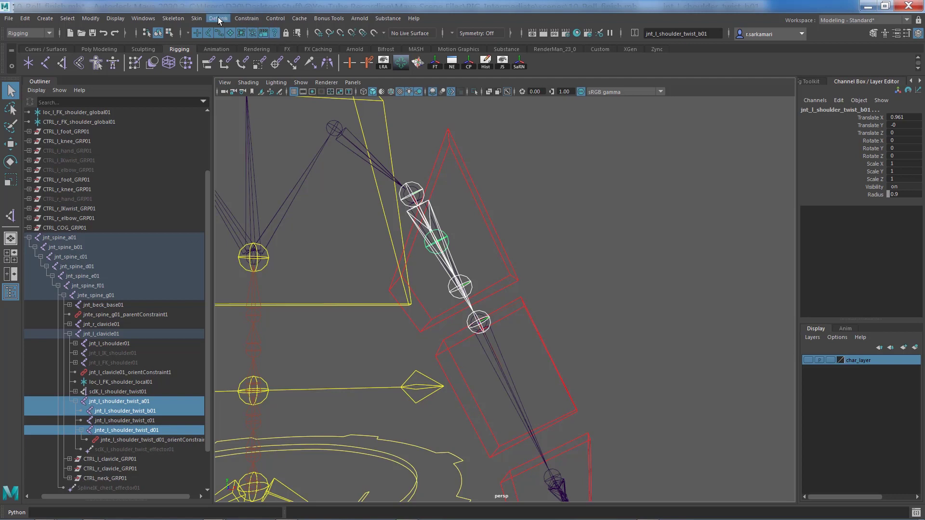
Point-constrain jnt_l_shoulder_twist_b01 to d01 and a01 with reset default settings
{"action": "left_click", "coordinate": [246, 18]}
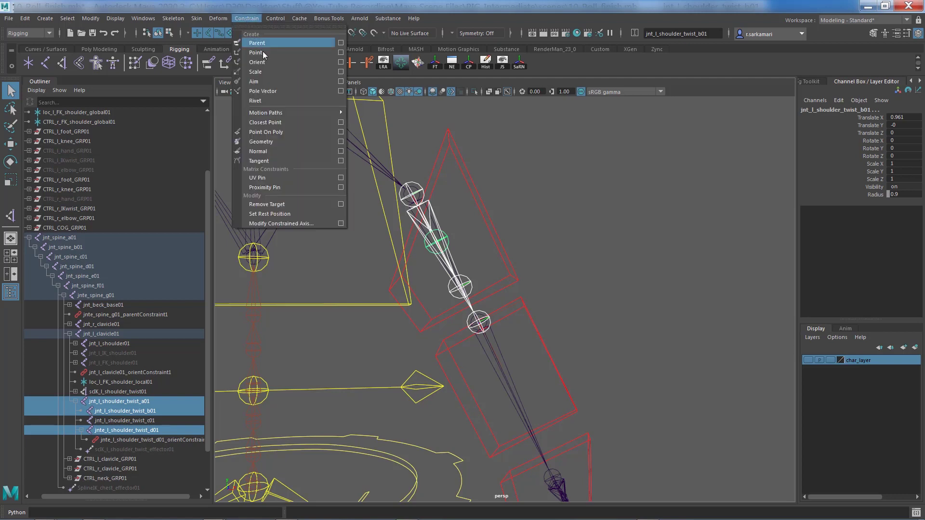
{"action": "left_click", "coordinate": [342, 52]}
{"action": "left_click", "coordinate": [80, 86]}
{"action": "left_click", "coordinate": [96, 98]}
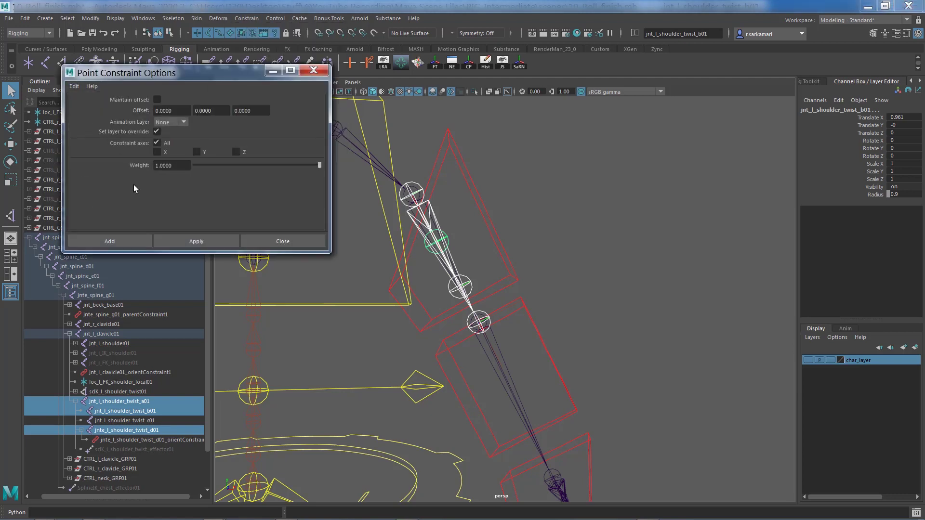
{"action": "left_click", "coordinate": [128, 242]}
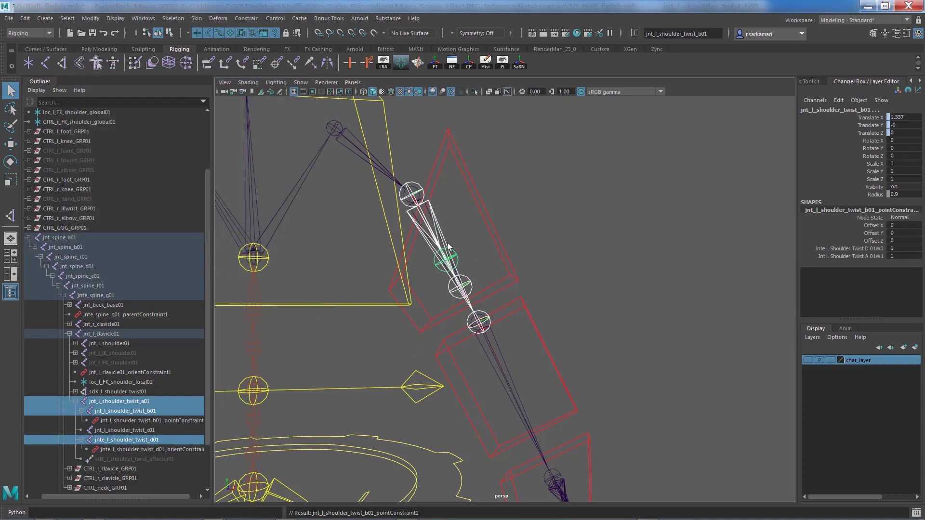
Orient-constrain b01 to the same joints and select its new pointConstraint node
{"action": "left_click", "coordinate": [242, 19]}
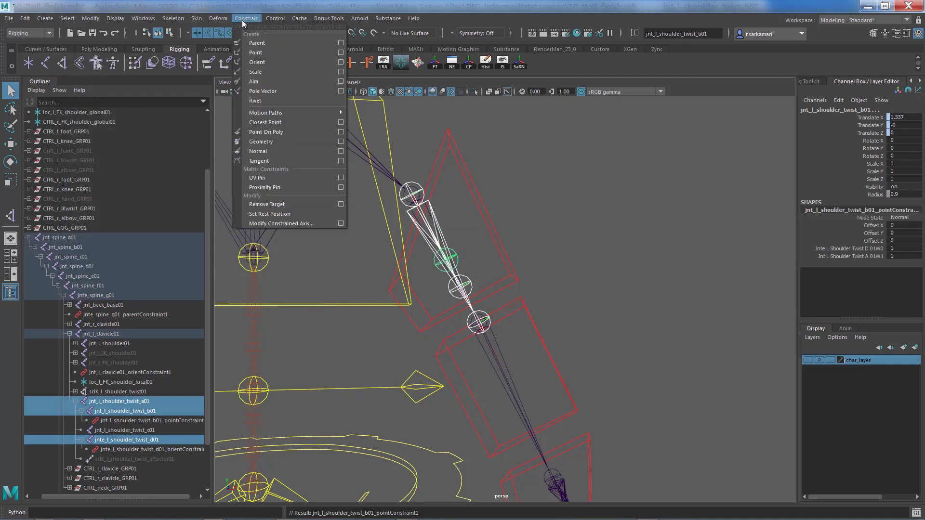
{"action": "left_click", "coordinate": [341, 62]}
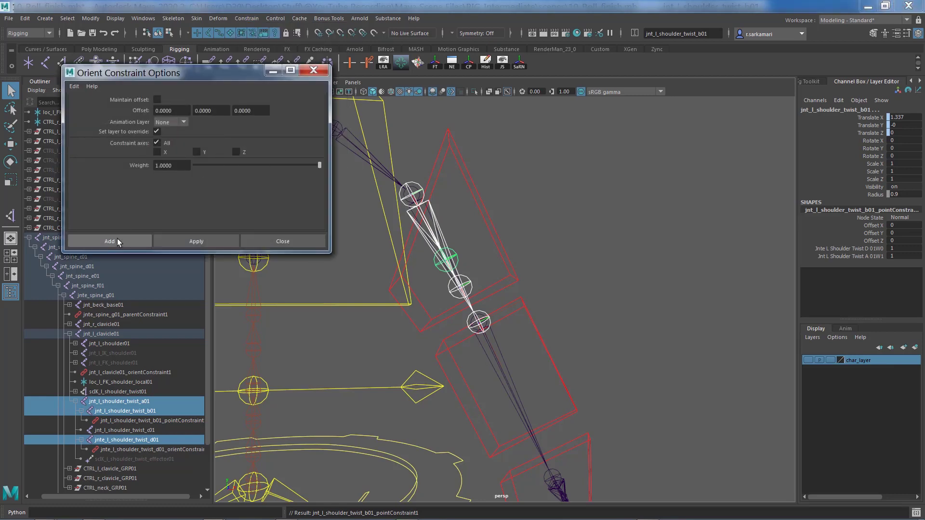
{"action": "left_click", "coordinate": [110, 242]}
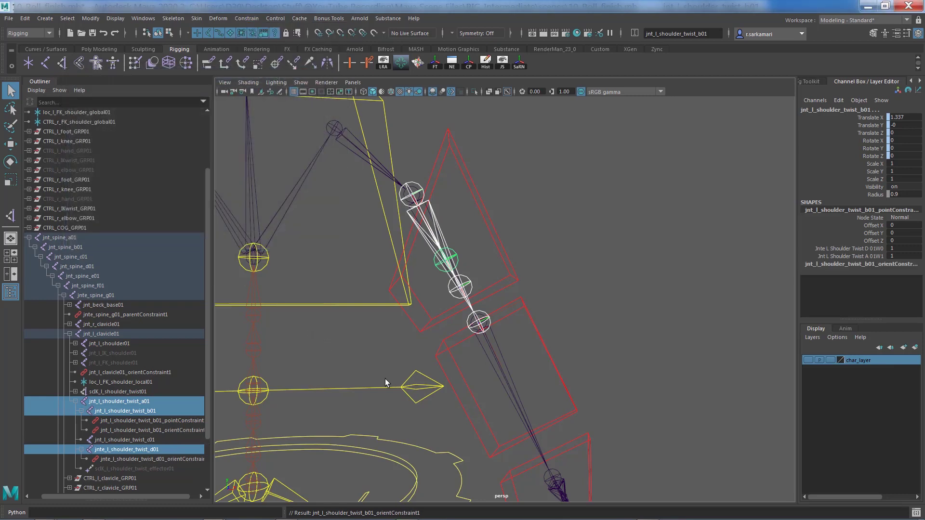
{"action": "left_click", "coordinate": [143, 420]}
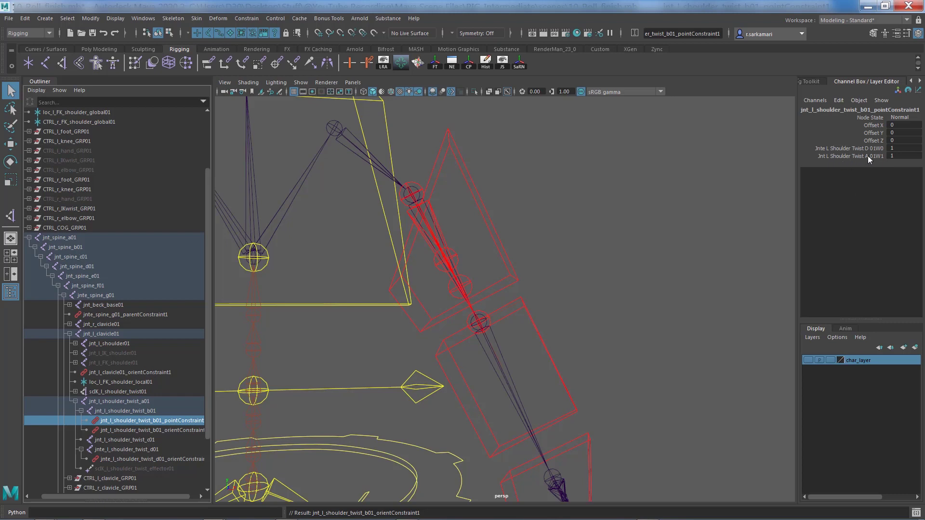
Set Jnt L Shoulder Twist A 01W1 to 2 on b01's pointConstraint and orientConstraint
{"action": "left_click", "coordinate": [892, 156]}
{"action": "type", "text": "2"}
{"action": "key", "text": "Return"}
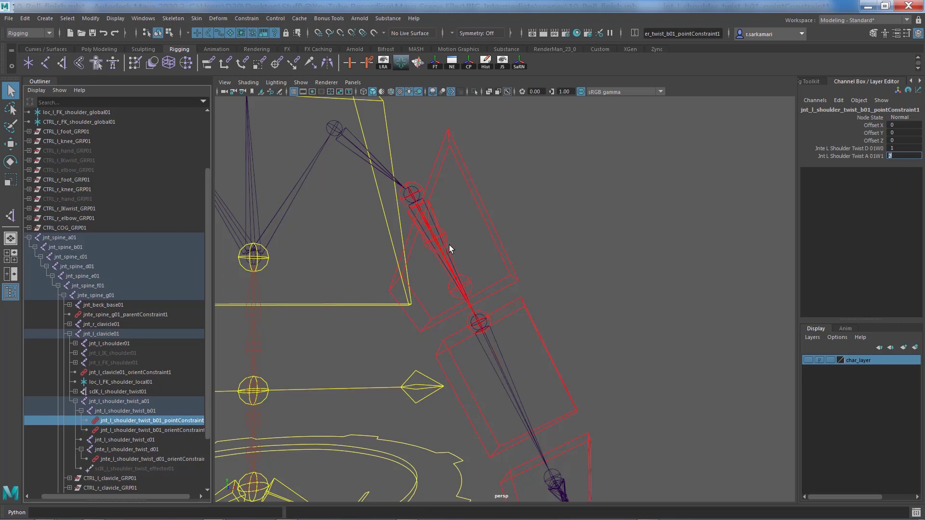
{"action": "left_click", "coordinate": [128, 429]}
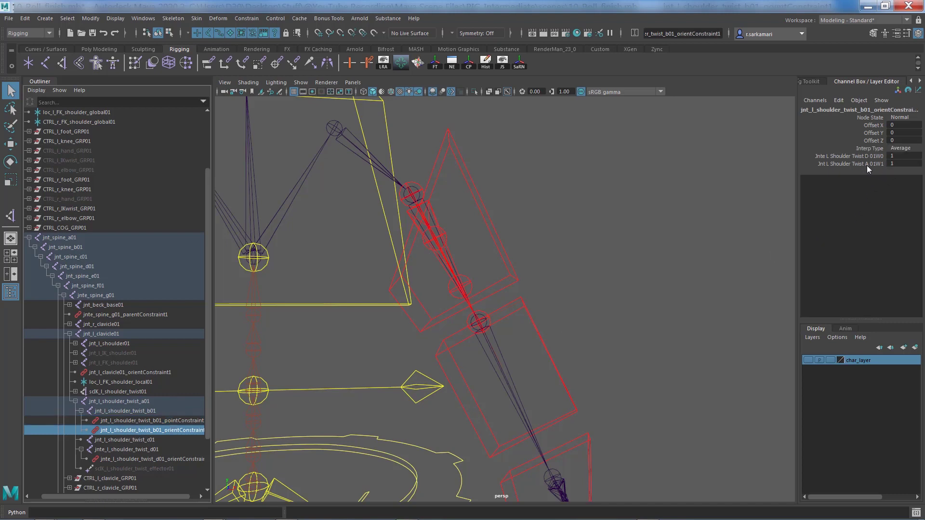
{"action": "double_click", "coordinate": [900, 163]}
{"action": "type", "text": "2"}
{"action": "left_click", "coordinate": [443, 234]}
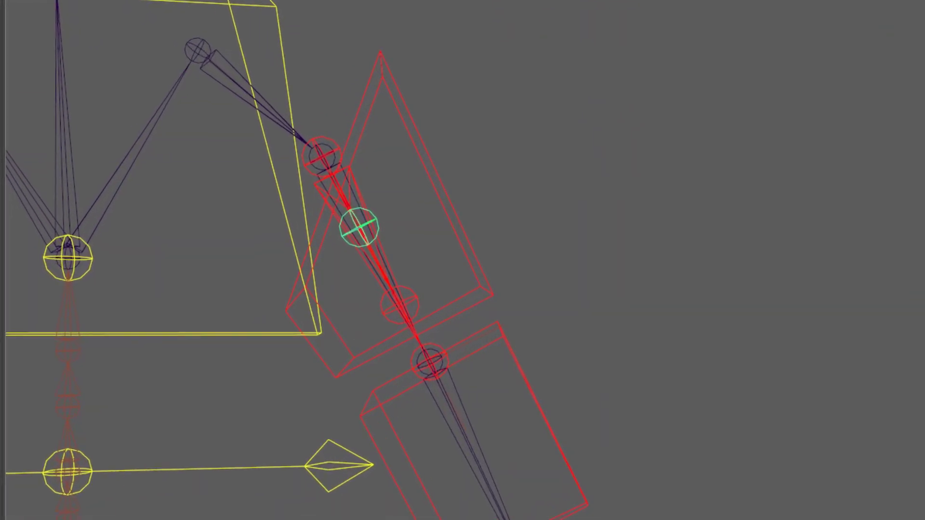
{"action": "left_click", "coordinate": [473, 236]}
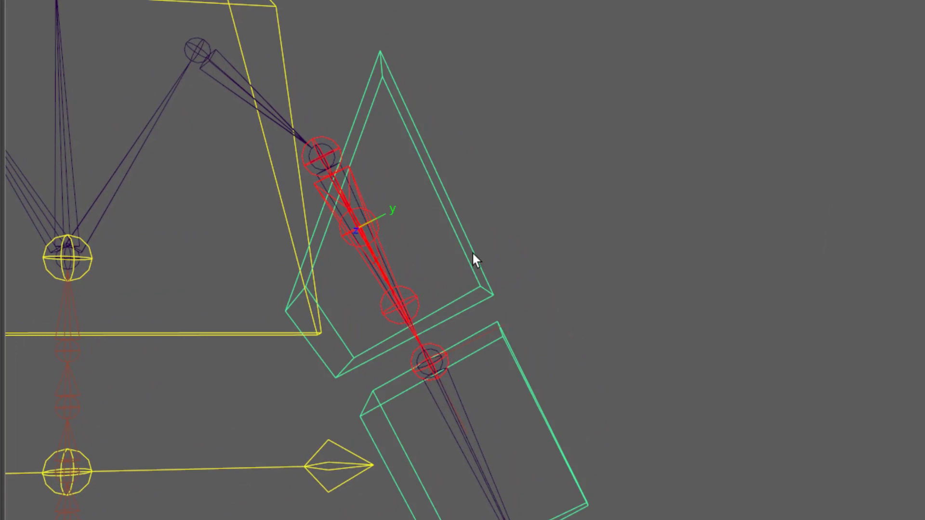
{"action": "key", "text": "e"}
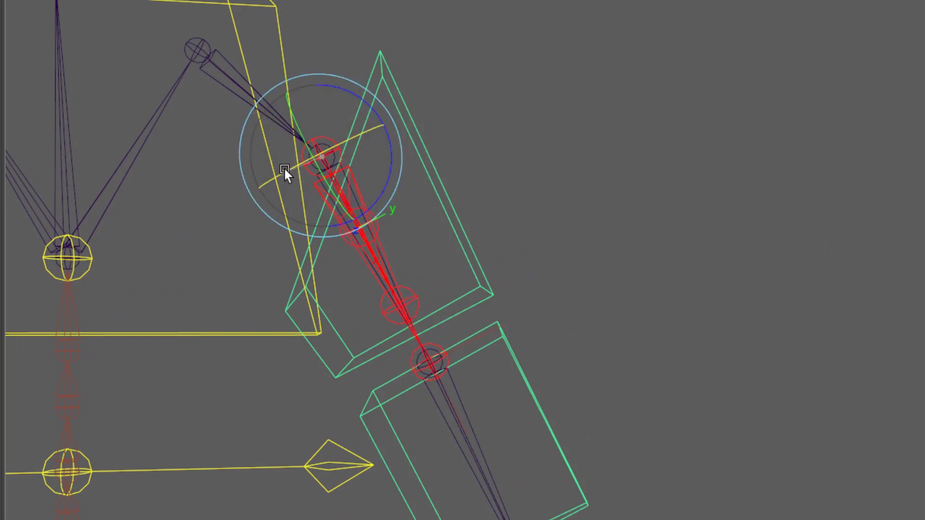
{"action": "left_click_drag", "start_coordinate": [287, 169], "coordinate": [355, 217]}
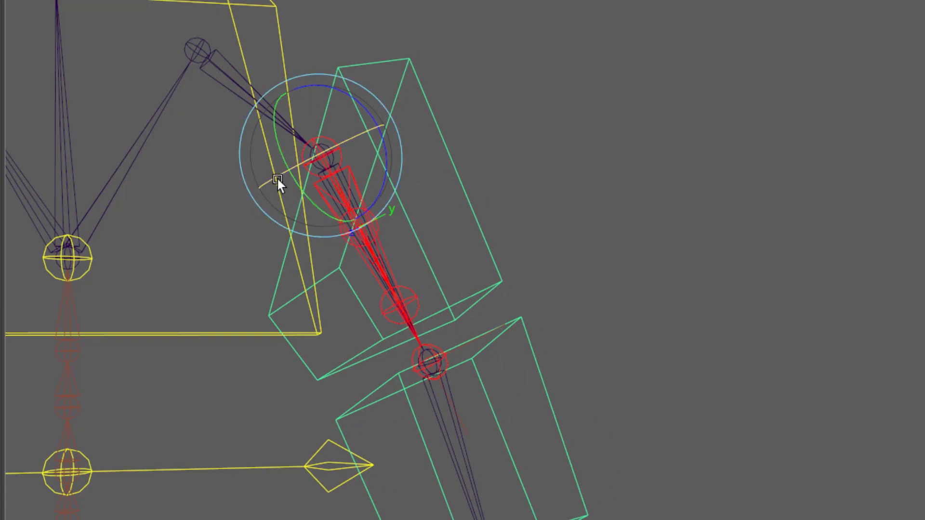
{"action": "left_click_drag", "start_coordinate": [277, 179], "coordinate": [351, 162]}
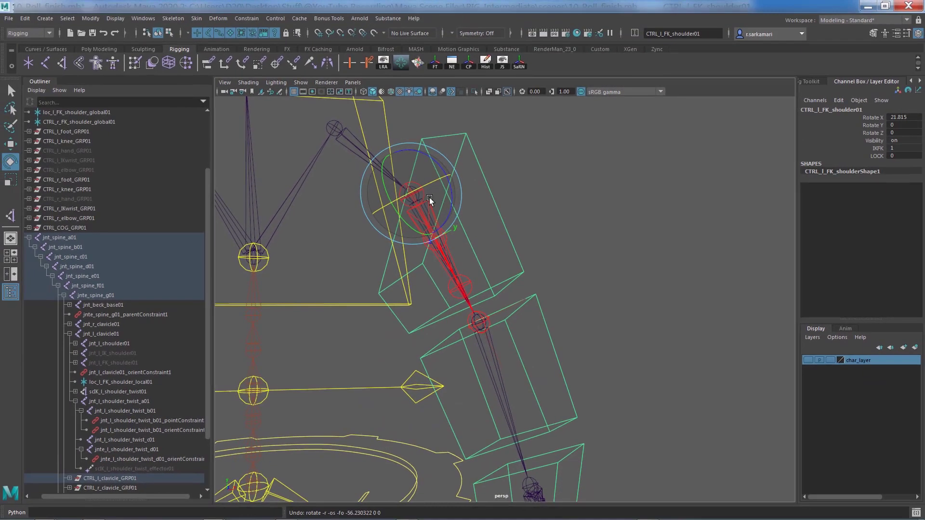
{"action": "key", "text": "ctrl+z"}
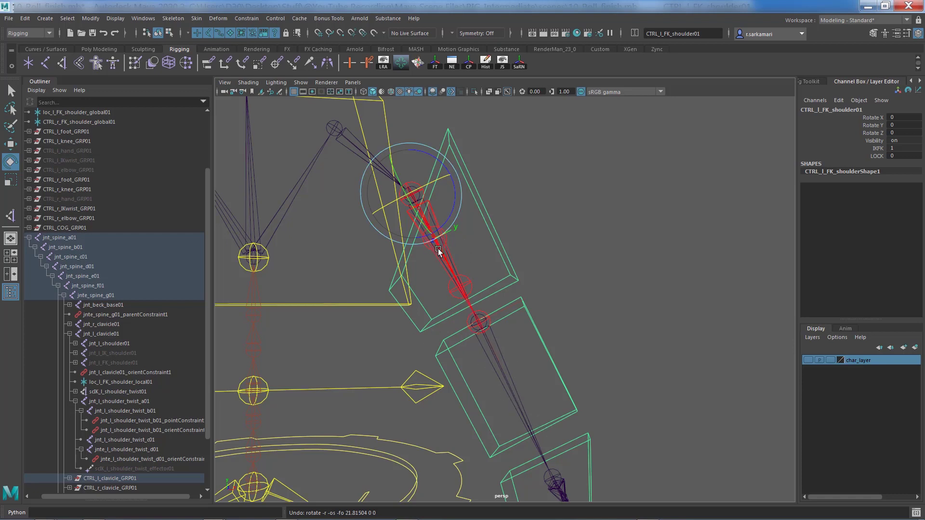
Hide b01's local rotation axes, then select d01, a01 and c01 in order
{"action": "left_click", "coordinate": [388, 345]}
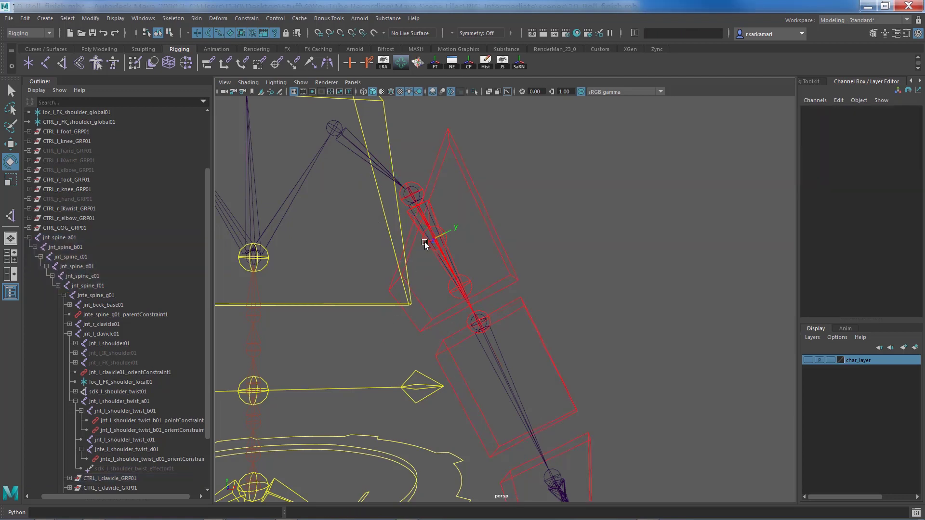
{"action": "left_click", "coordinate": [424, 242]}
{"action": "left_click", "coordinate": [382, 62]}
{"action": "left_click", "coordinate": [498, 289]}
{"action": "left_click", "coordinate": [483, 311]}
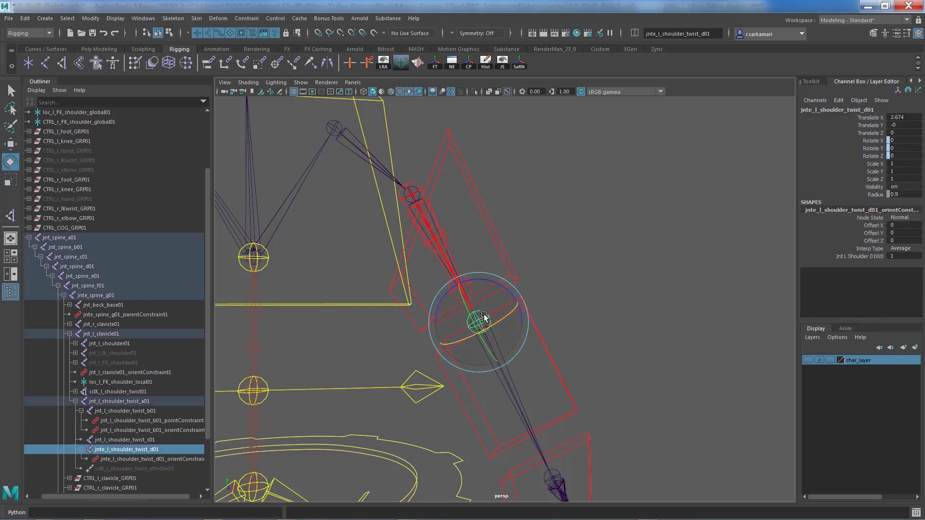
{"action": "key", "text": "q"}
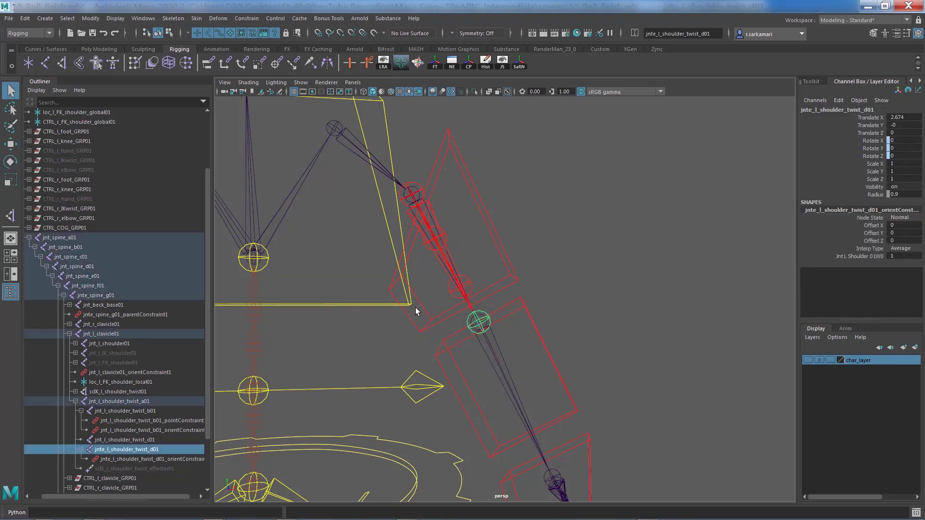
{"action": "left_click", "coordinate": [413, 180], "text": "shift"}
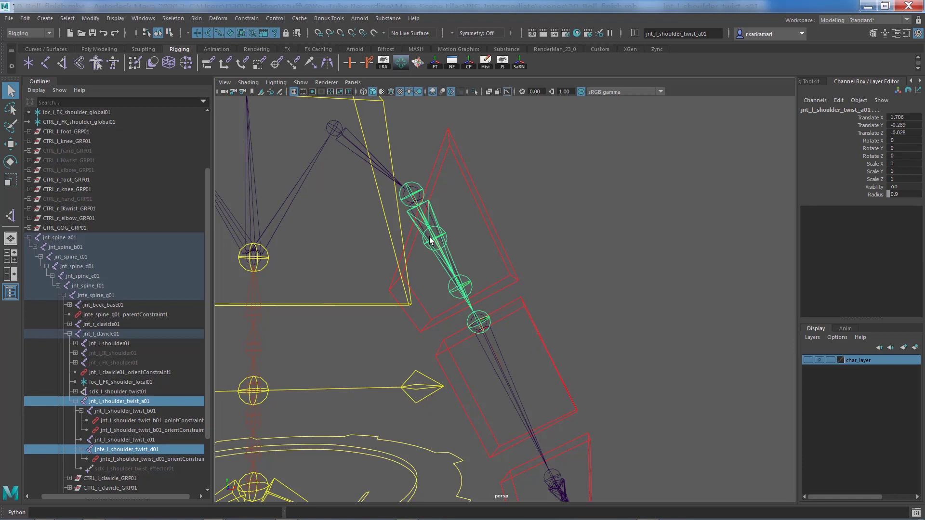
{"action": "left_click", "coordinate": [452, 295], "text": "shift"}
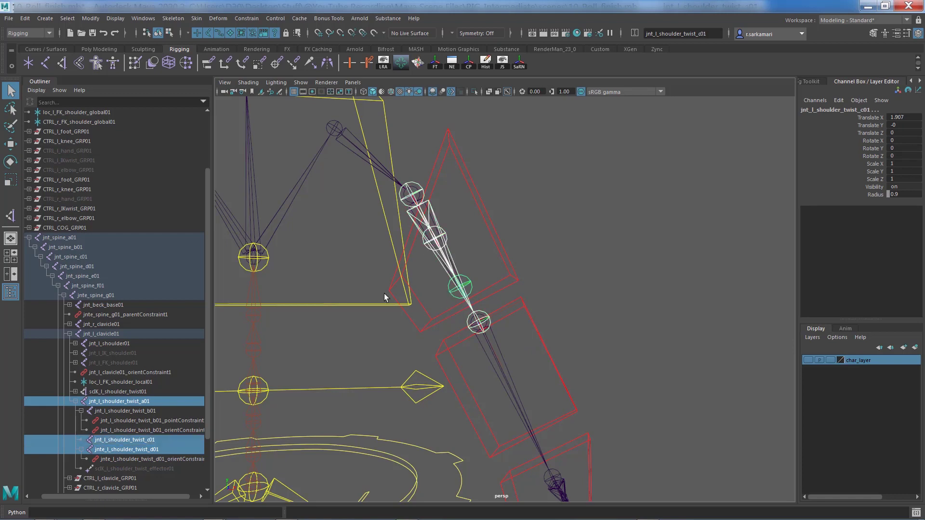
Point- and orient-constrain jnt_l_shoulder_twist_c01 between d01 and a01
{"action": "left_click", "coordinate": [250, 19]}
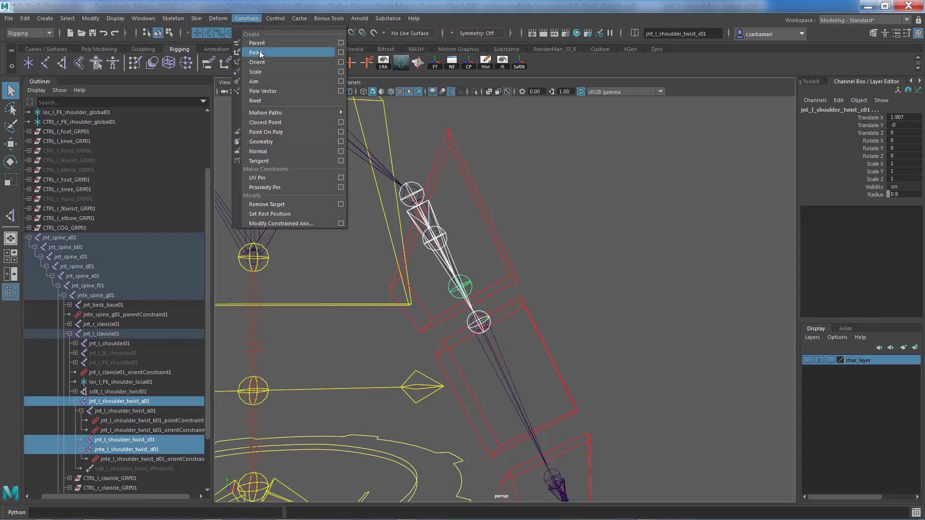
{"action": "left_click", "coordinate": [258, 50]}
{"action": "left_click", "coordinate": [253, 19]}
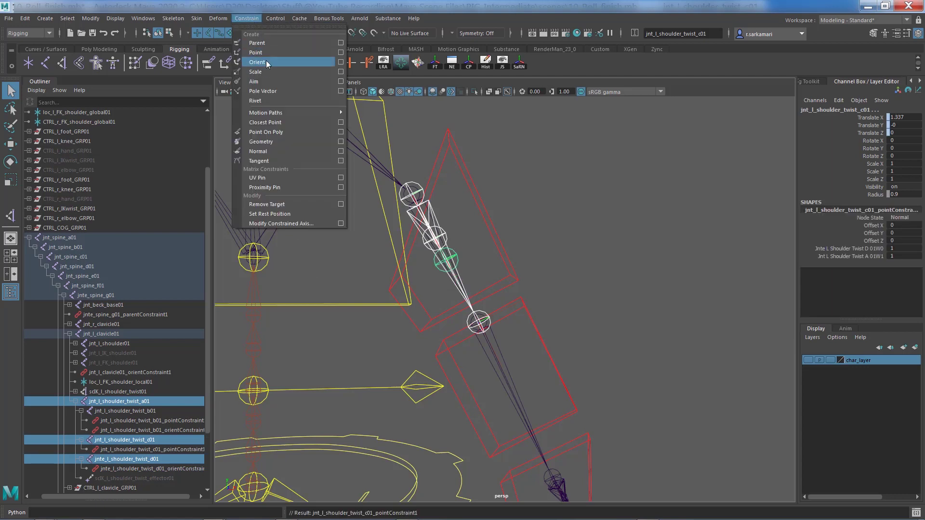
{"action": "left_click", "coordinate": [257, 62]}
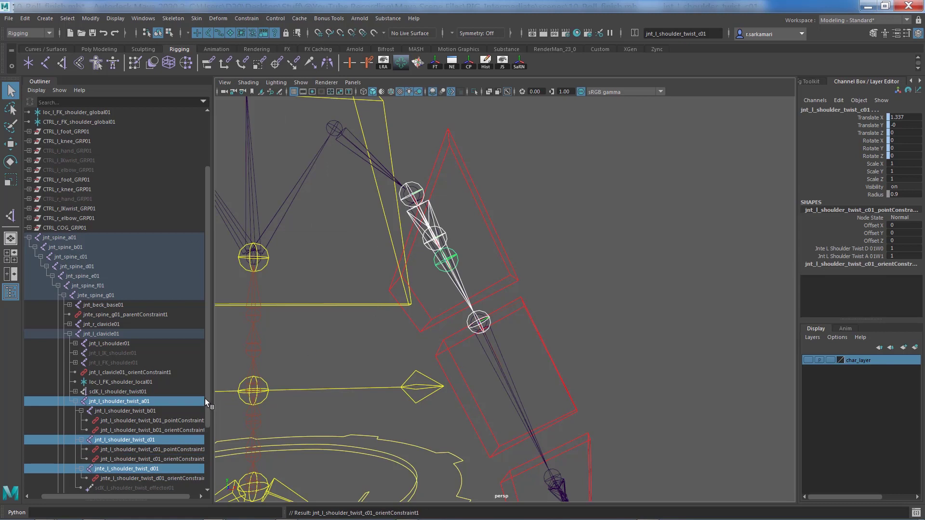
{"action": "scroll", "coordinate": [207, 415], "scroll_direction": "down", "scroll_amount": 3}
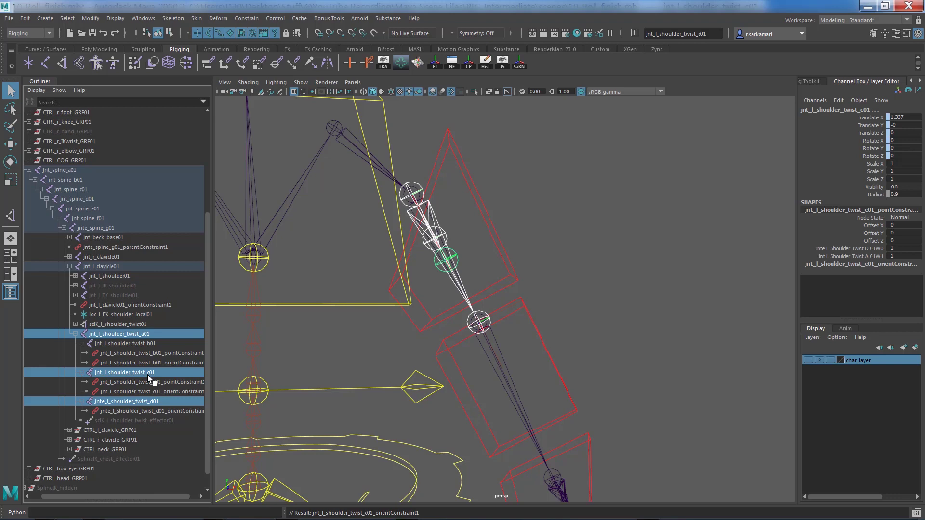
Browse c01's constraint nodes and inspect the point constraint's twist D weight
{"action": "left_click", "coordinate": [143, 382]}
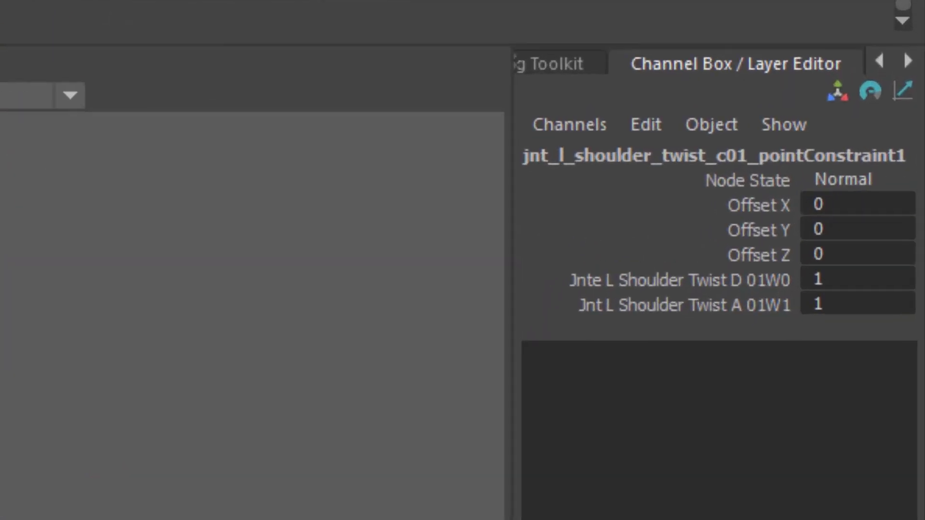
{"action": "left_click", "coordinate": [145, 392]}
{"action": "left_click", "coordinate": [144, 382]}
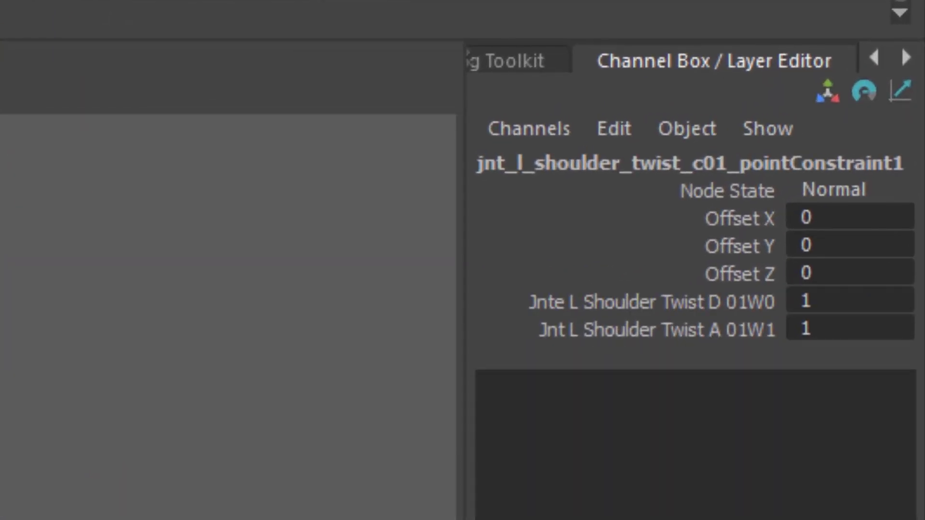
{"action": "key", "text": "Down"}
{"action": "key", "text": "Up"}
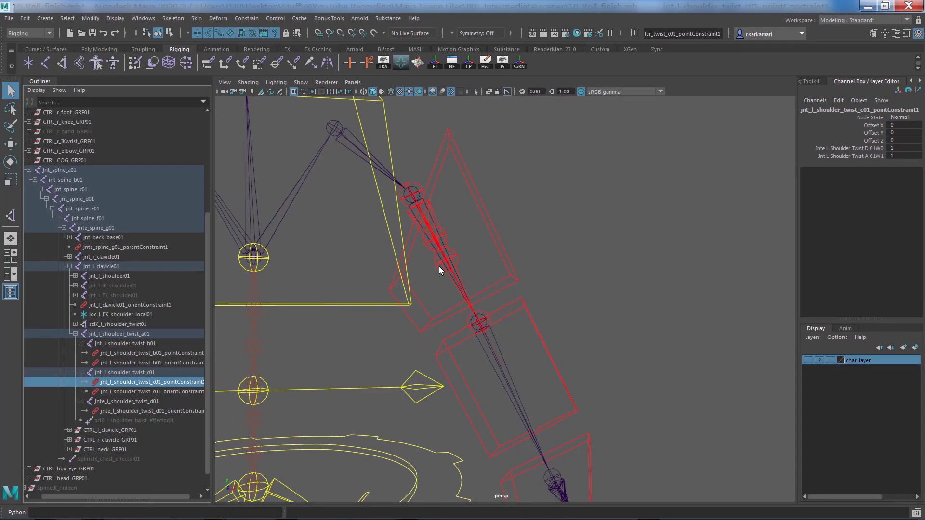
{"action": "left_click", "coordinate": [440, 268]}
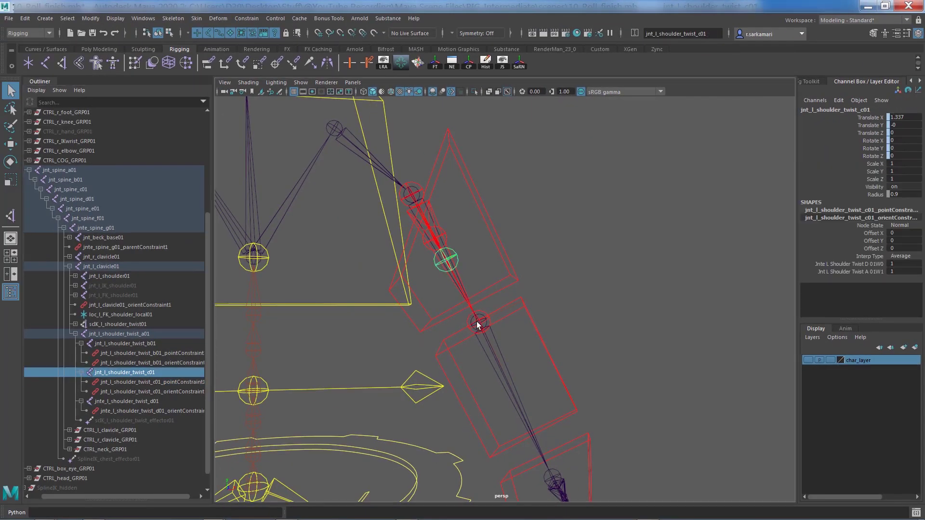
{"action": "left_click", "coordinate": [171, 383]}
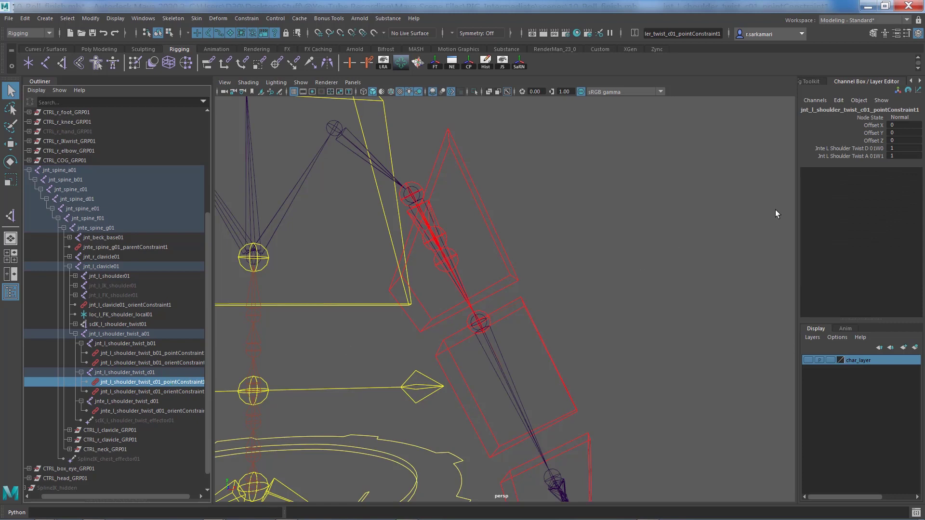
{"action": "left_click", "coordinate": [900, 149]}
Set Jnte L Shoulder Twist D 01W0 to 2 on c01's orientConstraint
{"action": "left_click", "coordinate": [182, 392]}
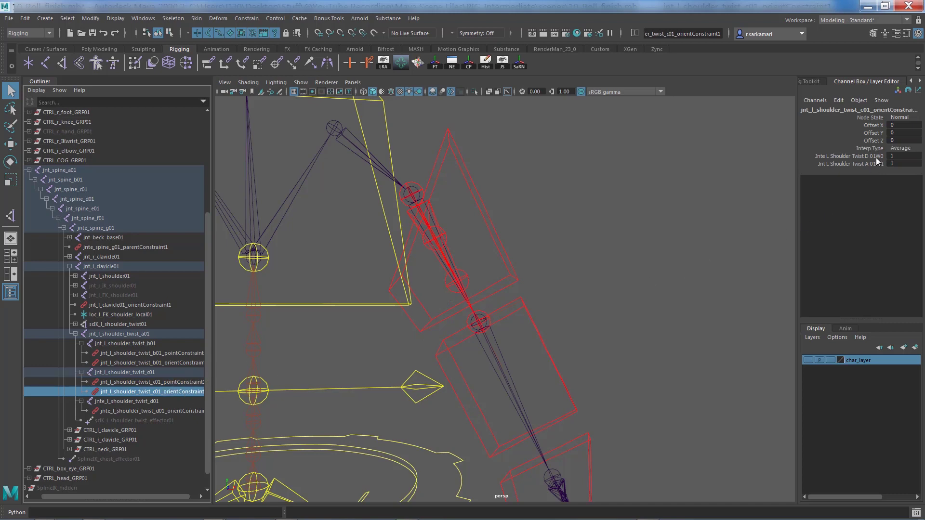
{"action": "double_click", "coordinate": [908, 156]}
{"action": "type", "text": "2"}
{"action": "left_click", "coordinate": [446, 285]}
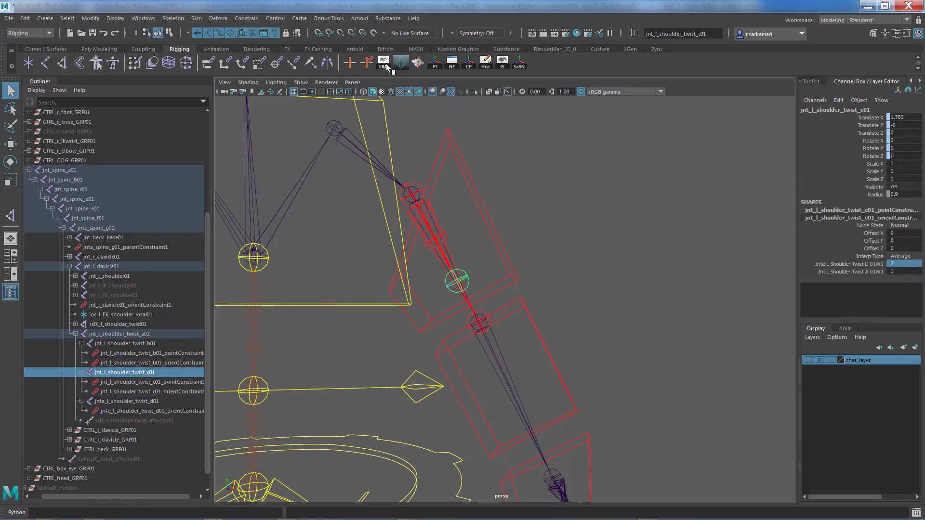
{"action": "left_click", "coordinate": [533, 250]}
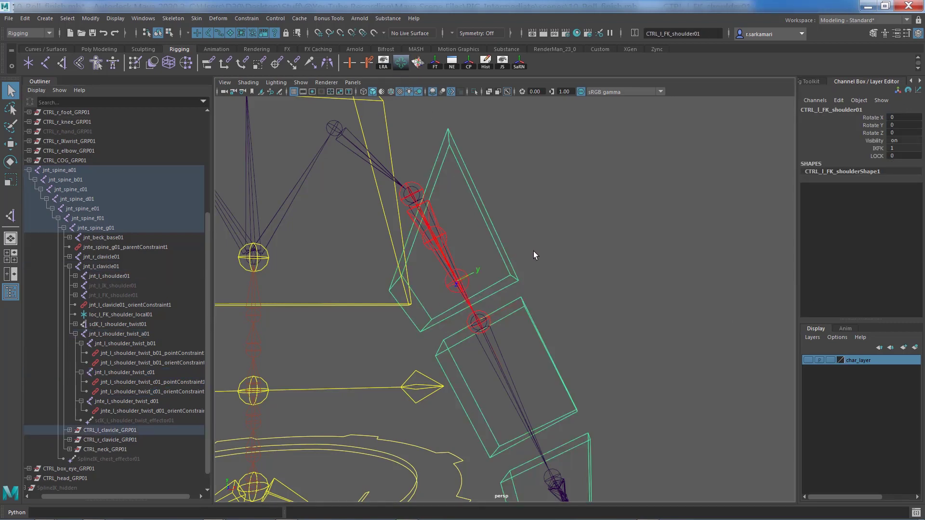
{"action": "key", "text": "e"}
{"action": "left_click_drag", "start_coordinate": [386, 207], "coordinate": [538, 297]}
{"action": "left_click", "coordinate": [620, 292]}
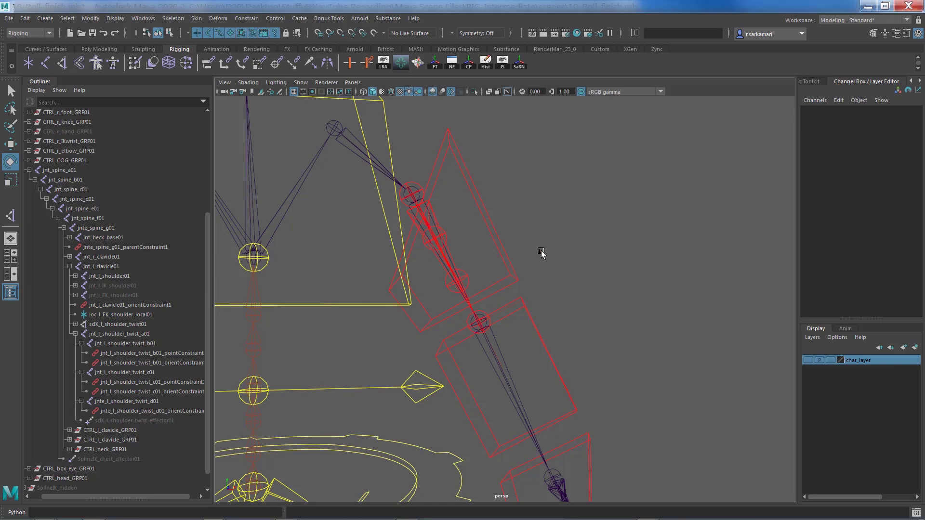
Create a polygon cube and frame it at ground level in the view
{"action": "scroll", "coordinate": [407, 248], "scroll_direction": "down", "scroll_amount": 10}
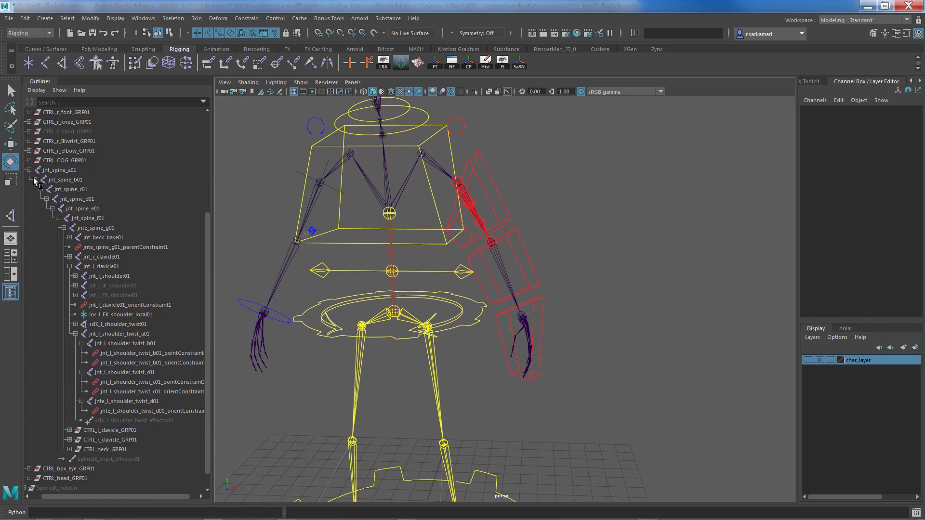
{"action": "scroll", "coordinate": [89, 399], "scroll_direction": "down", "scroll_amount": 2}
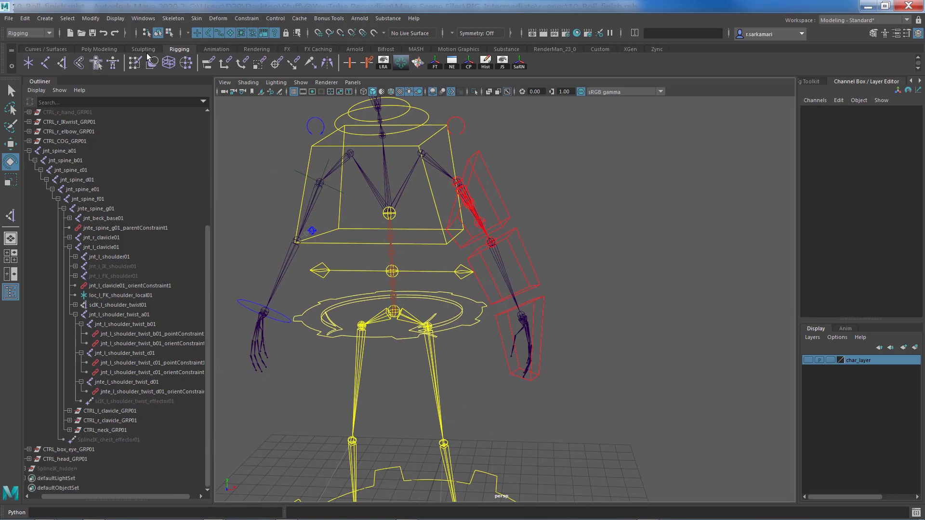
{"action": "left_click_drag", "start_coordinate": [71, 496], "coordinate": [59, 496]}
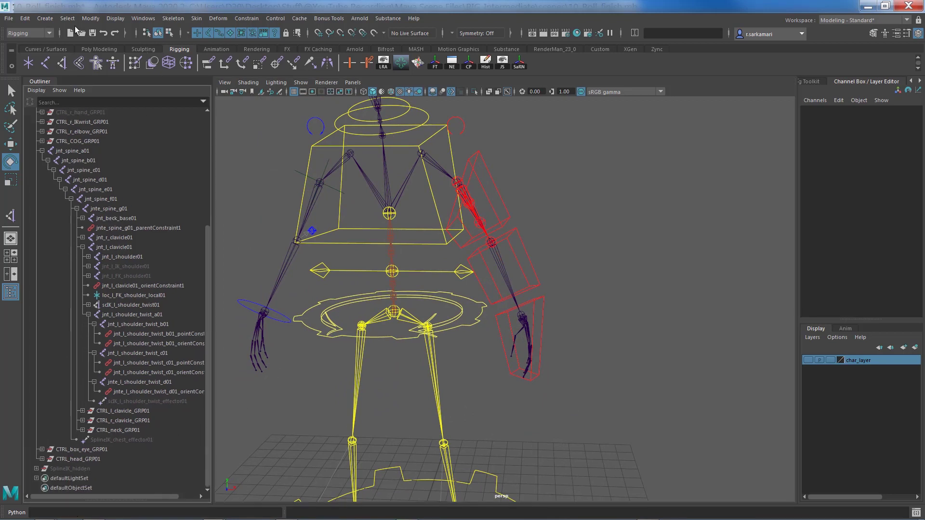
{"action": "left_click", "coordinate": [45, 19]}
{"action": "mouse_move", "coordinate": [63, 52]}
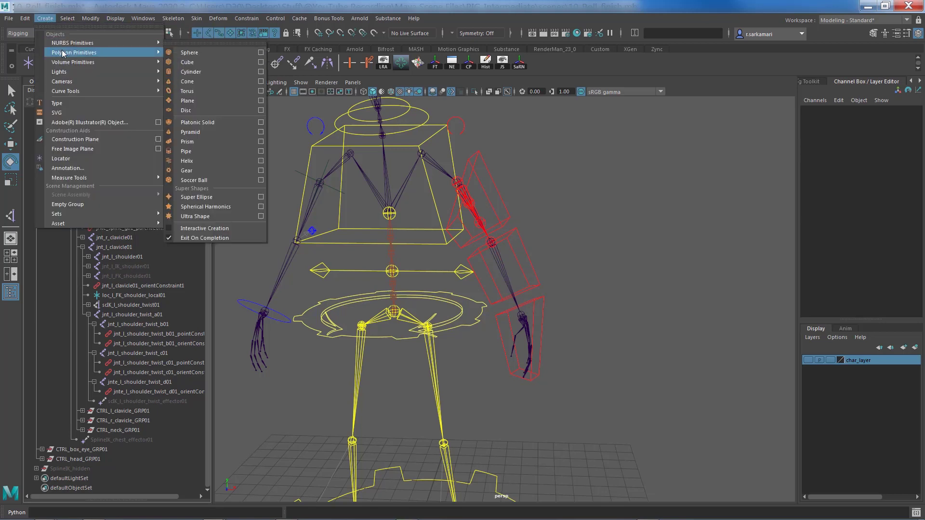
{"action": "left_click", "coordinate": [189, 63]}
{"action": "middle_click_drag", "start_coordinate": [330, 423], "coordinate": [359, 368], "text": "alt"}
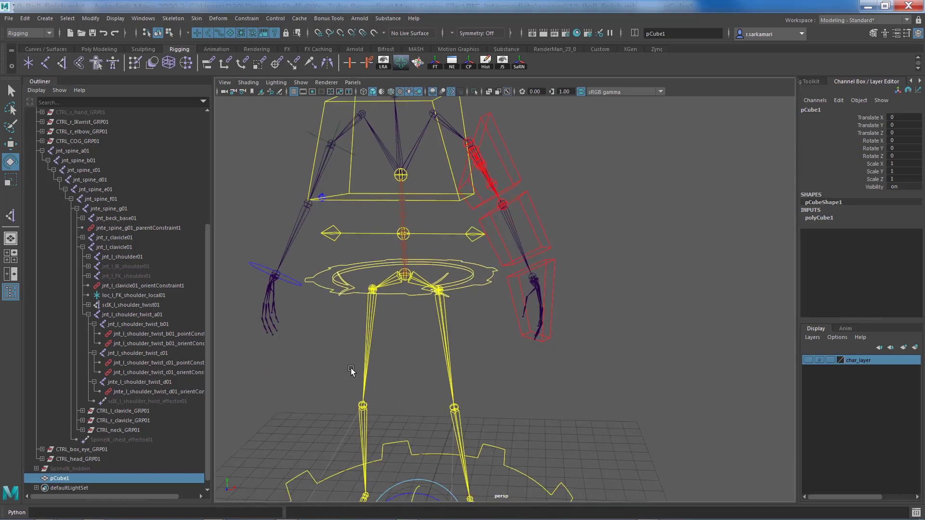
{"action": "mouse_move", "coordinate": [360, 369]}
{"action": "left_mouse_down", "text": "alt"}
{"action": "mouse_move", "coordinate": [313, 371]}
{"action": "mouse_move", "coordinate": [335, 358]}
{"action": "mouse_move", "coordinate": [361, 386]}
{"action": "left_mouse_up", "text": "alt"}
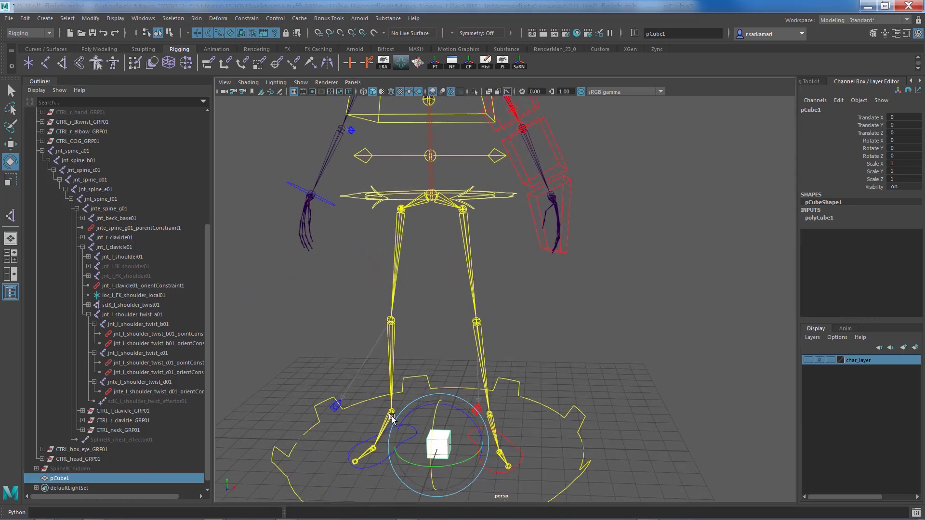
Scale the cube to 0.538 and duplicate it into pCube2 through pCube5
{"action": "key", "text": "r"}
{"action": "left_click_drag", "start_coordinate": [438, 444], "coordinate": [431, 449]}
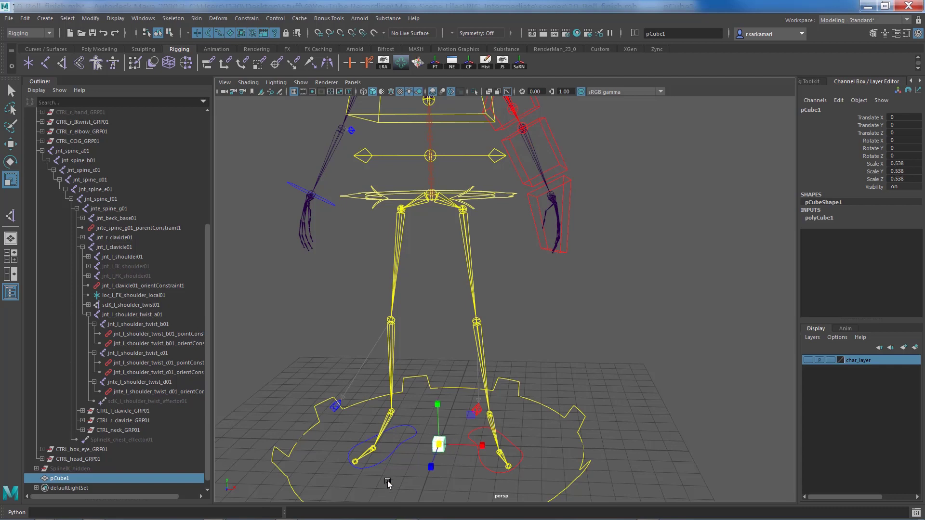
{"action": "key", "text": "ctrl+d"}
{"action": "key", "text": "ctrl+d"}
{"action": "key", "text": "ctrl+d"}
{"action": "key", "text": "ctrl+d"}
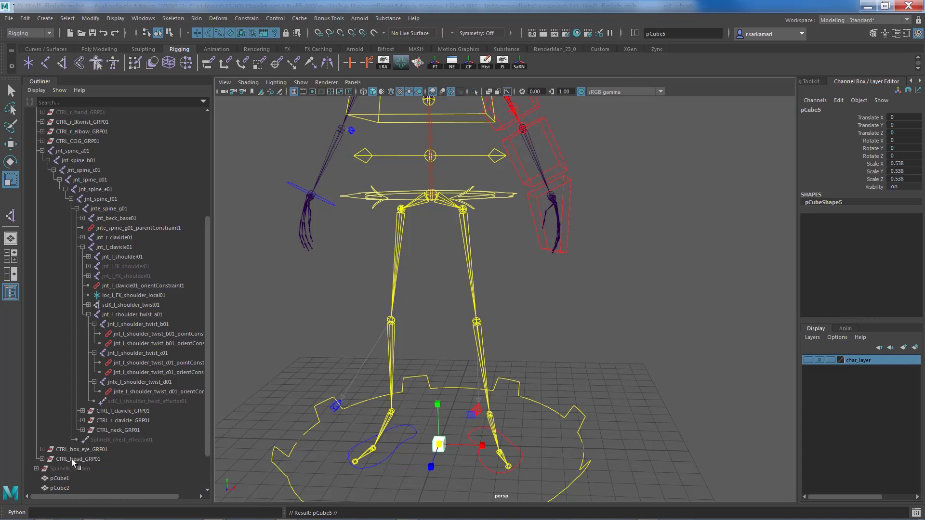
{"action": "left_click_drag", "start_coordinate": [206, 432], "coordinate": [207, 456]}
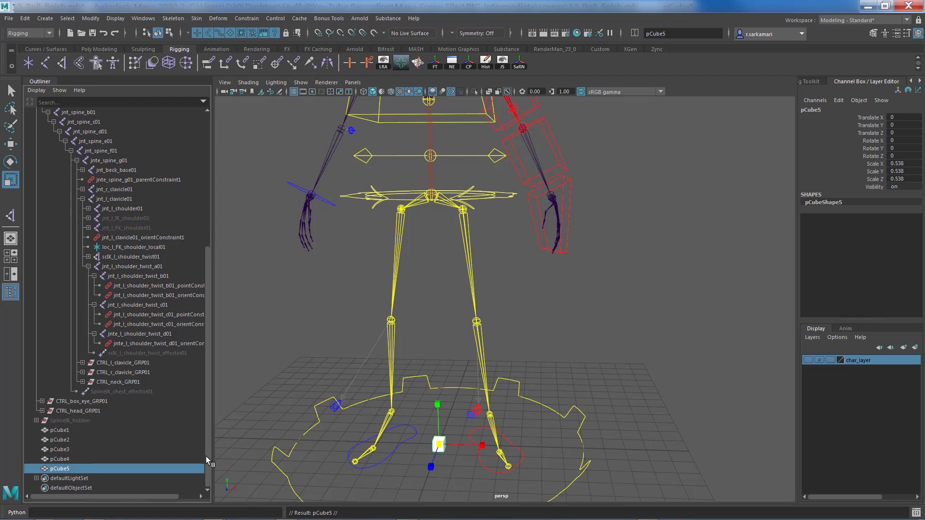
{"action": "left_click", "coordinate": [54, 430]}
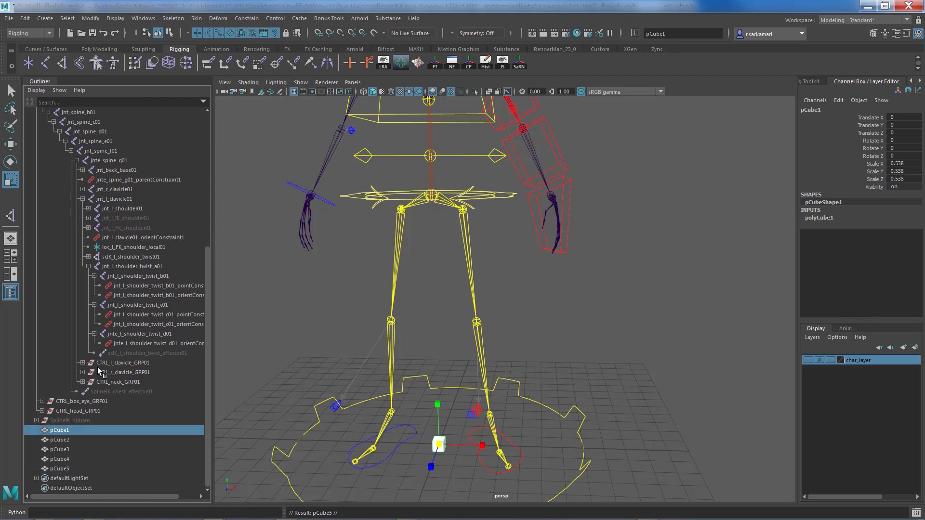
Parent pCube1–pCube4 under shoulder twist joints a01, b01, c01 and d01 respectively
{"action": "left_click", "coordinate": [111, 265], "text": "ctrl"}
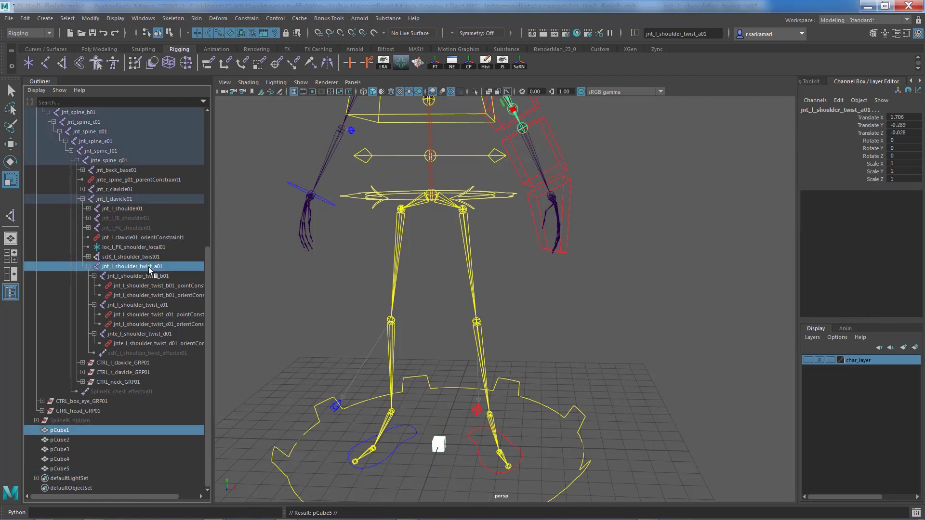
{"action": "key", "text": "p"}
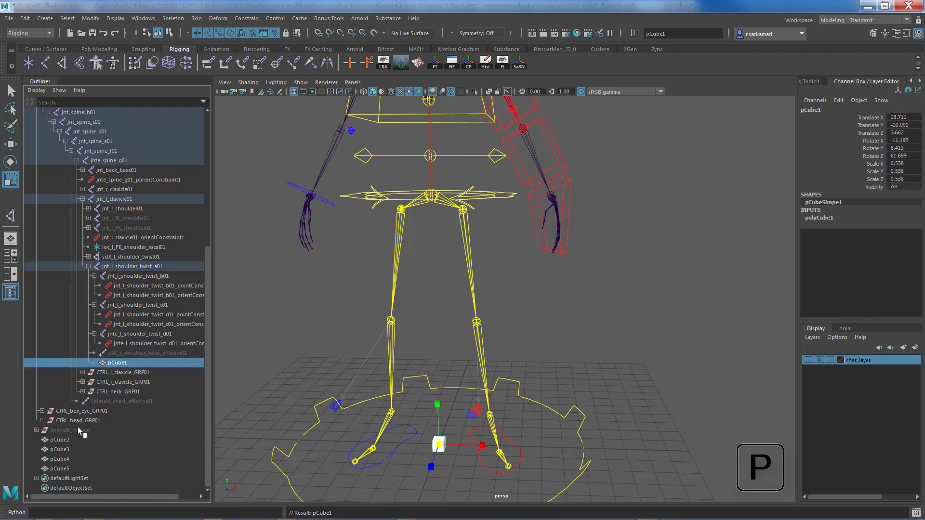
{"action": "left_click", "coordinate": [68, 439]}
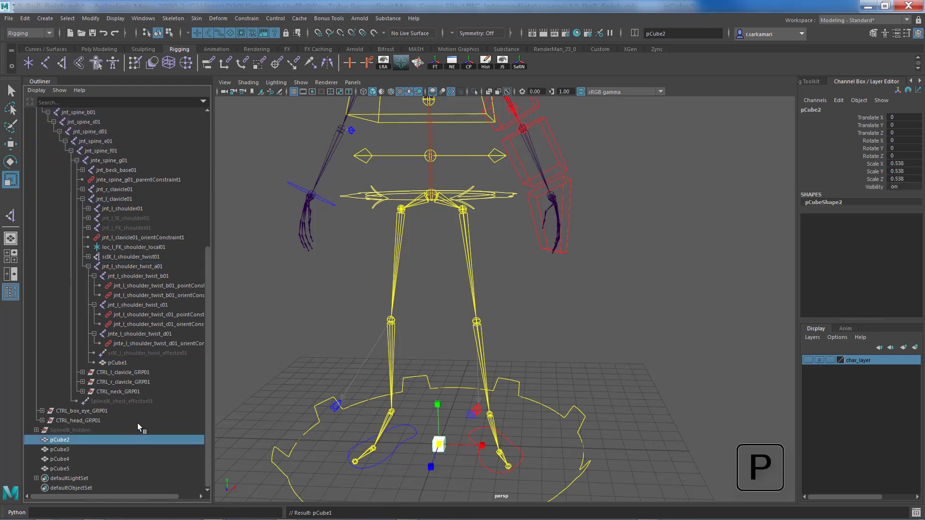
{"action": "left_click", "coordinate": [135, 275], "text": "ctrl"}
{"action": "key", "text": "p"}
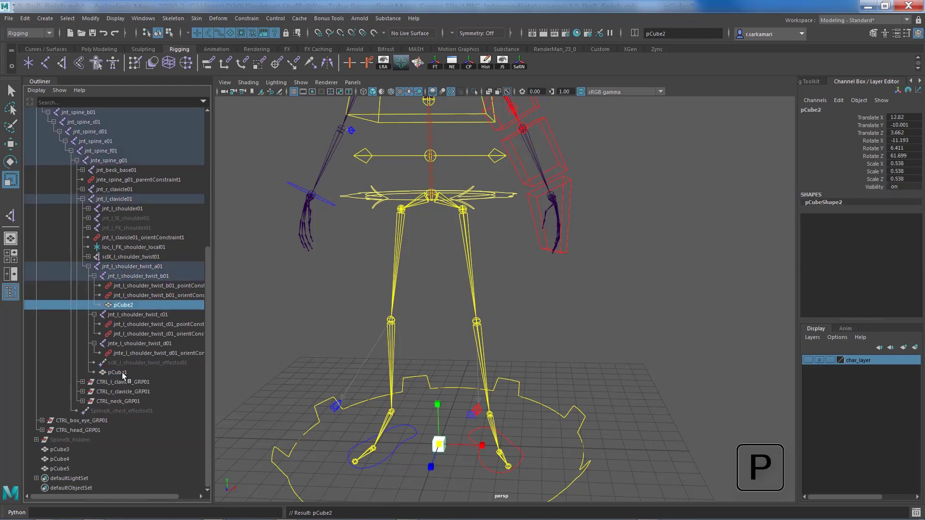
{"action": "left_click", "coordinate": [63, 450]}
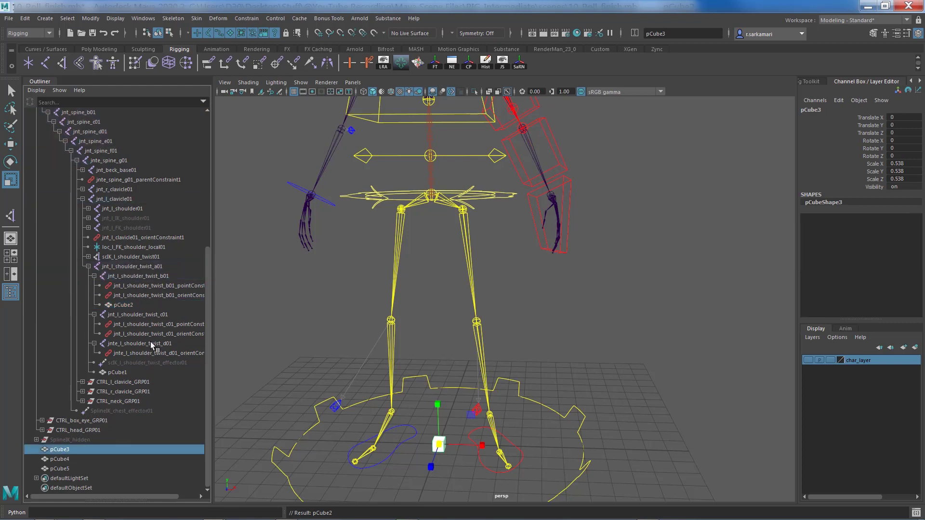
{"action": "left_click", "coordinate": [146, 314], "text": "ctrl"}
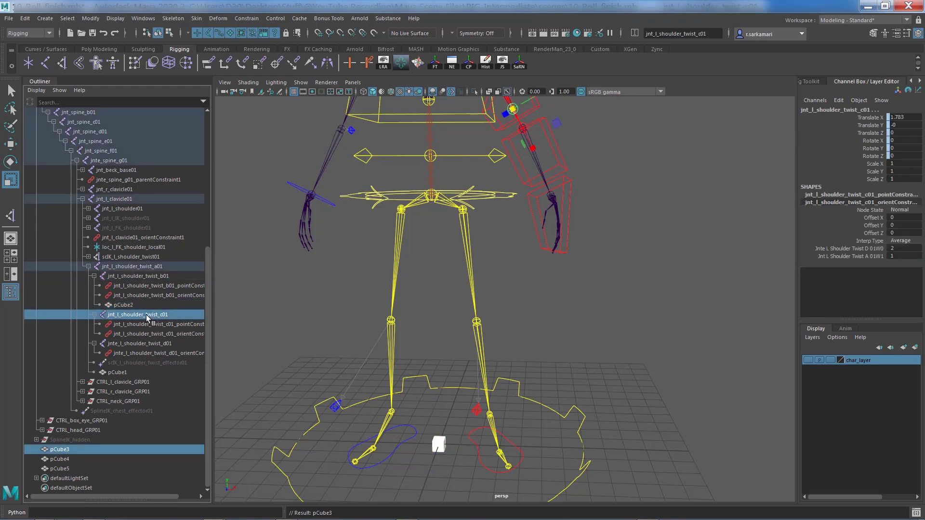
{"action": "key", "text": "p"}
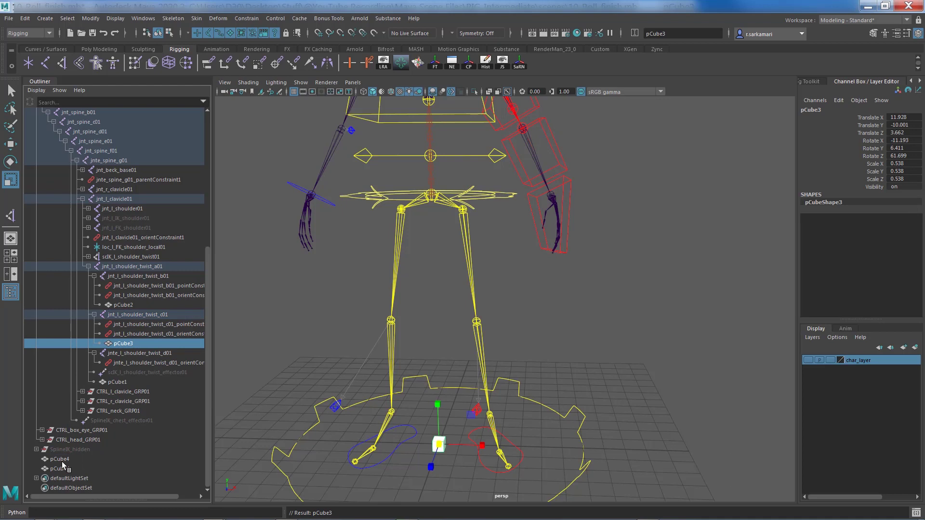
{"action": "left_click", "coordinate": [62, 460]}
{"action": "left_click", "coordinate": [138, 354], "text": "ctrl"}
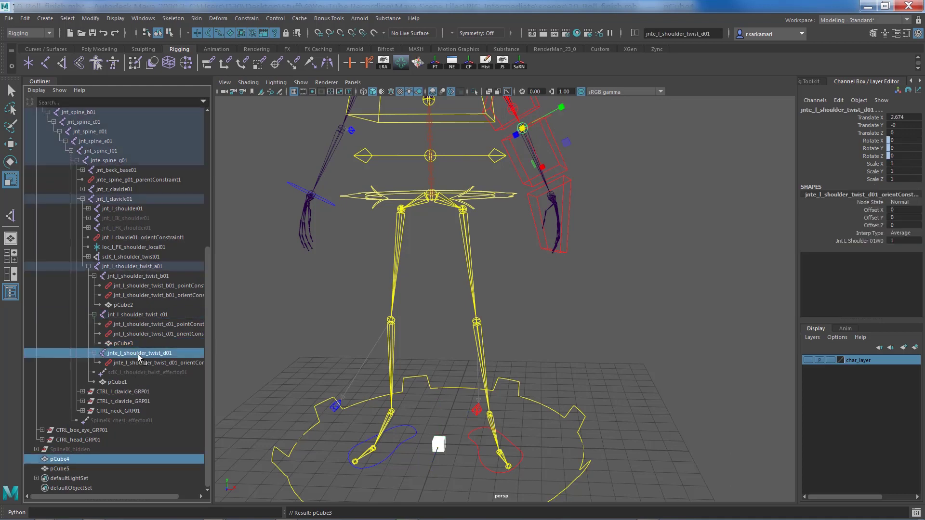
{"action": "key", "text": "p"}
Delete the spare pCube5 and reselect pCube1, pCube4 and pCube3
{"action": "left_click", "coordinate": [71, 470]}
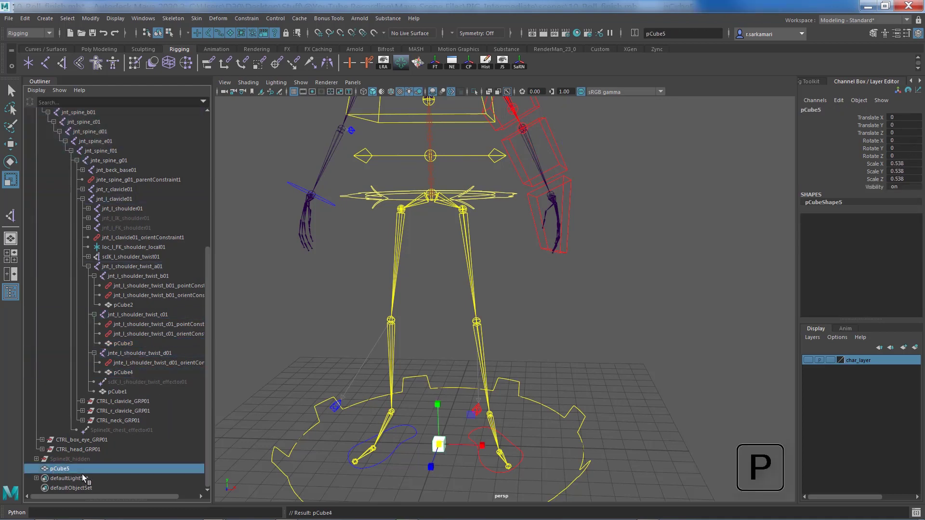
{"action": "left_click", "coordinate": [121, 305]}
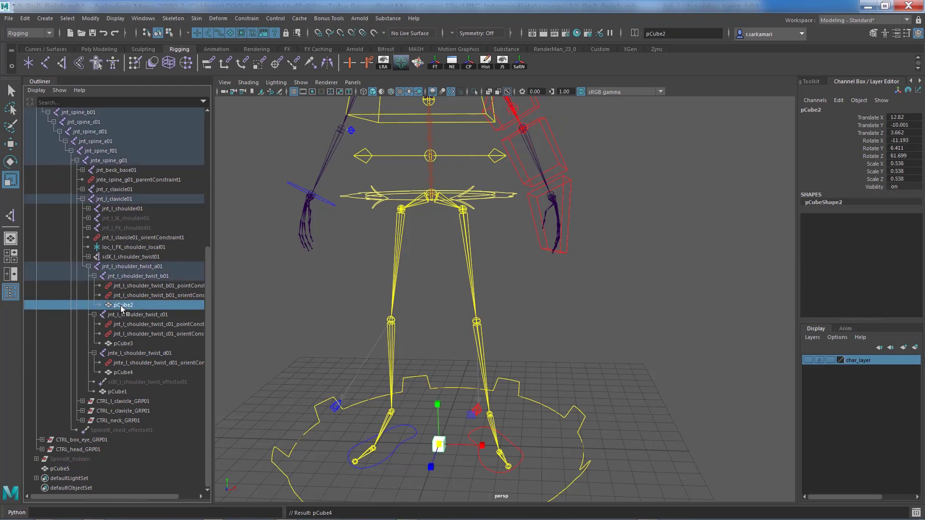
{"action": "left_click", "coordinate": [121, 343]}
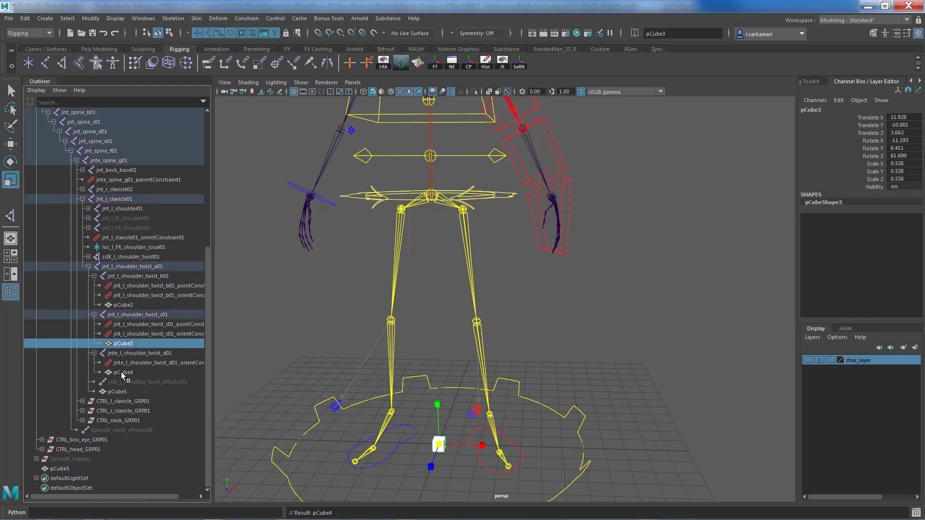
{"action": "left_click", "coordinate": [121, 374]}
{"action": "left_click", "coordinate": [55, 470]}
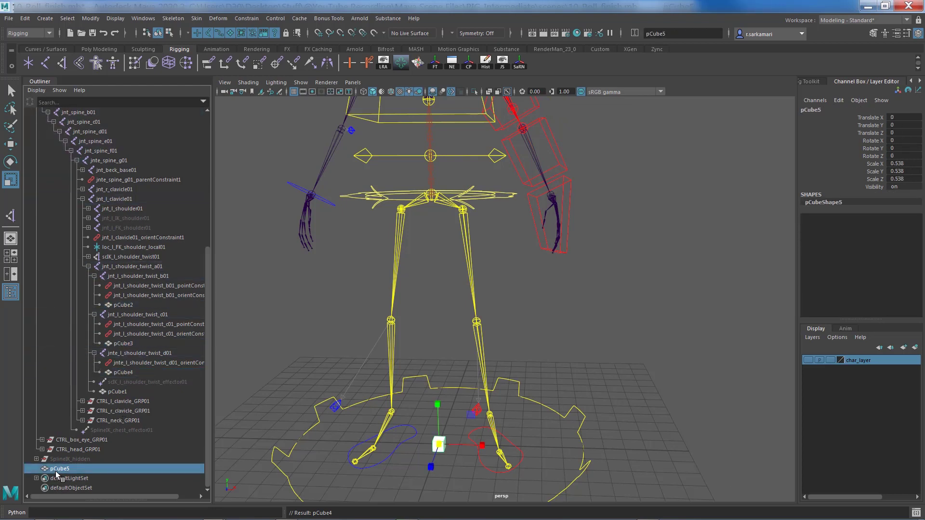
{"action": "key", "text": "Delete"}
{"action": "left_click", "coordinate": [117, 400]}
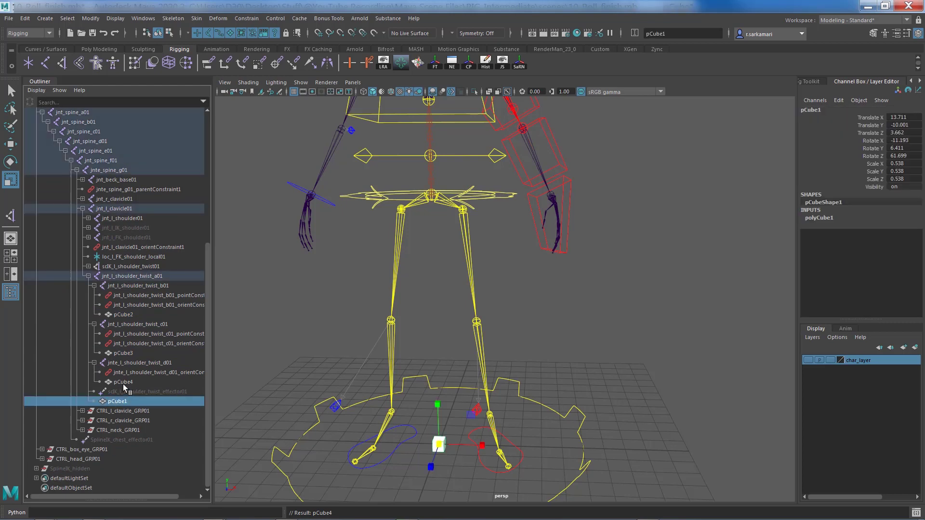
{"action": "left_click", "coordinate": [123, 383], "text": "ctrl"}
{"action": "left_click", "coordinate": [123, 352], "text": "ctrl"}
Zero the translate and rotate channels of pCube1–pCube4 to snap them onto their joints
{"action": "left_click", "coordinate": [123, 314], "text": "ctrl"}
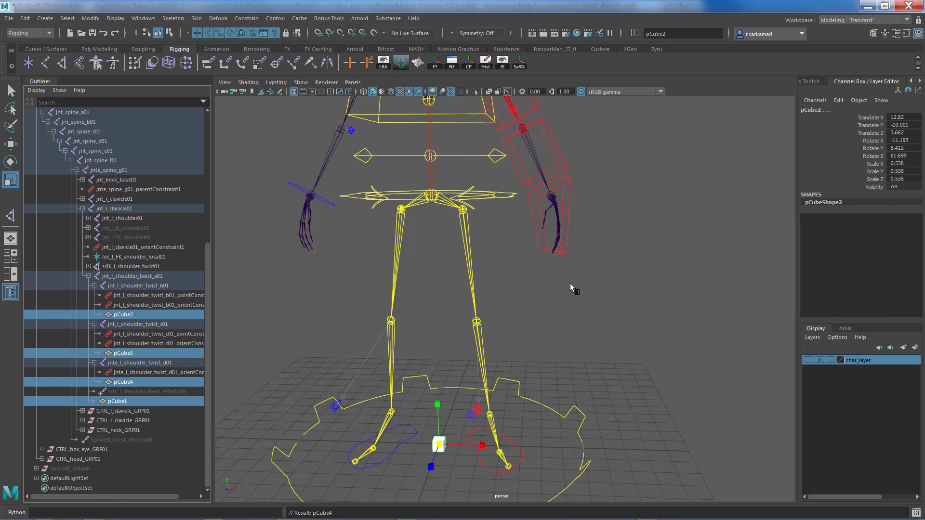
{"action": "middle_click_drag", "start_coordinate": [506, 225], "coordinate": [473, 391], "text": "alt"}
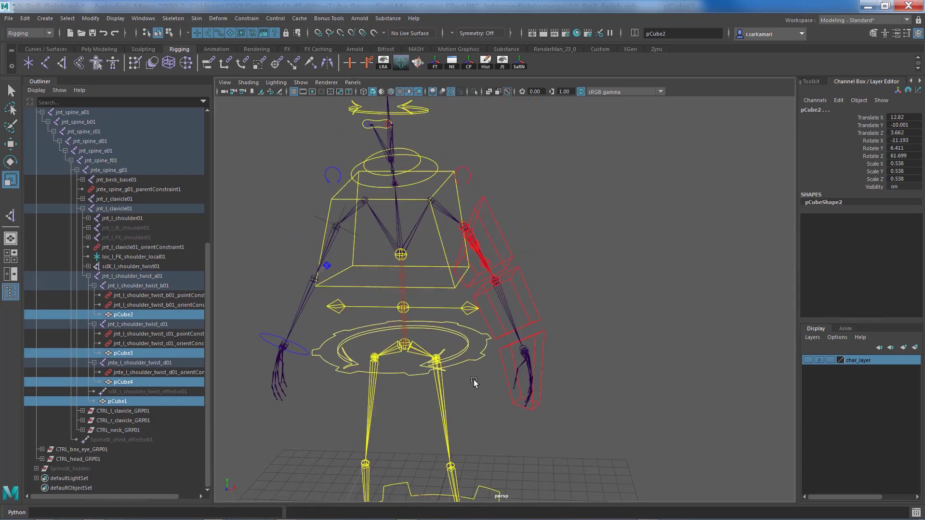
{"action": "scroll", "coordinate": [611, 320], "scroll_direction": "up", "scroll_amount": 10}
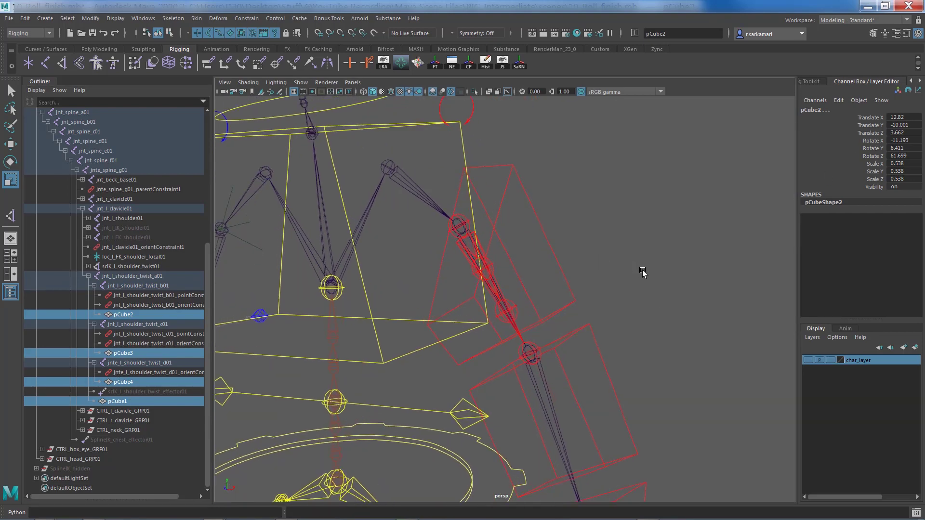
{"action": "scroll", "coordinate": [644, 273], "scroll_direction": "up", "scroll_amount": 1}
{"action": "left_click_drag", "start_coordinate": [895, 117], "coordinate": [895, 150]}
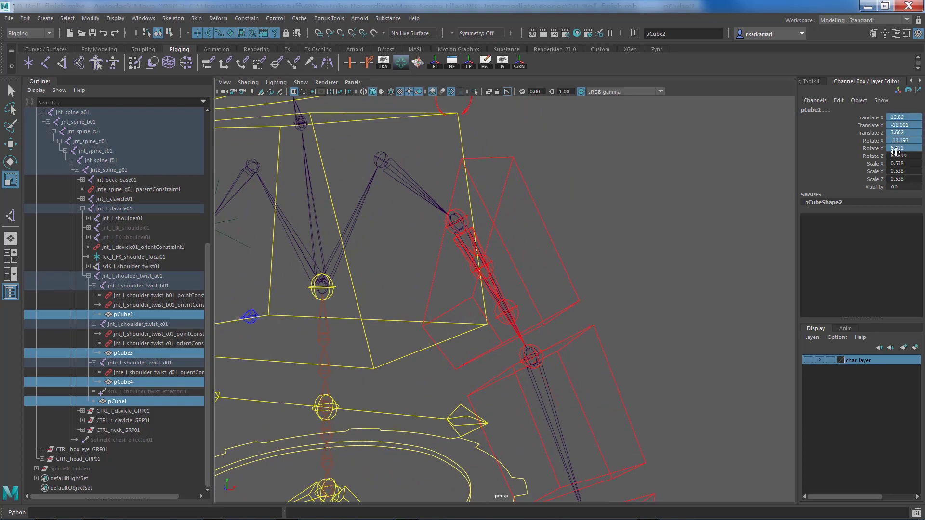
{"action": "left_click", "coordinate": [897, 156]}
{"action": "type", "text": "0"}
{"action": "key", "text": "Return"}
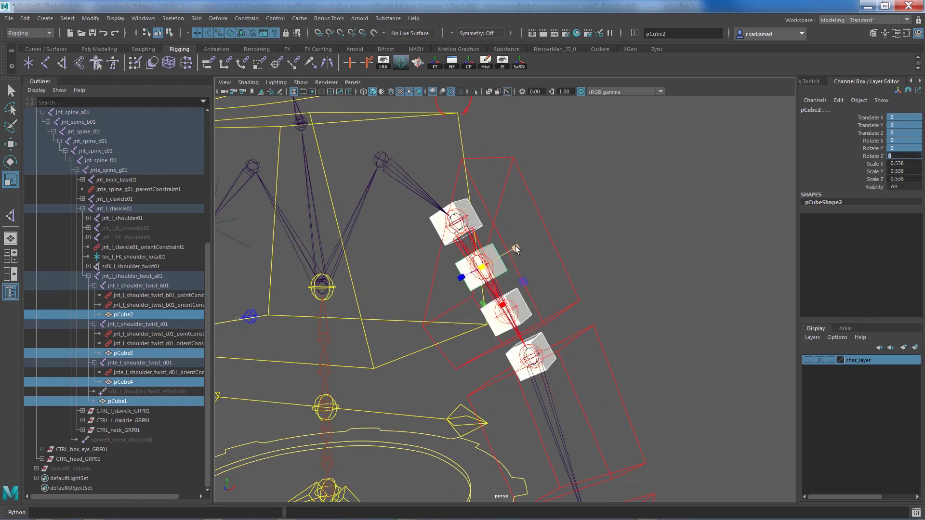
Scale the cubes into thin plates: 0.538, 0.079 and 1.505
{"action": "left_click_drag", "start_coordinate": [515, 248], "coordinate": [494, 267]}
{"action": "left_click_drag", "start_coordinate": [456, 307], "coordinate": [478, 276], "text": "alt"}
{"action": "left_click_drag", "start_coordinate": [521, 254], "coordinate": [493, 266]}
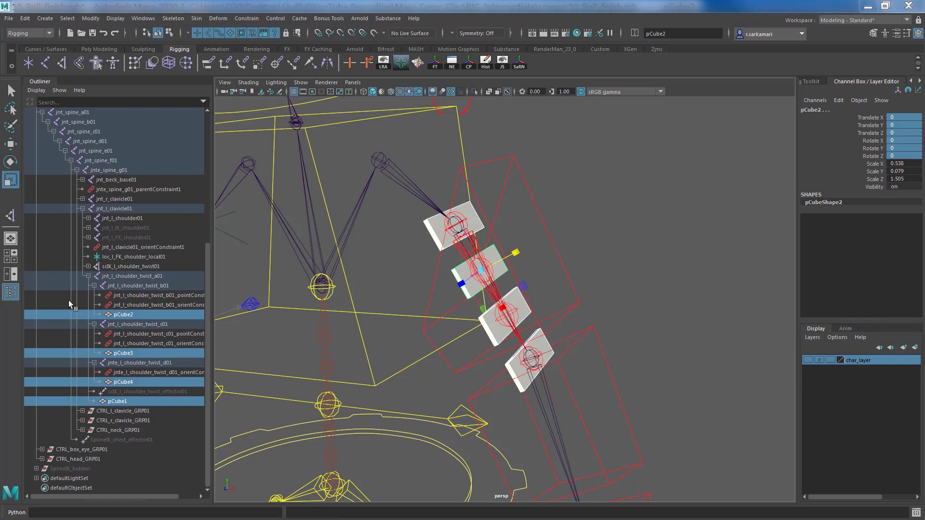
{"action": "left_click", "coordinate": [556, 253]}
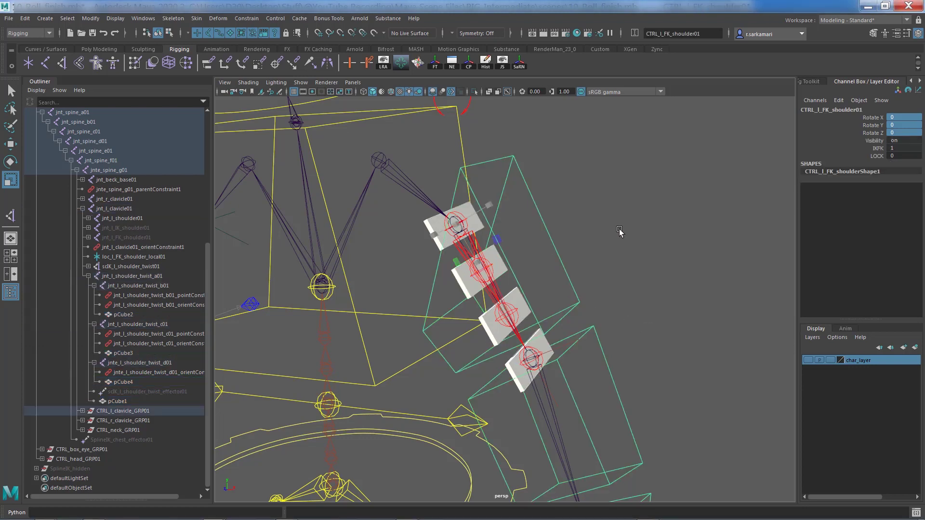
{"action": "key", "text": "e"}
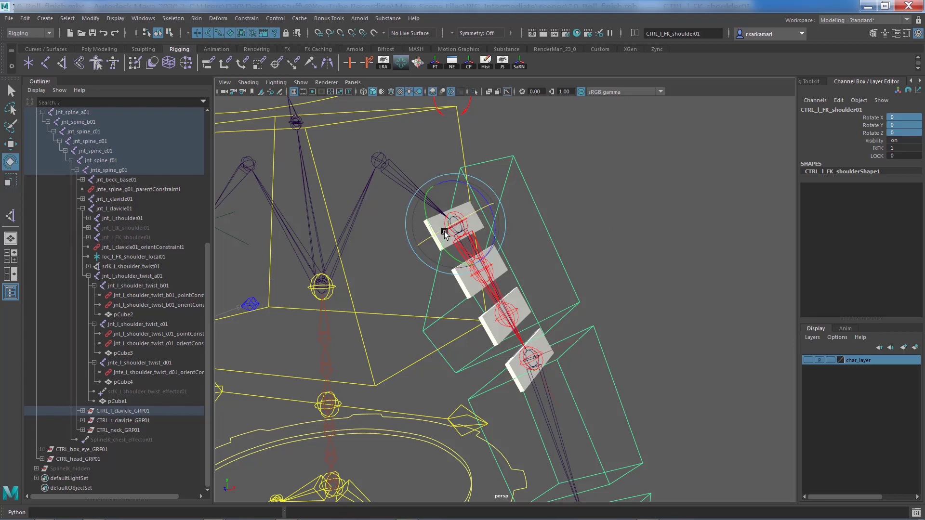
{"action": "left_click_drag", "start_coordinate": [443, 229], "coordinate": [474, 248]}
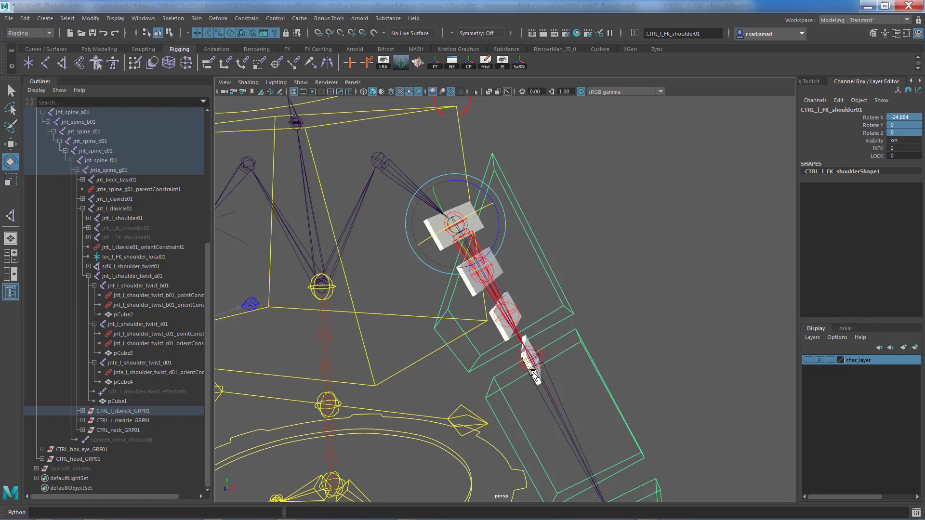
{"action": "left_click_drag", "start_coordinate": [427, 239], "coordinate": [455, 253]}
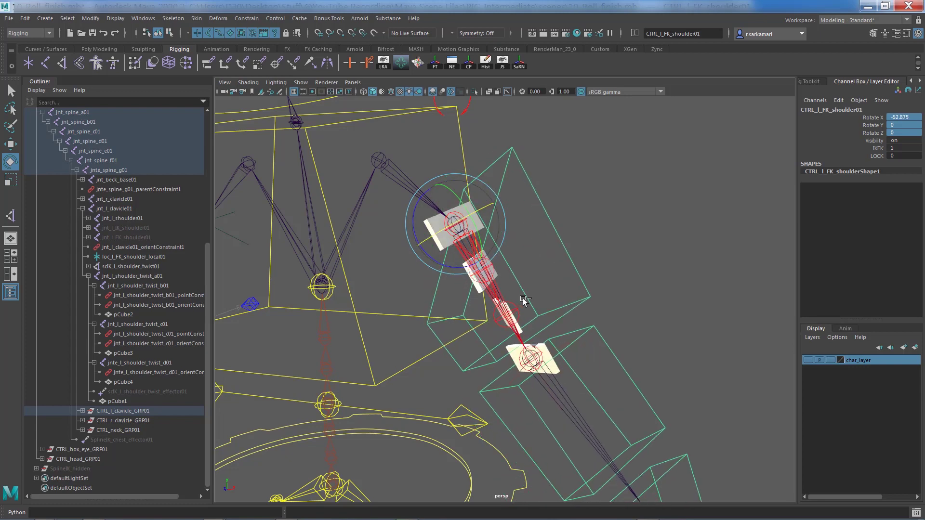
{"action": "key", "text": "ctrl+z"}
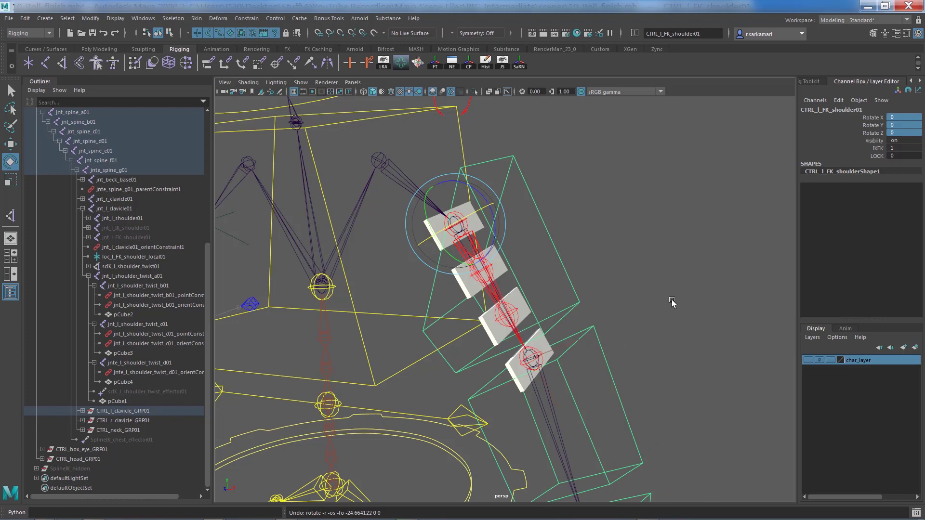
{"action": "left_click", "coordinate": [671, 314]}
{"action": "left_click_drag", "start_coordinate": [671, 314], "coordinate": [643, 296], "text": "alt"}
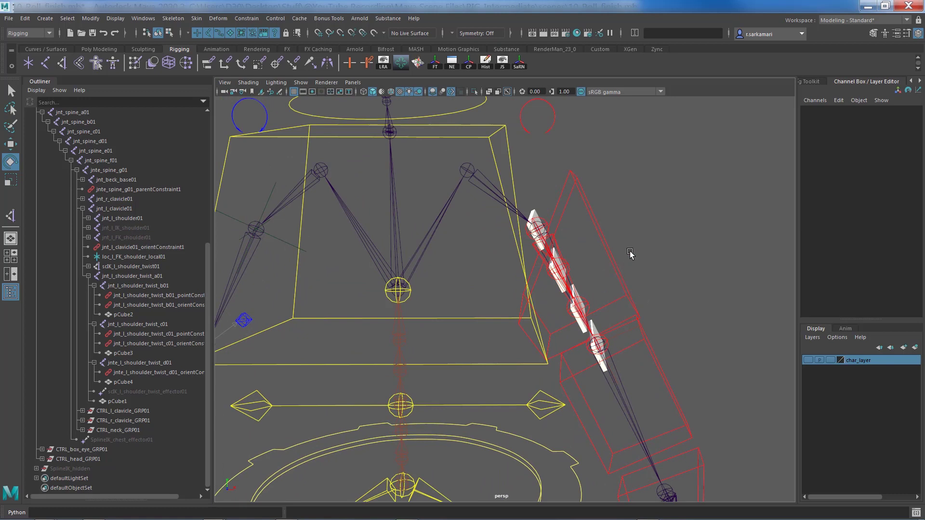
Select pCube1, pCube4, pCube3 and pCube2 in the Outliner and delete them
{"action": "left_click", "coordinate": [611, 266]}
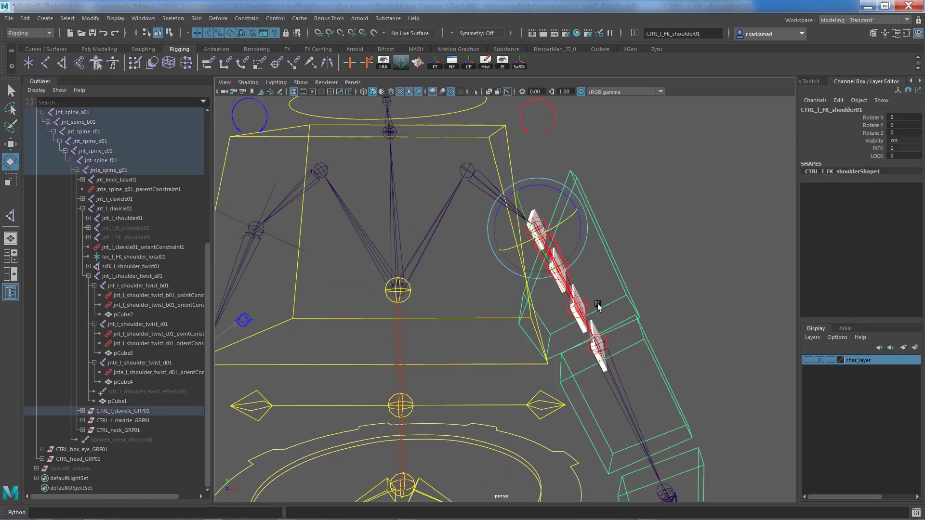
{"action": "left_click", "coordinate": [674, 242]}
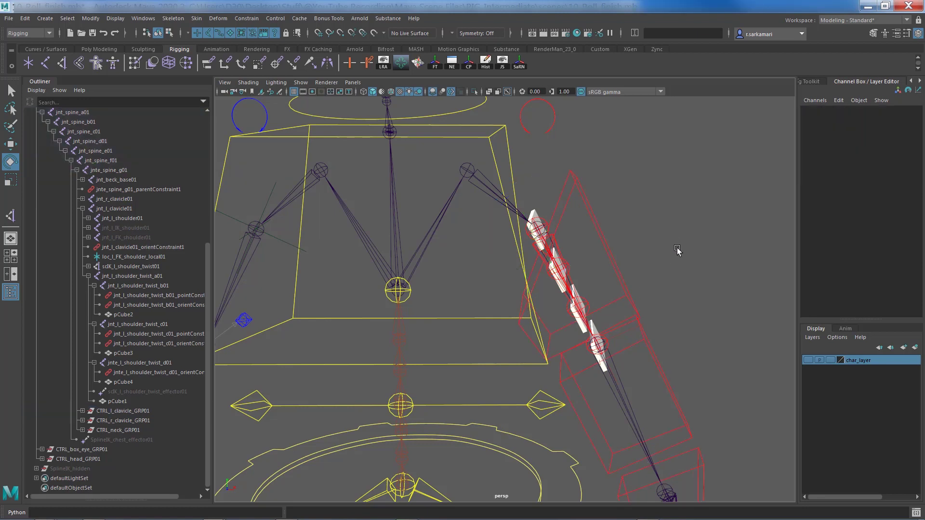
{"action": "left_click", "coordinate": [120, 401]}
{"action": "left_click", "coordinate": [122, 381], "text": "ctrl"}
{"action": "left_click", "coordinate": [124, 353], "text": "ctrl"}
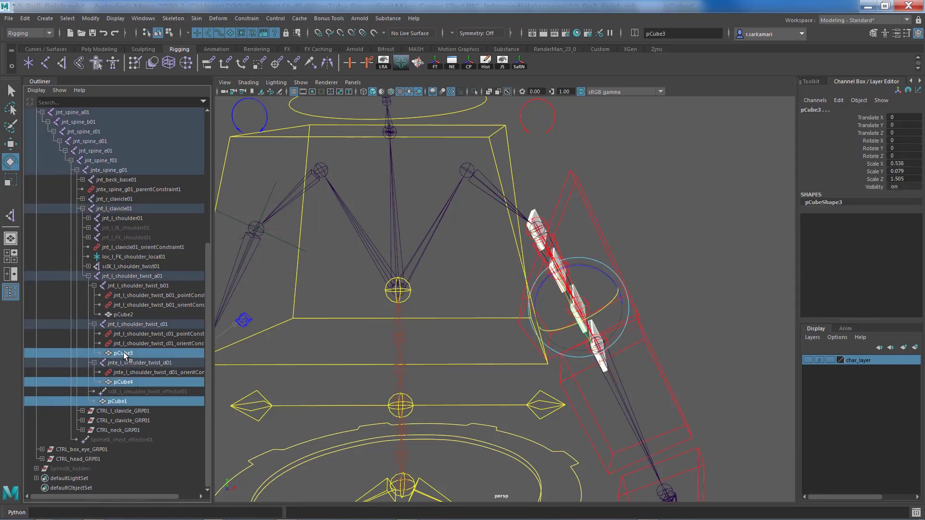
{"action": "left_click", "coordinate": [122, 315], "text": "ctrl"}
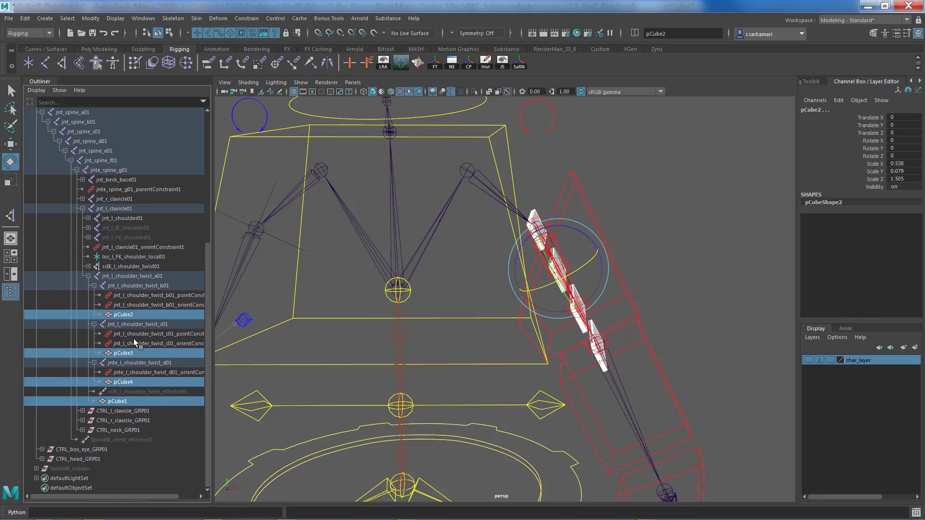
{"action": "key", "text": "Delete"}
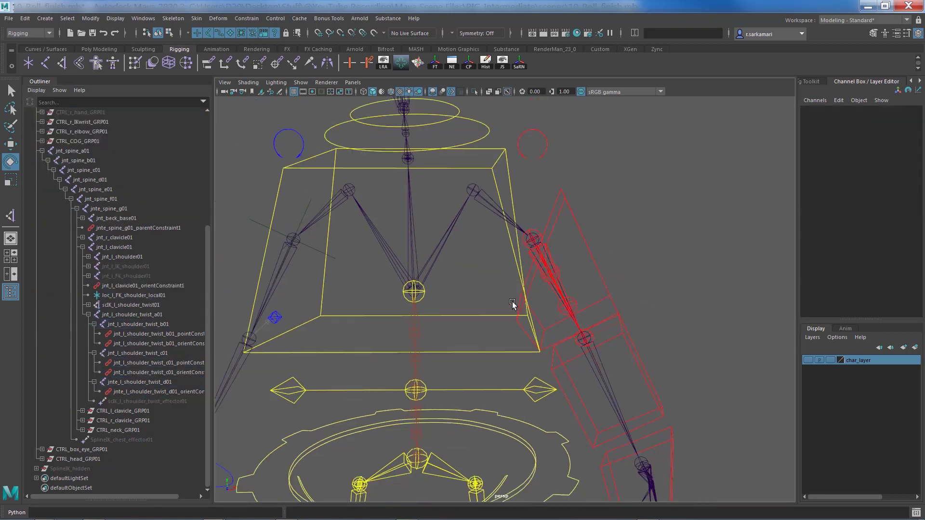
{"action": "scroll", "coordinate": [511, 304], "scroll_direction": "down", "scroll_amount": 5}
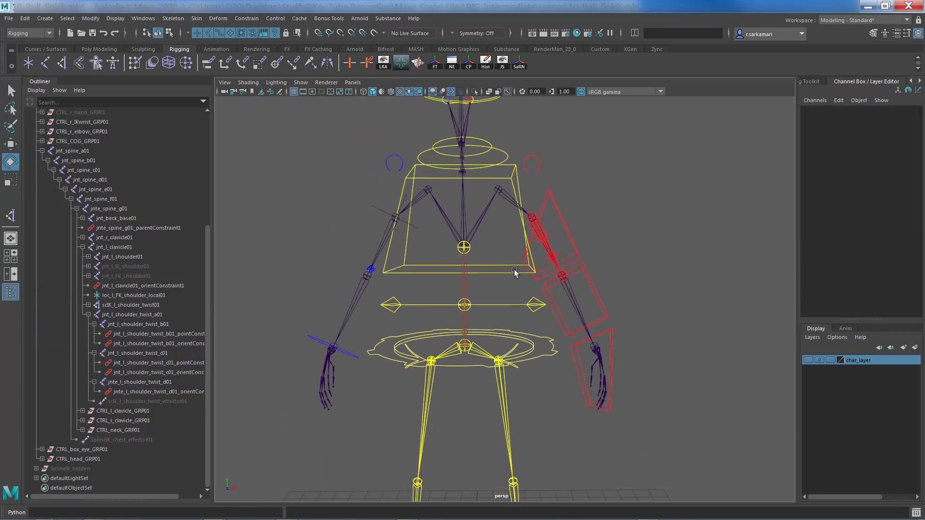
{"action": "scroll", "coordinate": [515, 277], "scroll_direction": "up", "scroll_amount": 4}
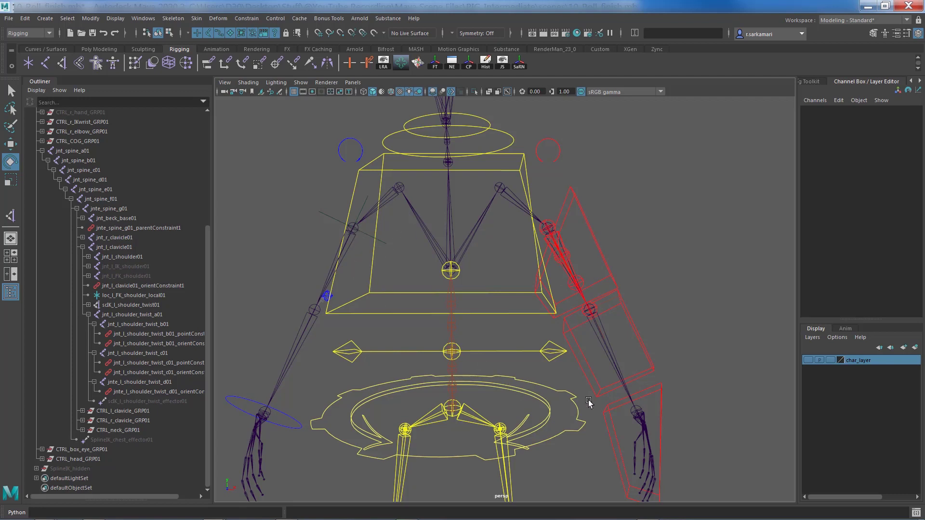
{"action": "left_click", "coordinate": [596, 333]}
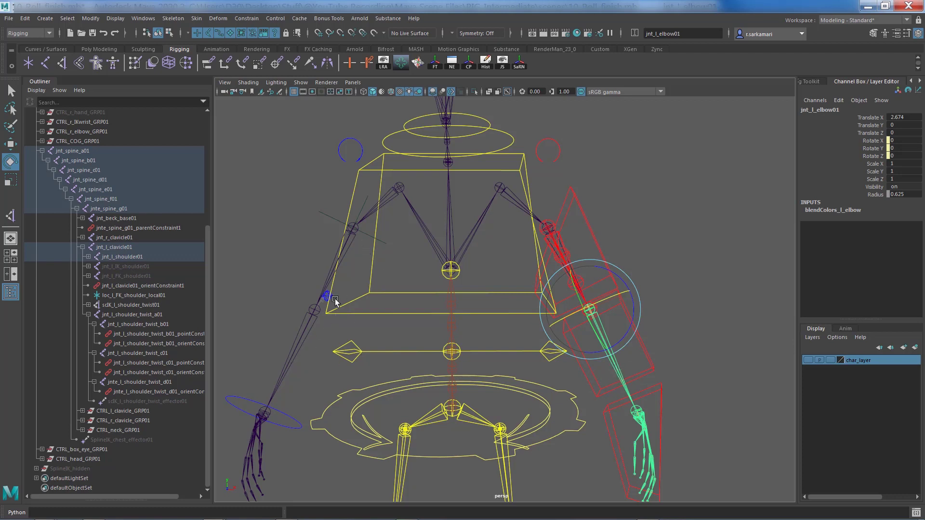
Set CTRL_r_FK_shoulder_local01's shape Local Scale X, Y and Z to 0, then deselect
{"action": "left_click_drag", "start_coordinate": [328, 200], "coordinate": [295, 301]}
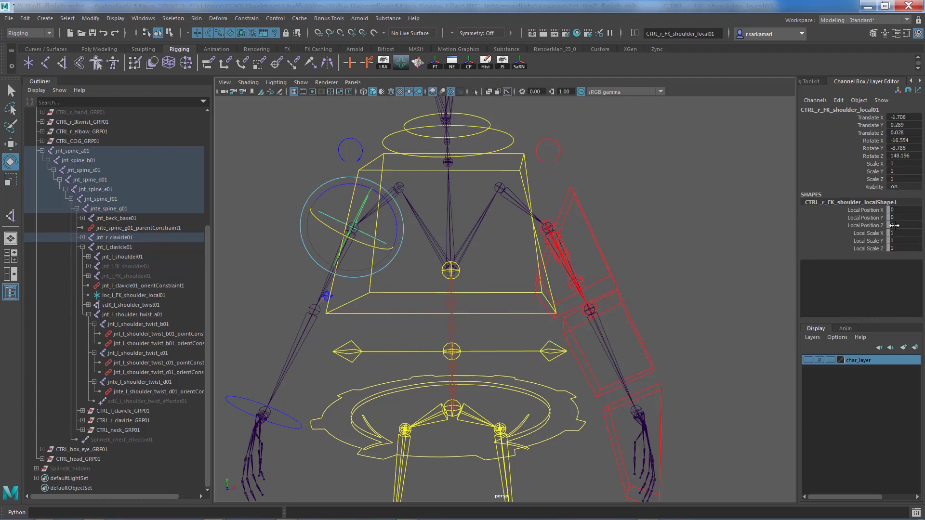
{"action": "left_click_drag", "start_coordinate": [895, 232], "coordinate": [895, 248]}
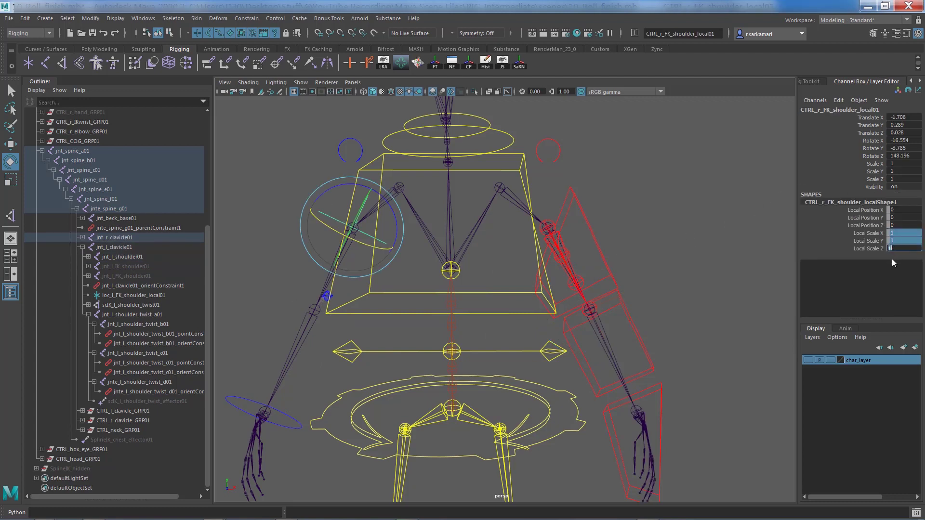
{"action": "type", "text": "0"}
{"action": "key", "text": "Return"}
{"action": "left_click", "coordinate": [271, 250]}
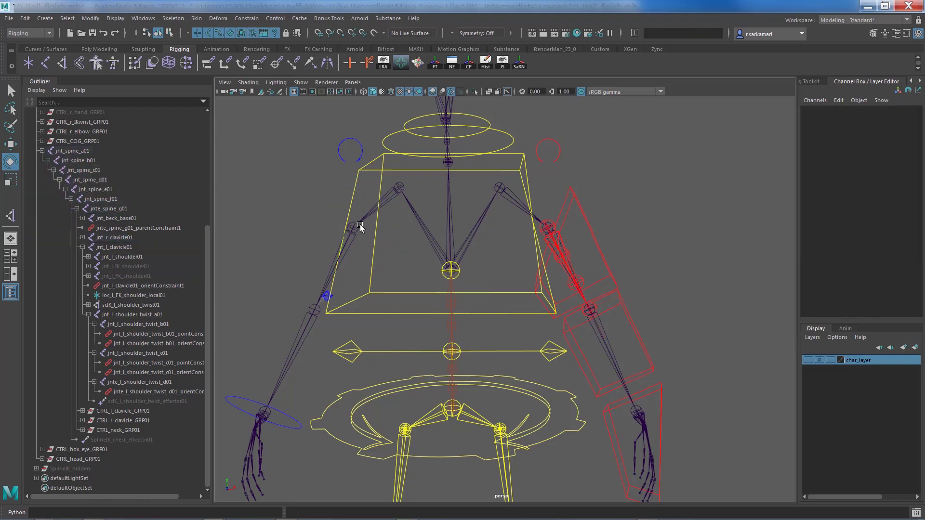
{"action": "scroll", "coordinate": [389, 308], "scroll_direction": "down", "scroll_amount": 4}
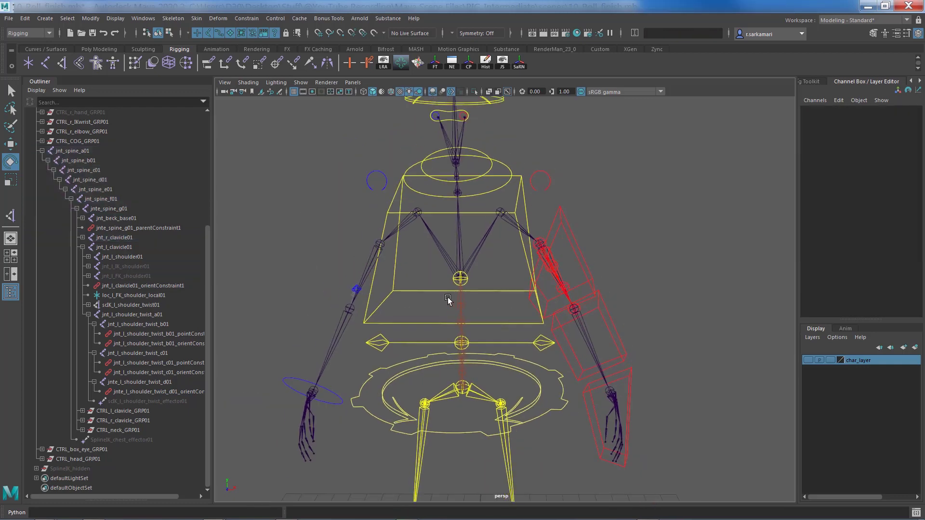
Turn on char_layer visibility so the character mesh appears over the rig
{"action": "left_click", "coordinate": [808, 360]}
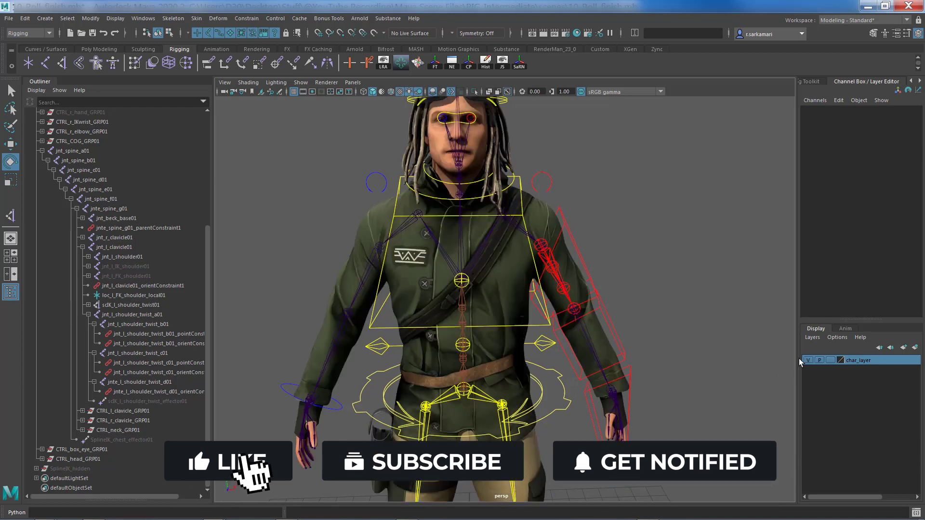
{"action": "scroll", "coordinate": [482, 270], "scroll_direction": "down", "scroll_amount": 5}
{"action": "scroll", "coordinate": [476, 265], "scroll_direction": "up", "scroll_amount": 2}
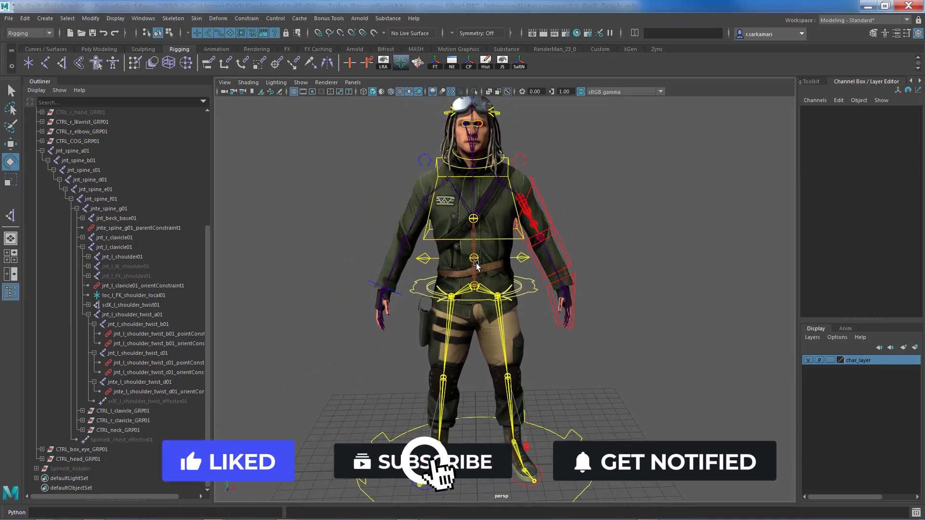
{"action": "scroll", "coordinate": [477, 265], "scroll_direction": "down", "scroll_amount": 2}
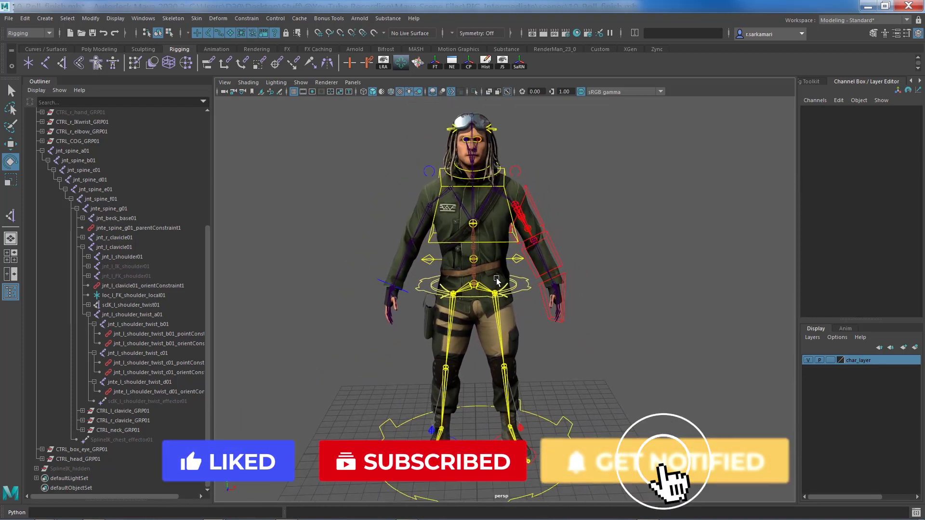